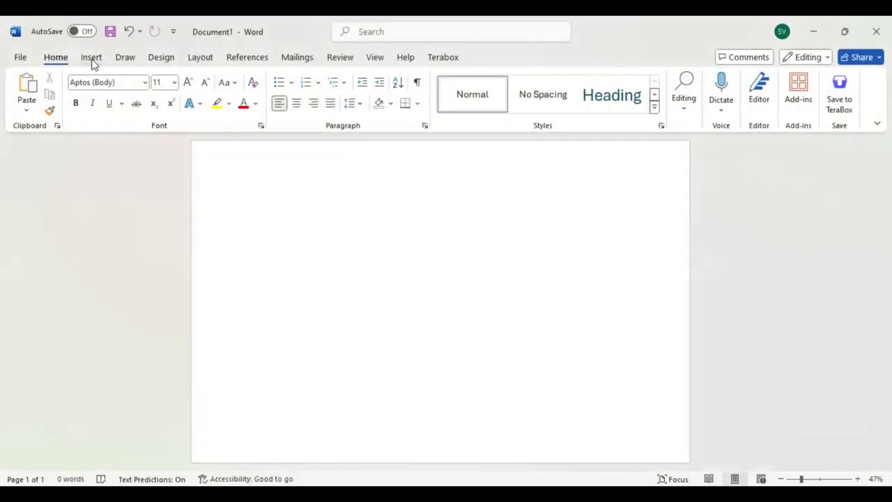
Draw a rectangle covering the whole page (11.29" by 17.8") and fill it dark navy
left_click(92, 59)
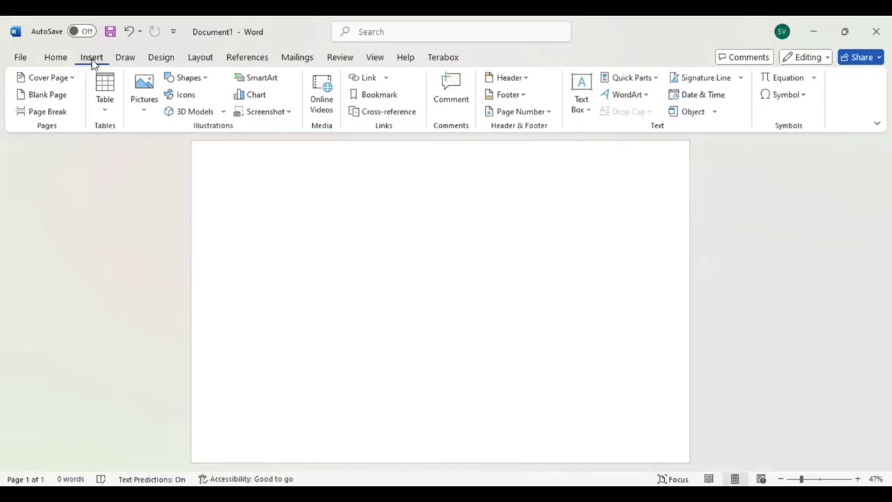
left_click(188, 78)
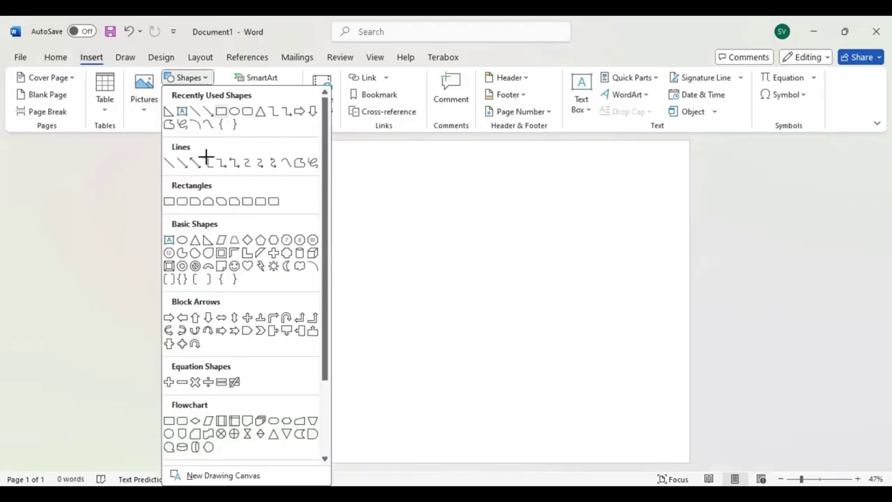
left_click_drag(206, 156, 695, 463)
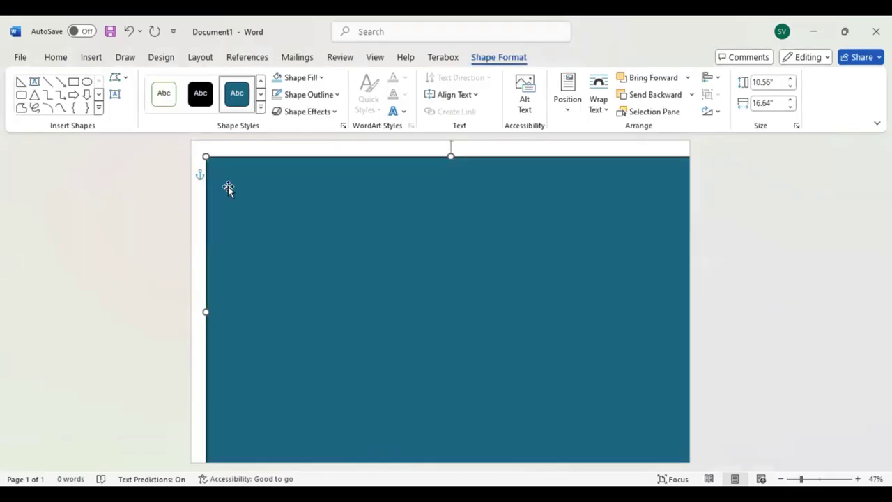
left_click_drag(205, 155, 181, 134)
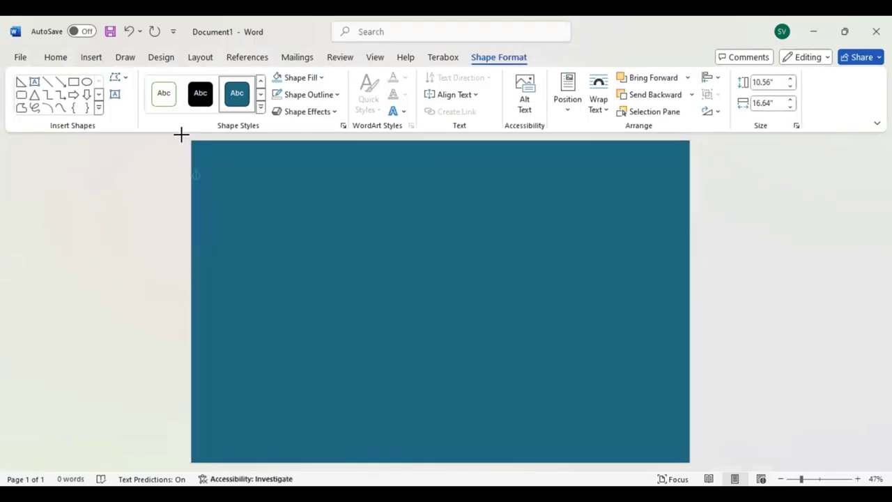
left_click(325, 78)
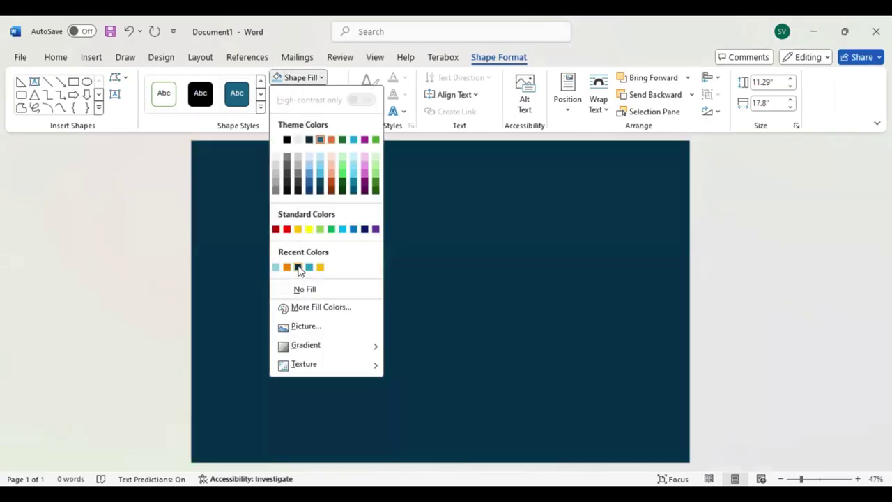
left_click(303, 269)
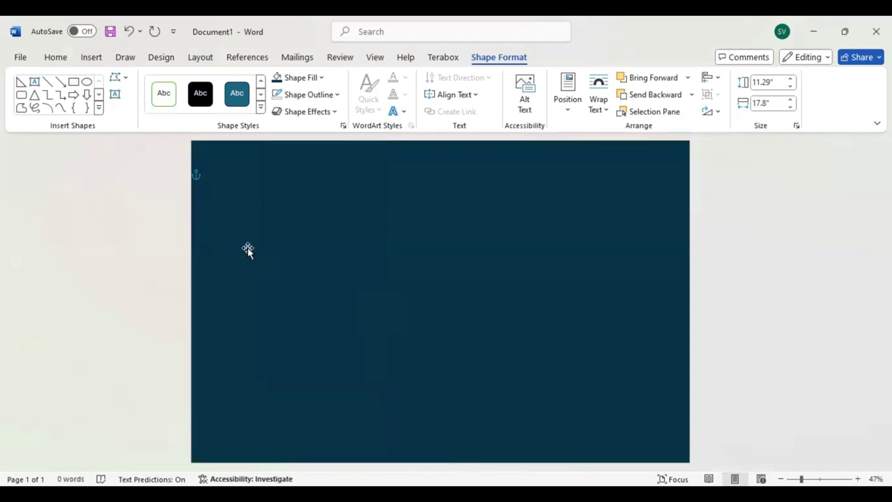
Draw a second 9.62" by 15.79" rectangle centred inside the navy one
left_click(74, 84)
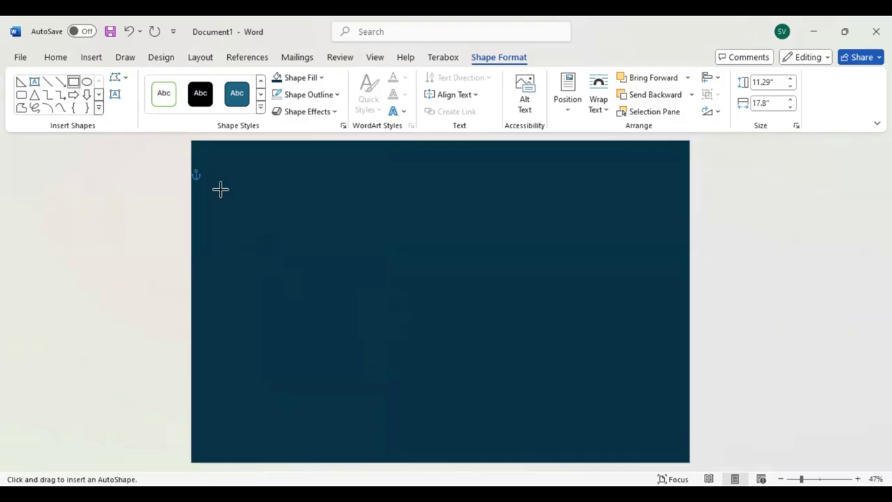
mouse_move(219, 172)
left_mouse_down()
mouse_move(490, 295)
mouse_move(672, 443)
left_mouse_up()
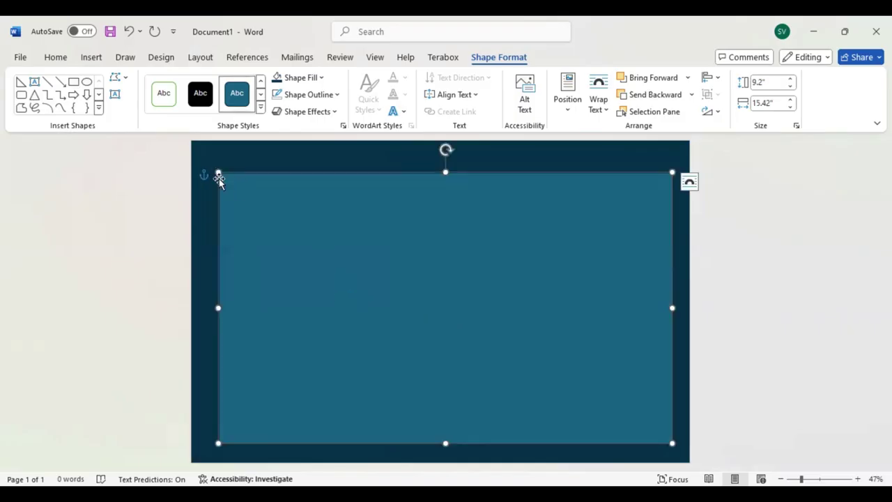
left_click_drag(409, 268, 405, 267)
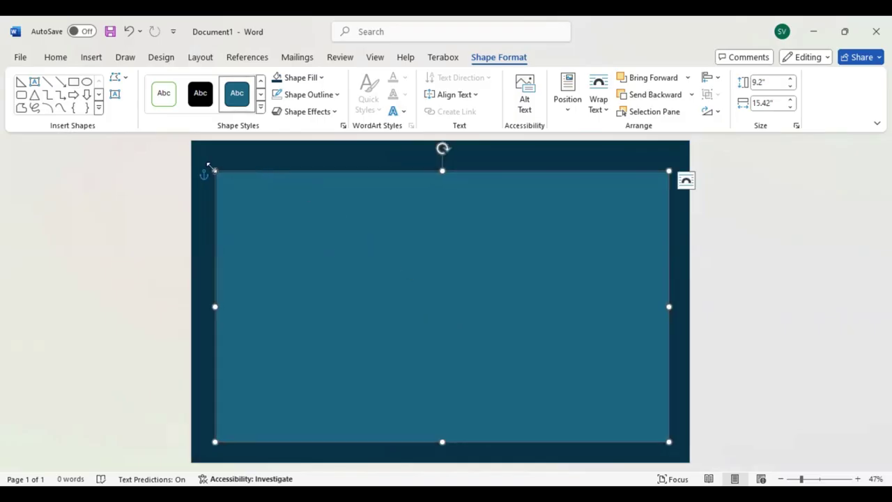
left_click_drag(213, 170, 203, 161)
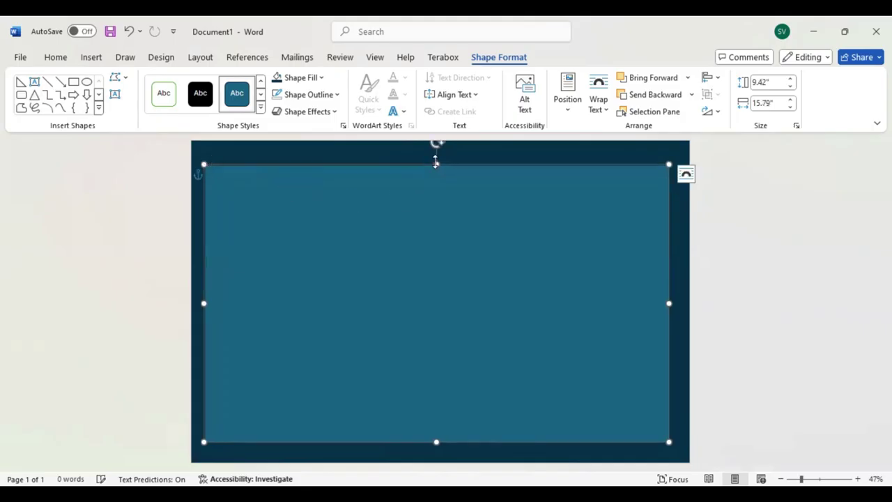
left_click_drag(450, 262, 464, 269)
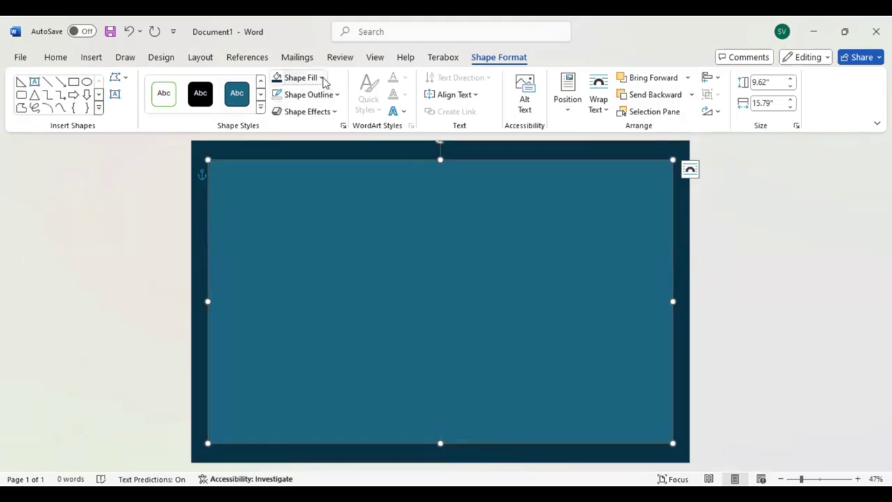
Fill the inner rectangle light blue, leaving a navy frame
left_click(299, 77)
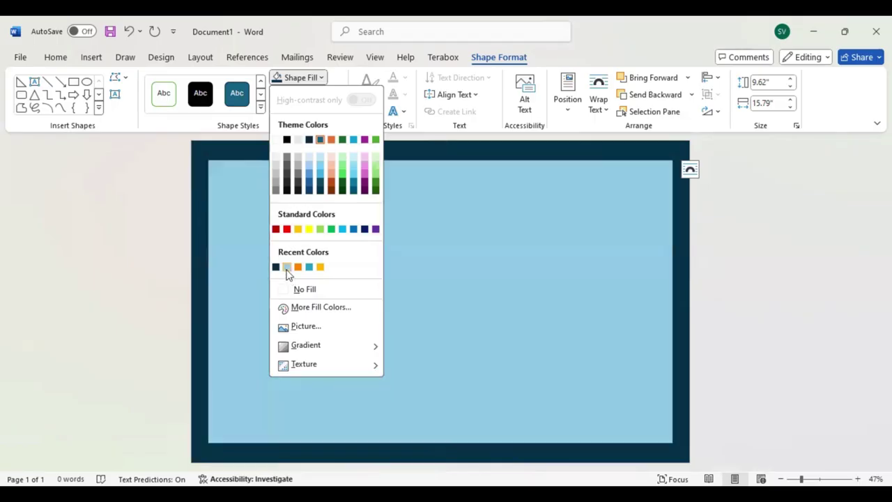
left_click(286, 269)
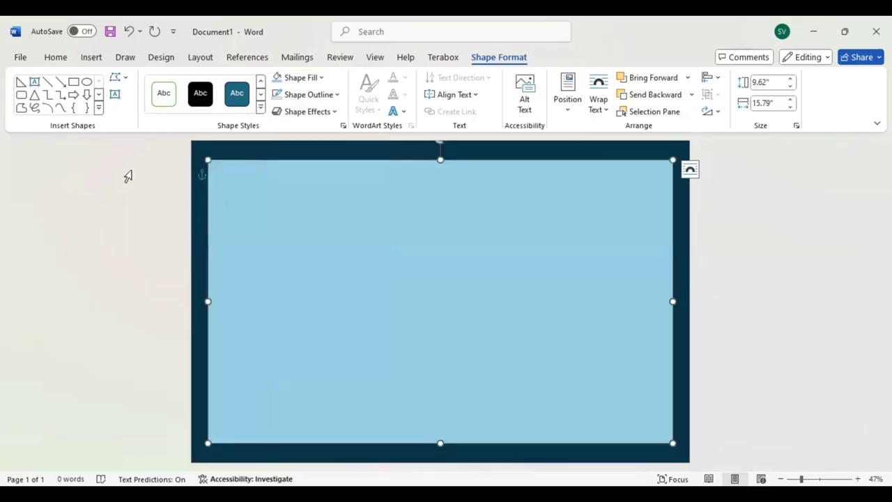
left_click(21, 82)
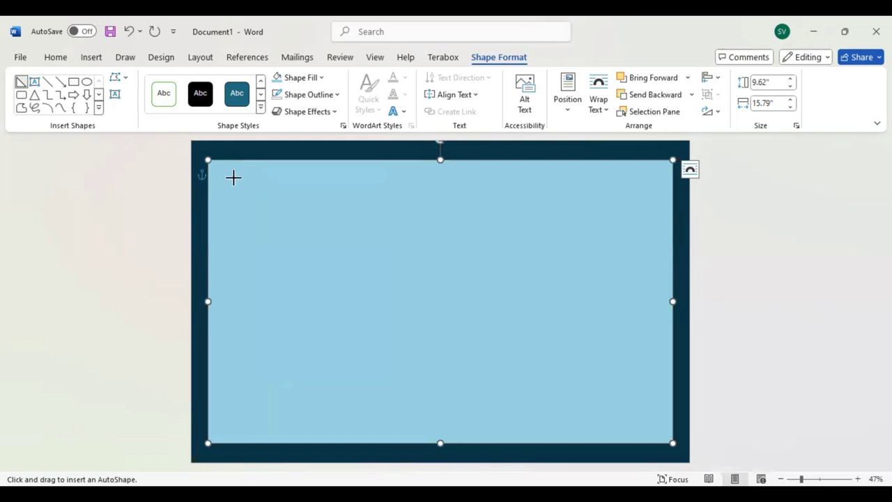
Draw a 3.11" right triangle, rotate it 90°, and fit it into the panel's top-left corner
mouse_move(232, 178)
left_mouse_down()
mouse_move(292, 251)
mouse_move(325, 269)
left_mouse_up()
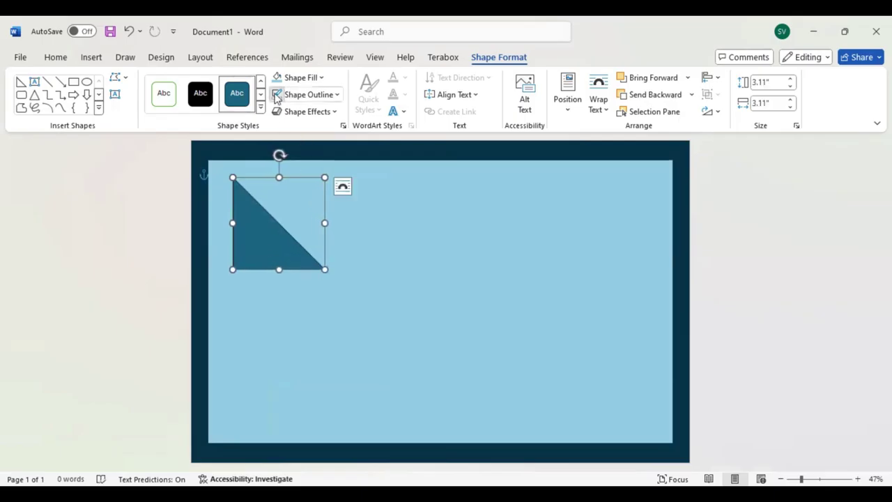
left_click_drag(279, 154, 338, 224)
left_click_drag(252, 196, 240, 189)
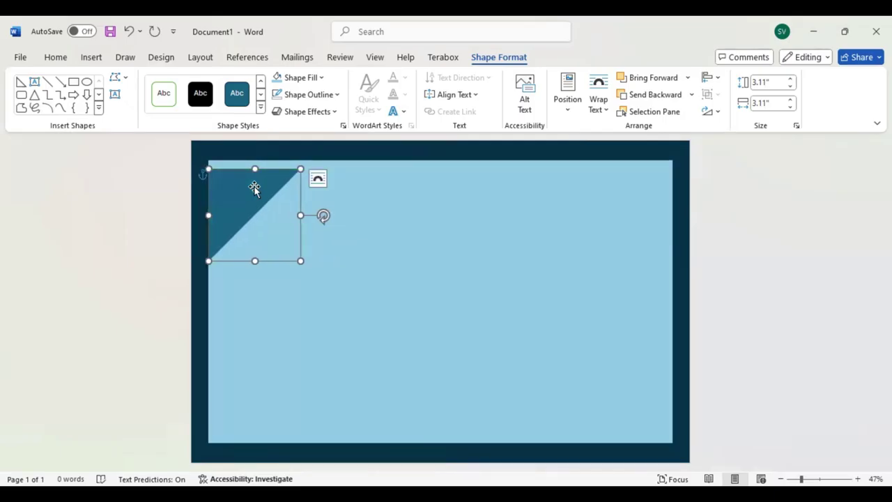
key("Up")
key("Up")
key("Up")
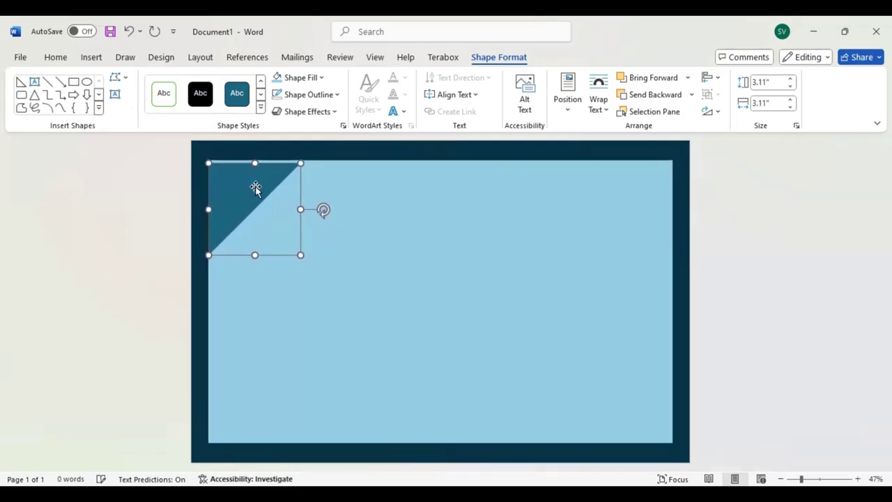
key("Up")
key("Up")
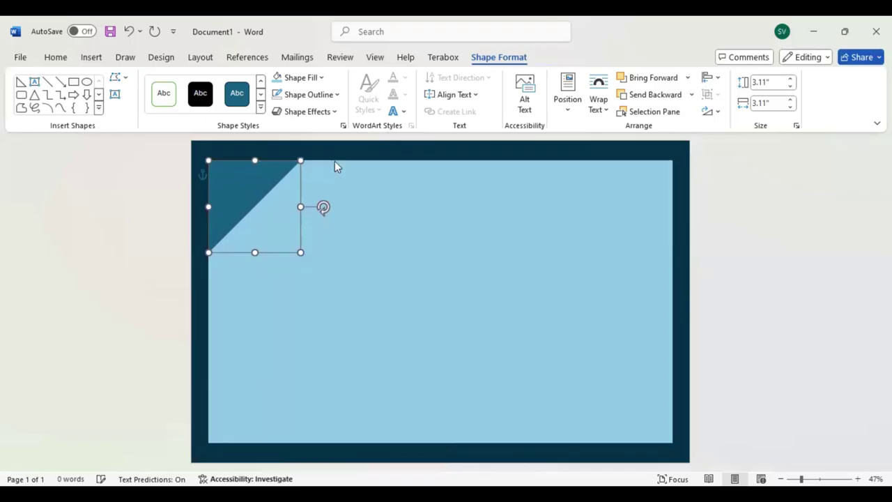
Fill the corner triangle orange
left_click(321, 78)
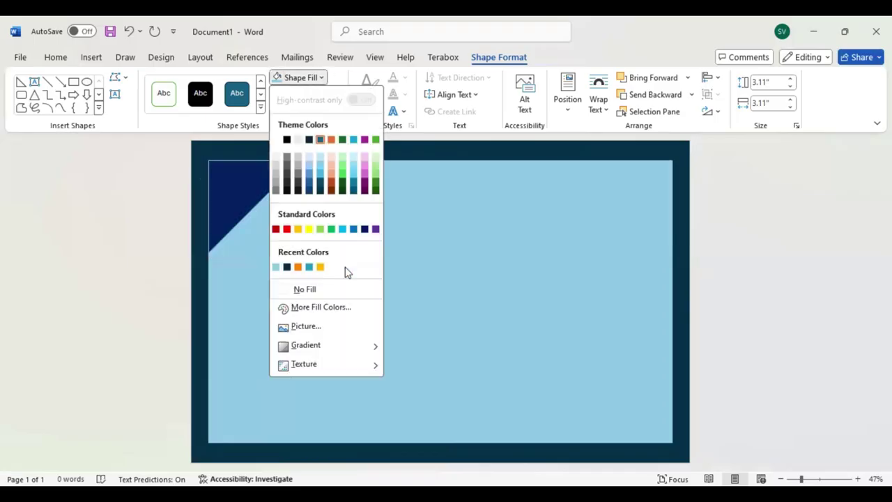
left_click(298, 266)
left_click(281, 238)
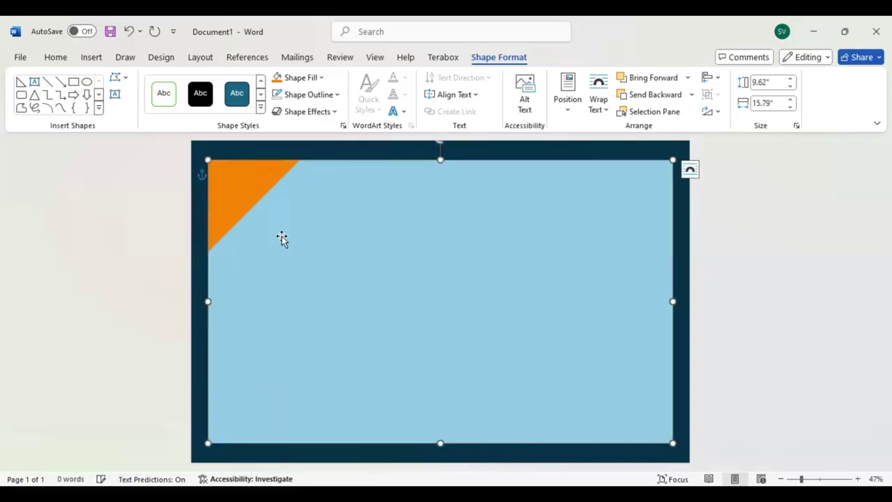
left_click(760, 215)
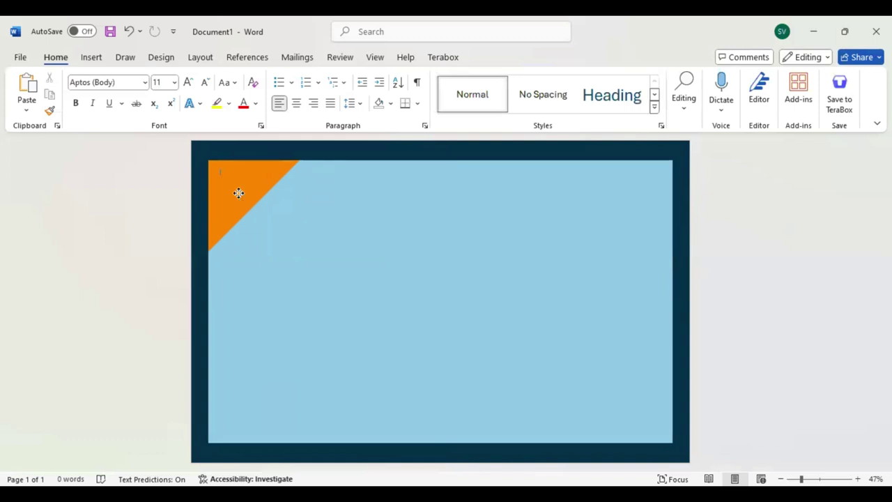
Copy the orange triangle, rotate it 90°, and place it in the panel's bottom-left corner
left_click_drag(238, 194, 247, 373)
left_click_drag(337, 388, 270, 313)
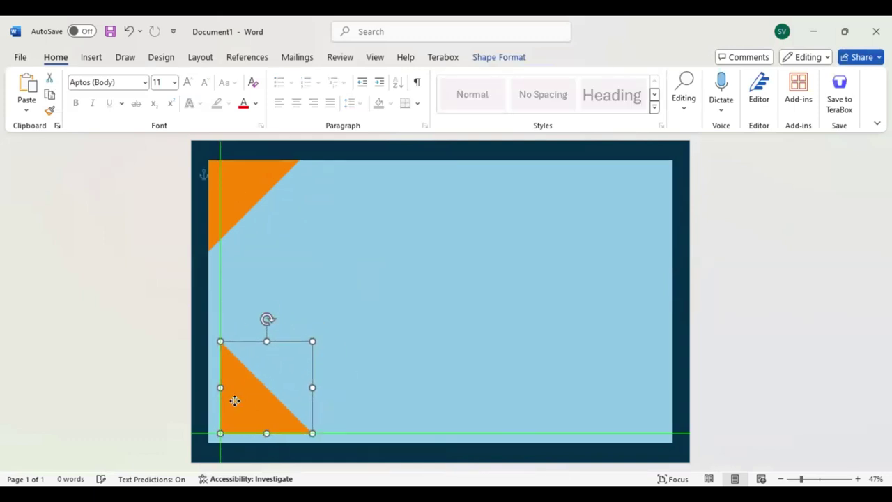
left_click_drag(233, 398, 236, 409)
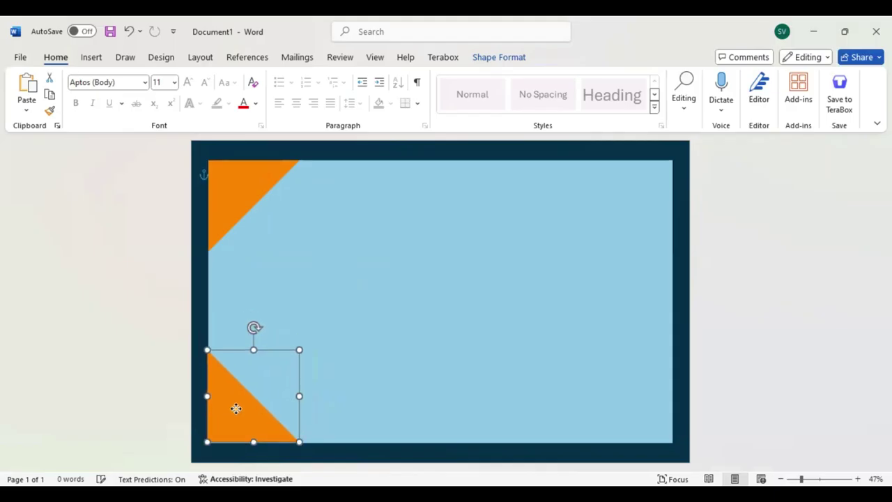
key("ctrl+z")
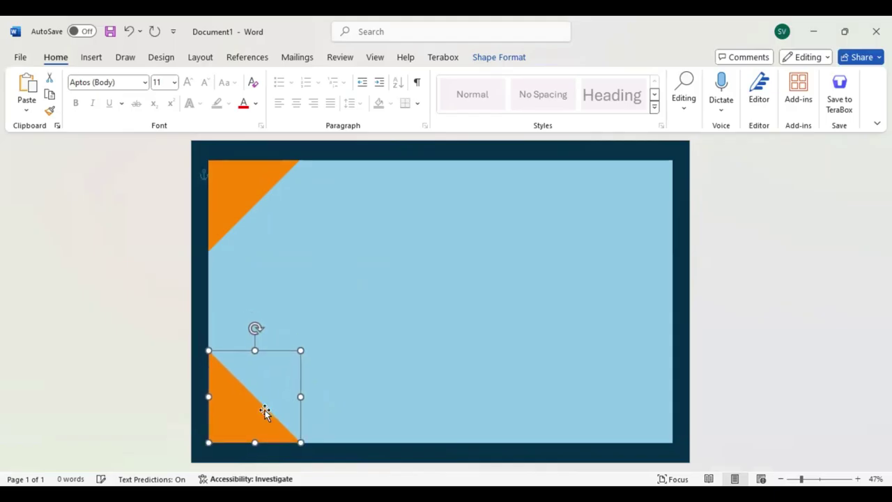
left_click(265, 409)
key("ctrl+z")
key("ctrl+z")
key("ctrl+z")
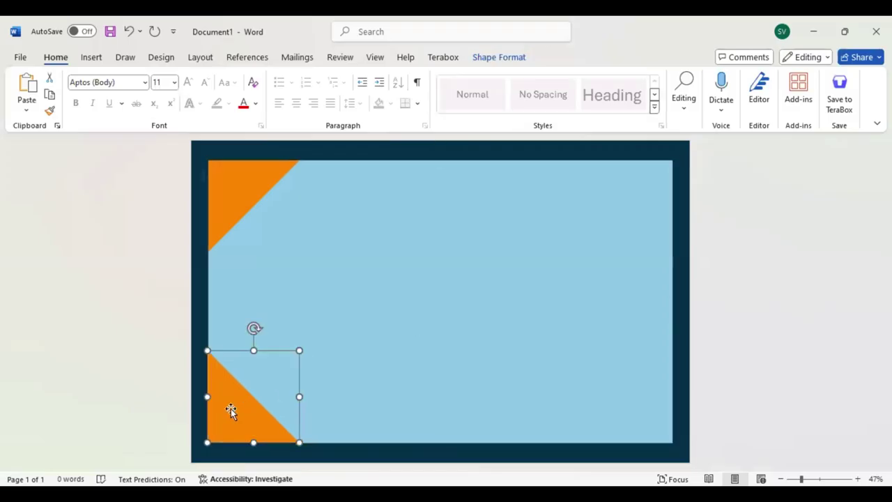
left_click(233, 409)
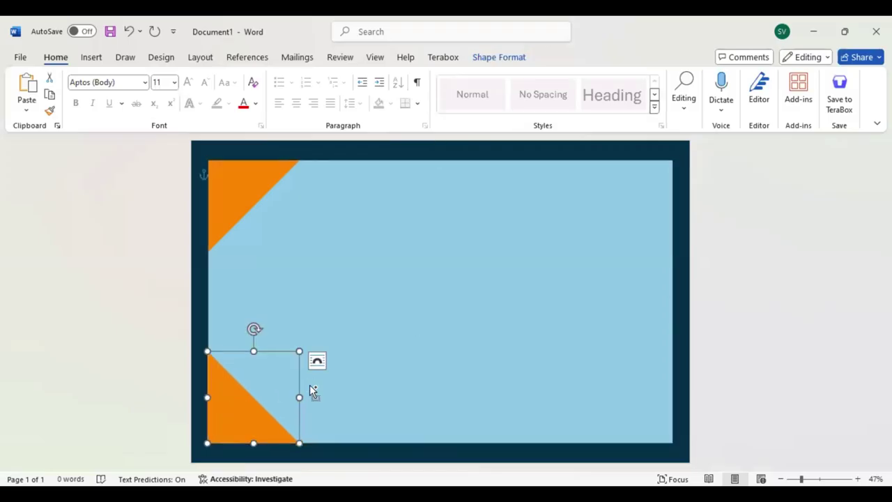
Add a rotated copy of the triangle in the panel's bottom-right corner
mouse_move(244, 413)
left_mouse_down()
mouse_move(558, 325)
mouse_move(584, 328)
left_mouse_up()
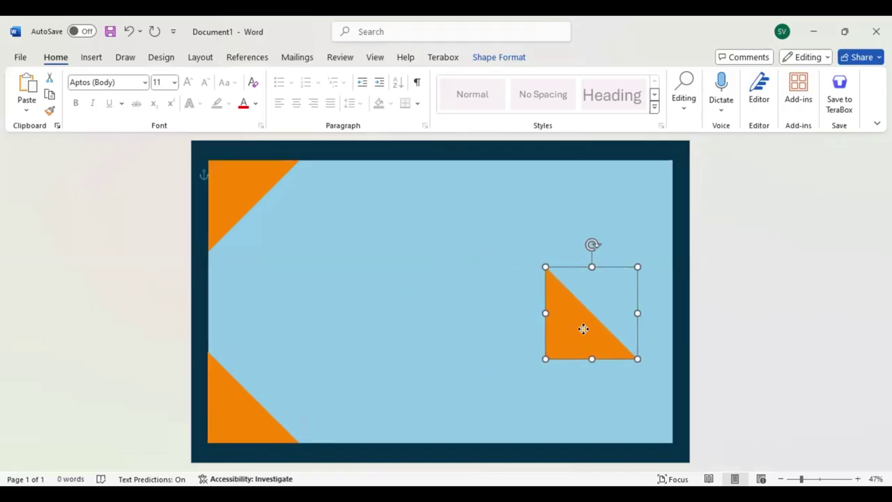
left_click_drag(593, 245, 548, 310)
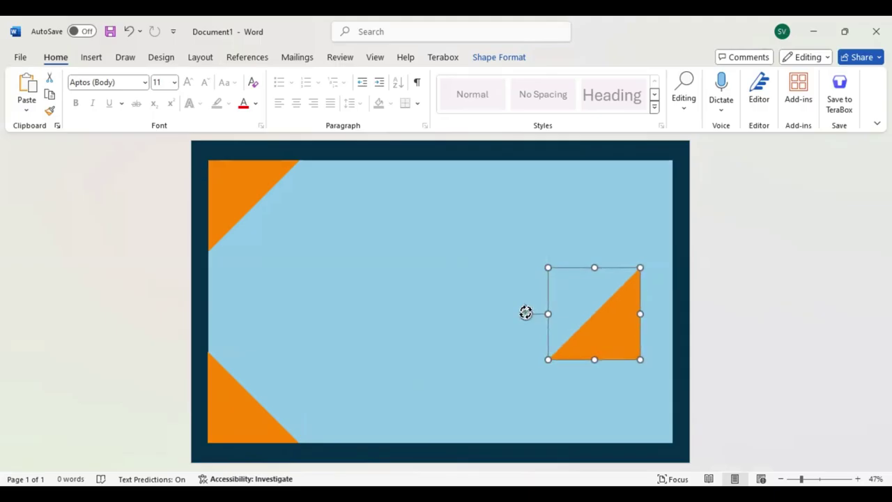
left_click_drag(621, 329, 652, 408)
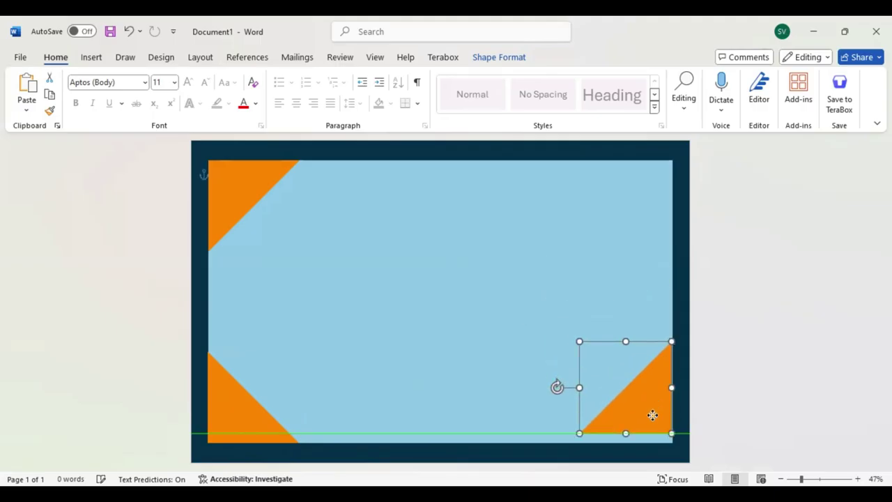
key("Down")
key("Down")
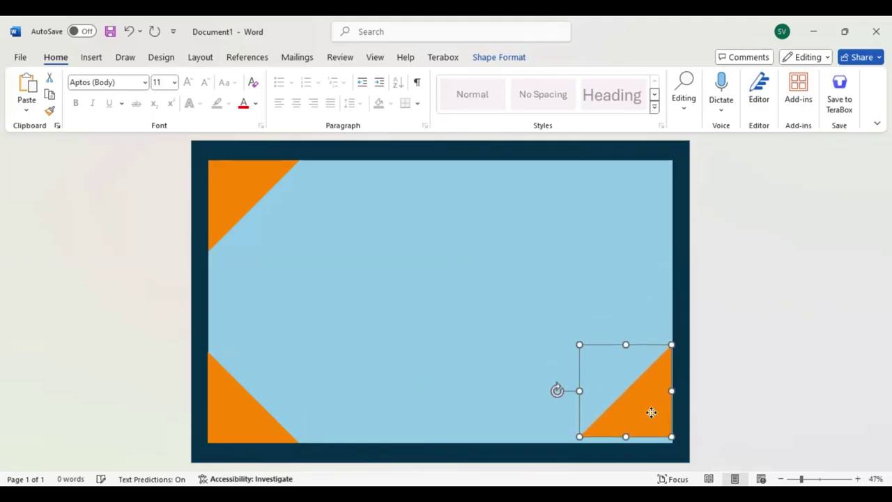
key("Down")
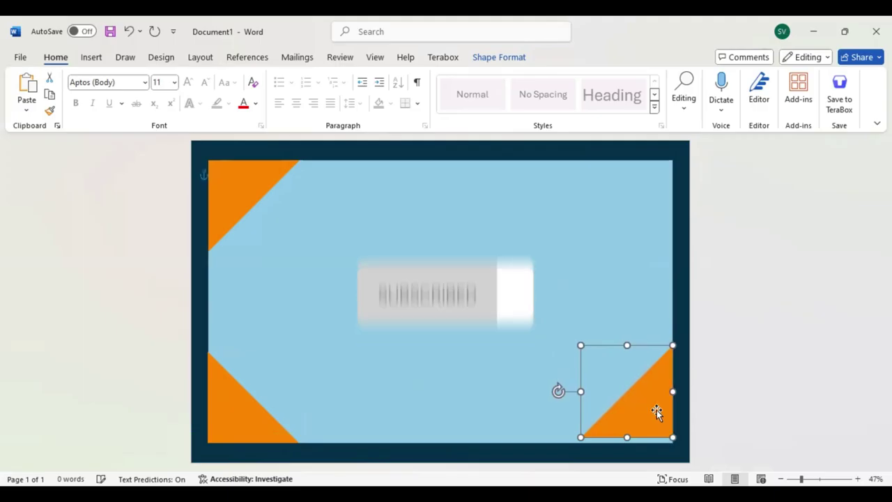
key("Down")
key("Down")
key("Down")
key("Down")
key("Down")
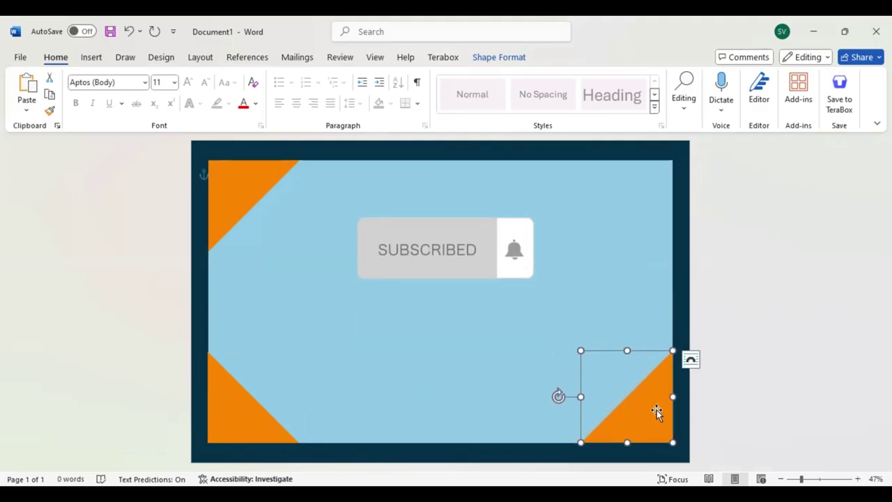
left_click(738, 379)
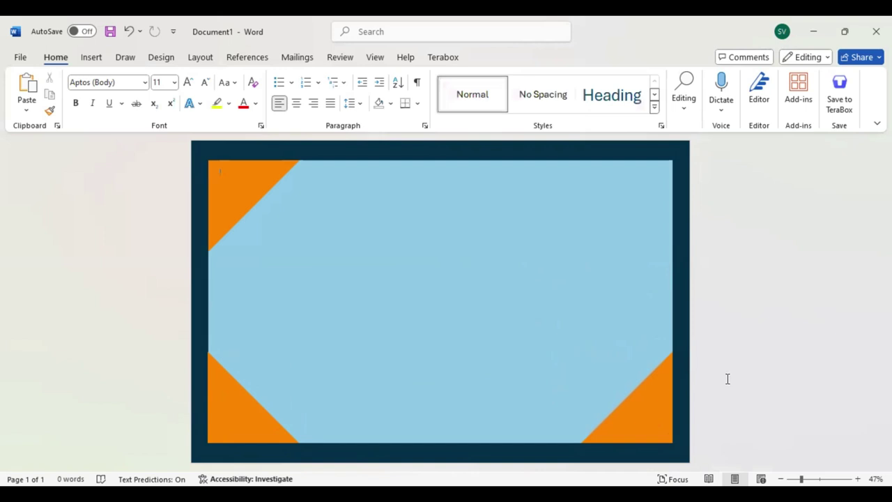
Add a rotated copy of the triangle in the panel's top-right corner
left_click(640, 404)
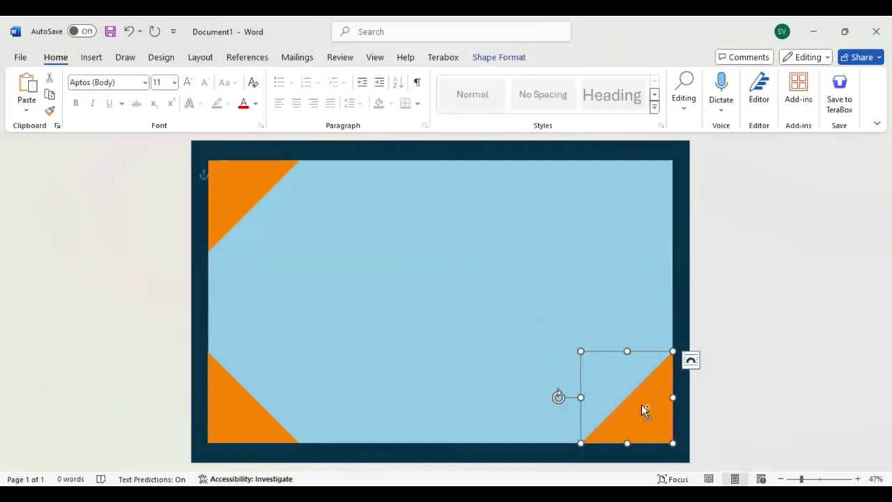
left_click_drag(644, 409, 605, 230)
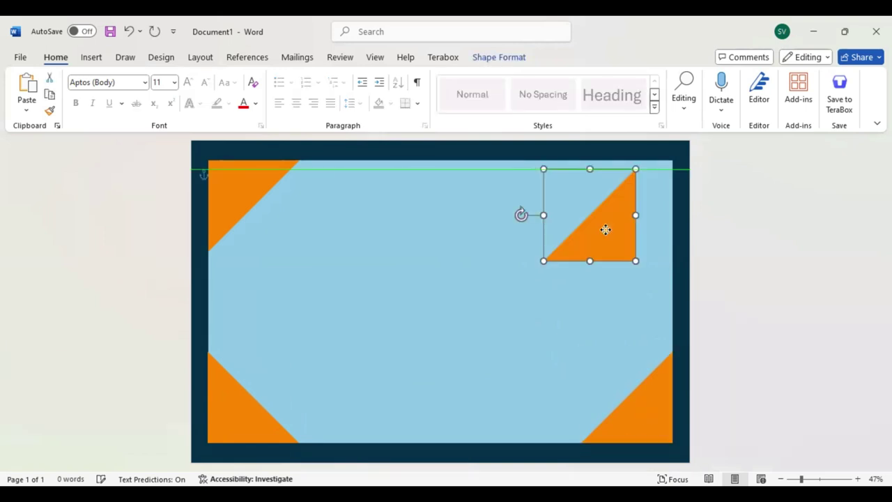
left_click_drag(521, 214, 590, 273)
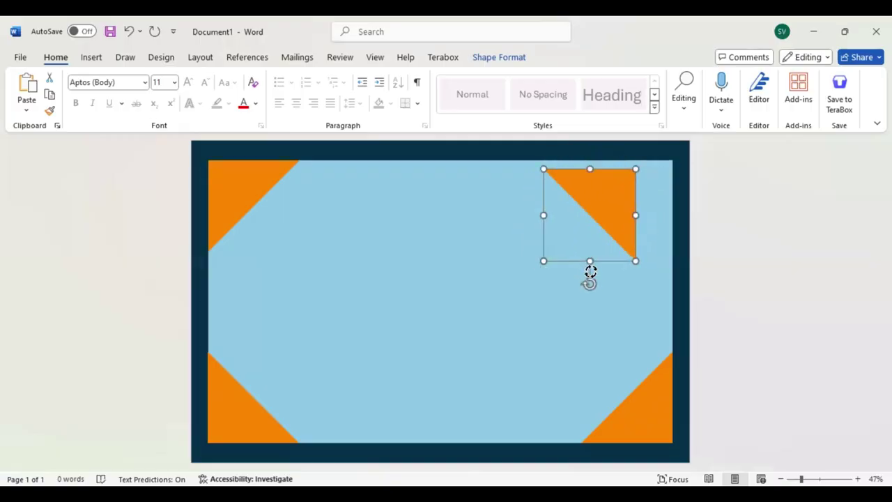
left_click_drag(597, 193, 634, 182)
left_click(755, 216)
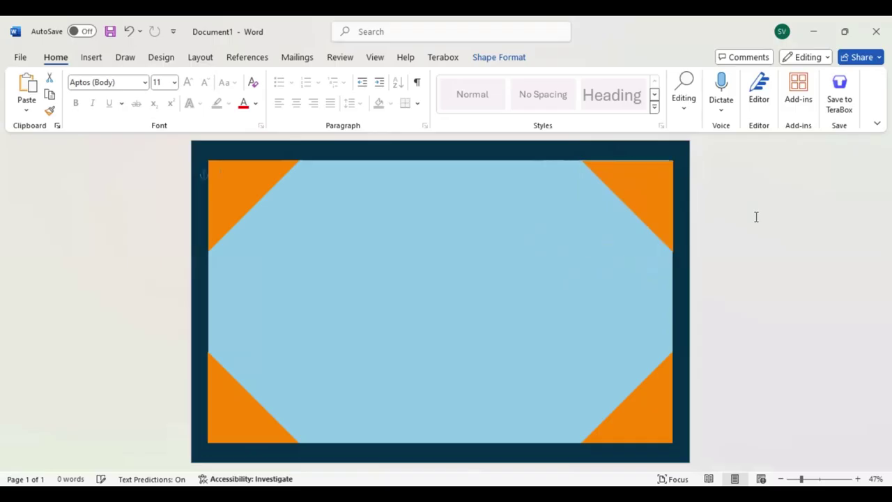
left_click(659, 200)
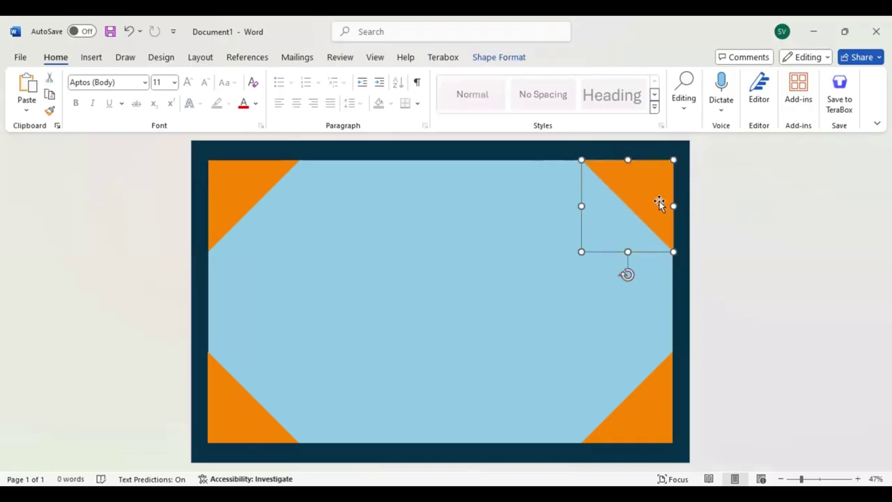
left_click(749, 195)
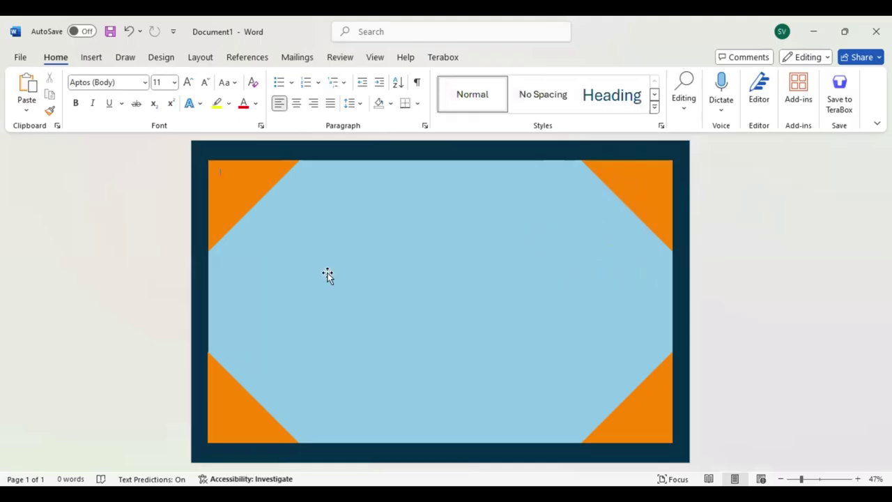
Draw a rounded rectangle over the card and reduce its corner radius
left_click(93, 63)
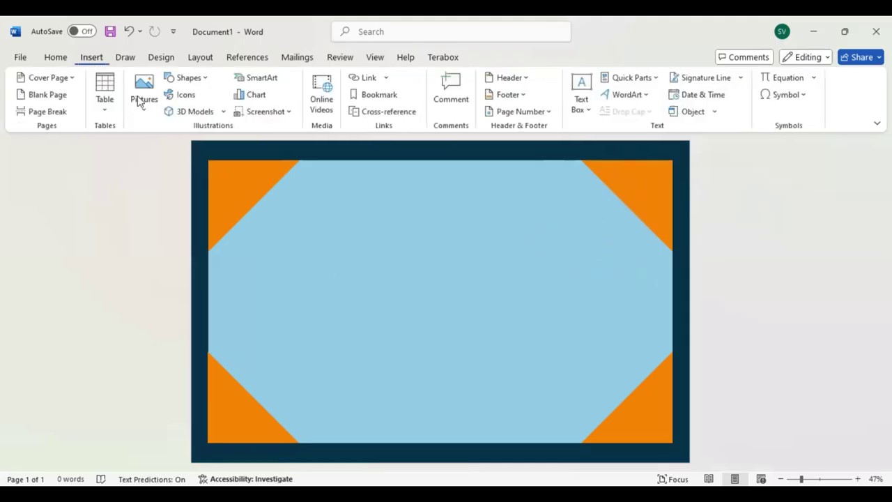
left_click(204, 81)
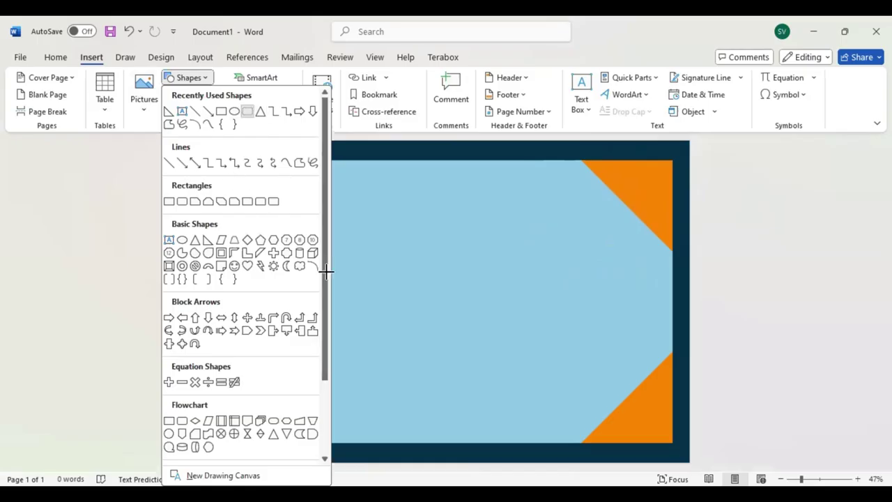
left_click_drag(233, 182, 587, 375)
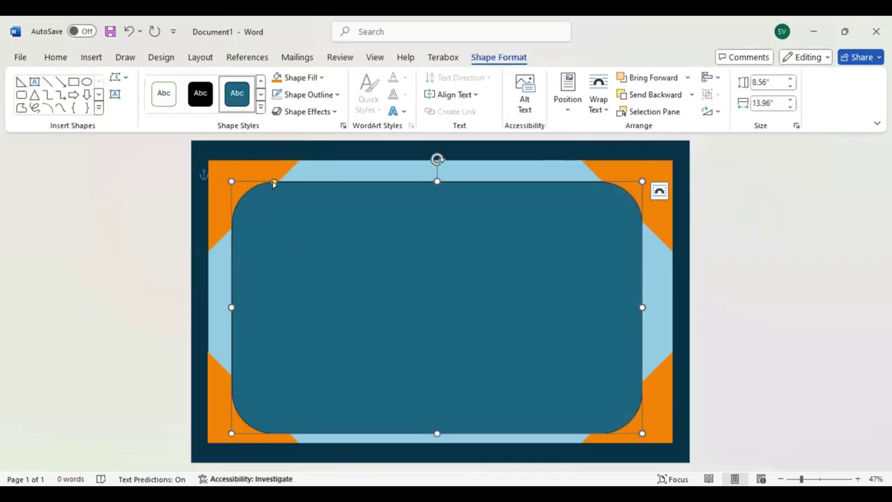
left_click_drag(274, 183, 248, 189)
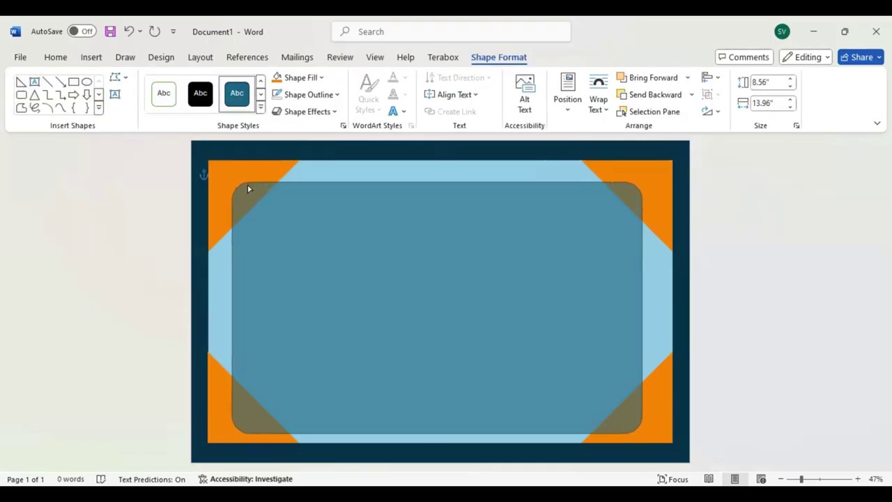
Resize the rounded rectangle to 8.96" by 13.96" and centre it on the card
left_click_drag(245, 189, 244, 190)
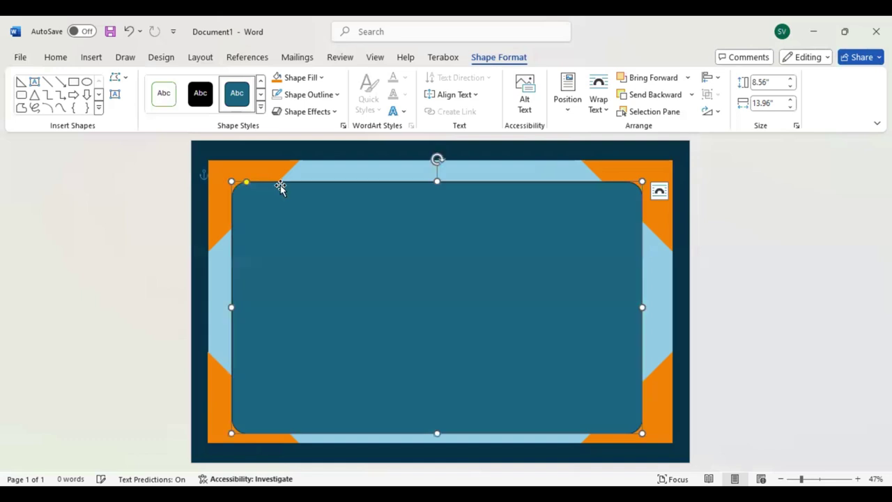
left_click_drag(437, 181, 437, 174)
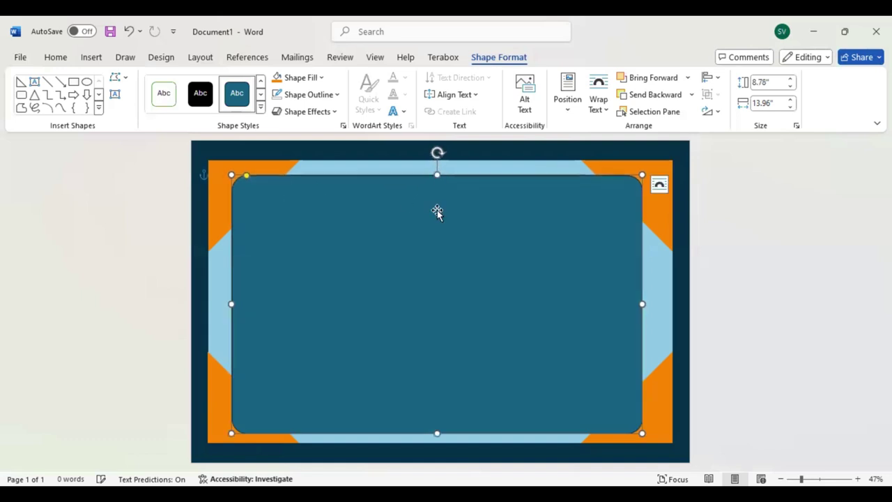
mouse_move(400, 272)
left_mouse_down()
mouse_move(414, 269)
mouse_move(414, 254)
mouse_move(403, 264)
left_mouse_up()
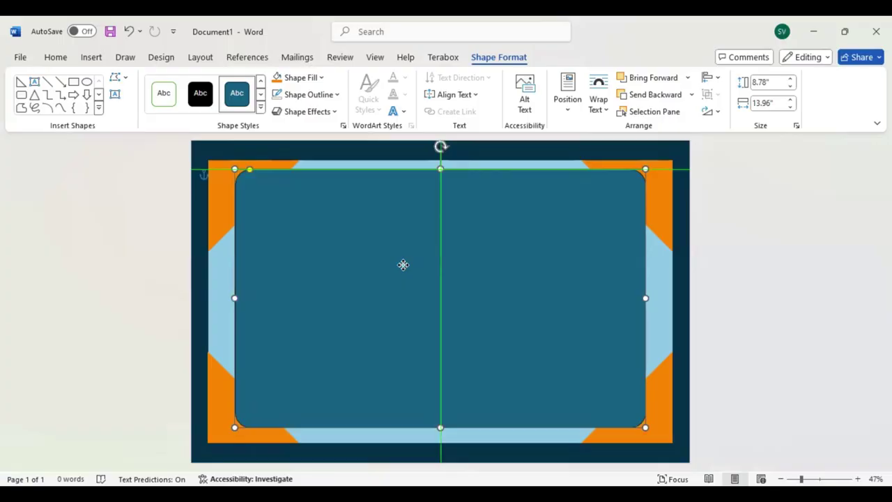
left_click_drag(439, 427, 439, 431)
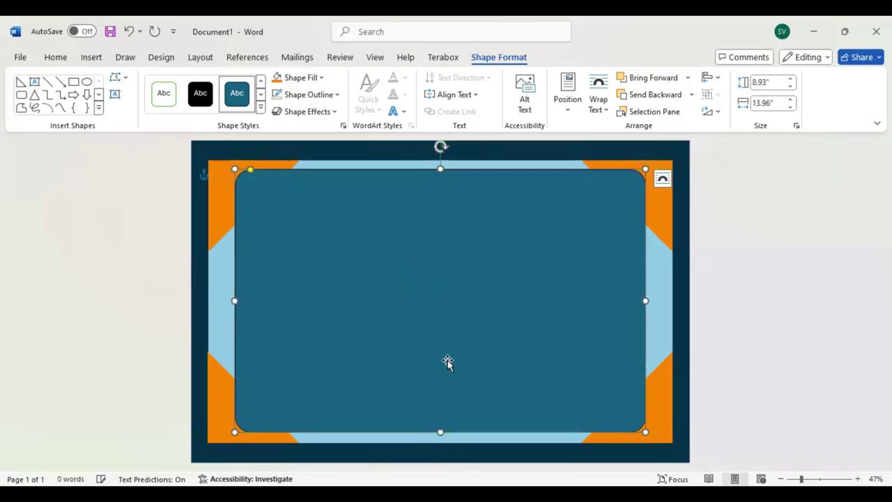
left_click_drag(447, 361, 449, 351)
left_click(751, 291)
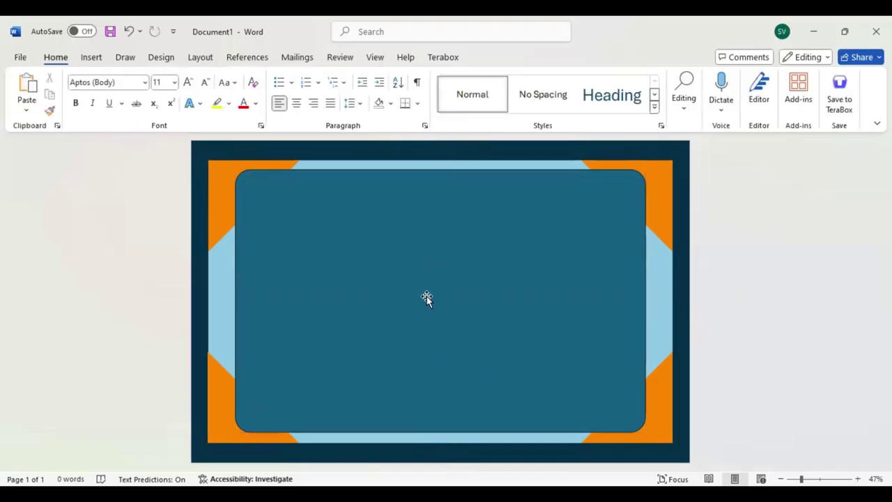
left_click_drag(437, 434, 440, 432)
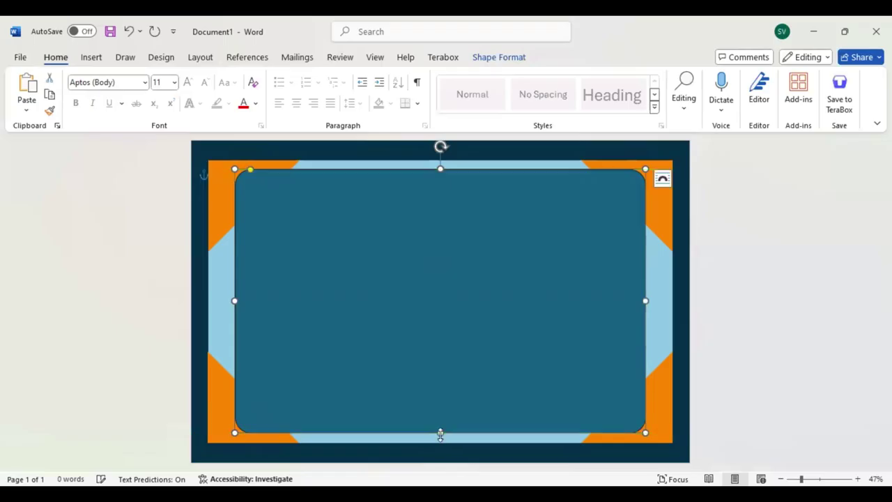
left_click(497, 59)
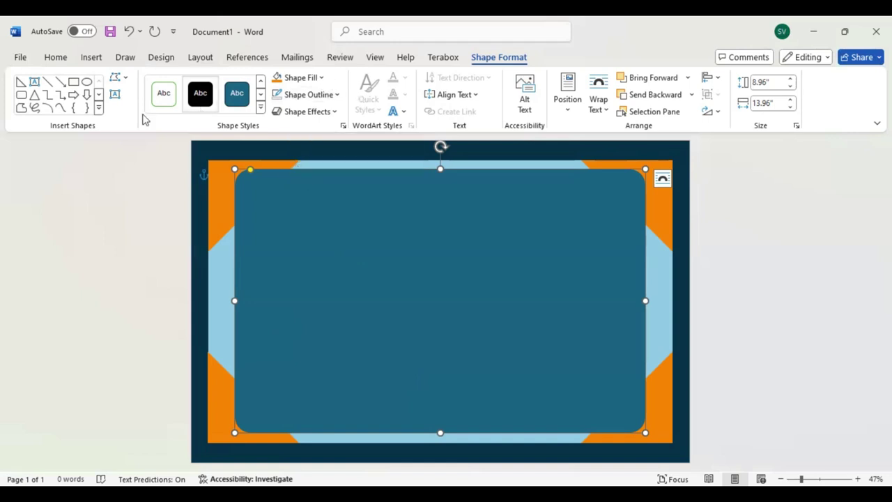
Draw a triangle on the panel's left side and rotate it to point right
left_click(34, 95)
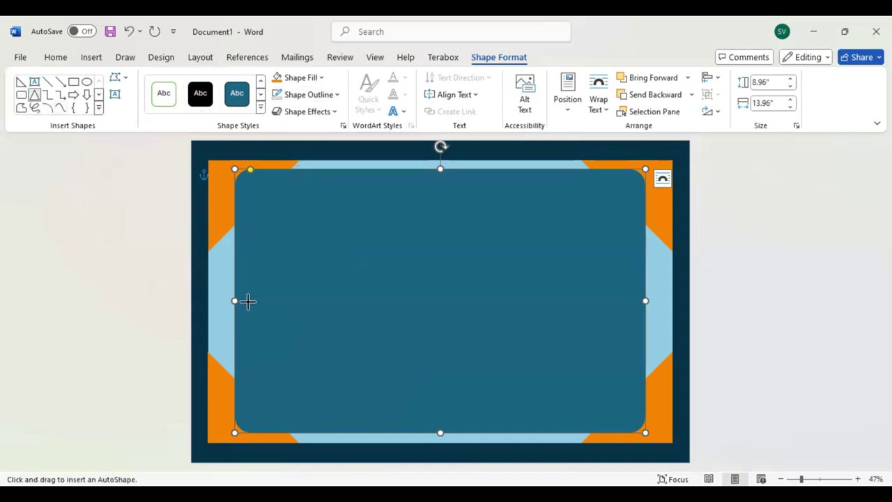
mouse_move(247, 300)
left_mouse_down()
mouse_move(317, 361)
mouse_move(335, 371)
mouse_move(336, 361)
left_mouse_up()
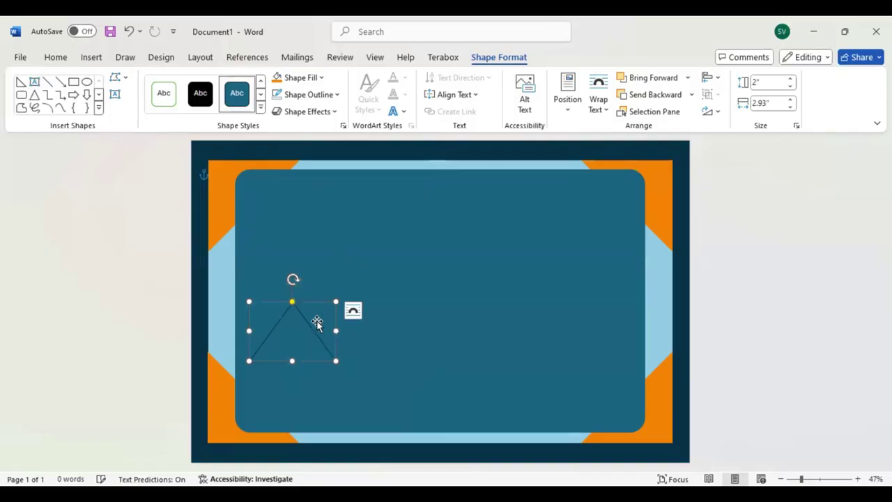
left_click_drag(293, 279, 348, 334)
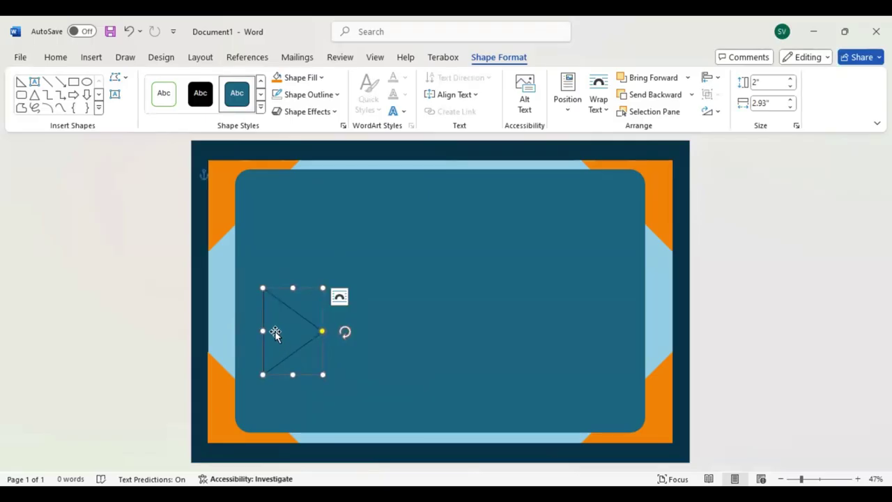
left_click(216, 391)
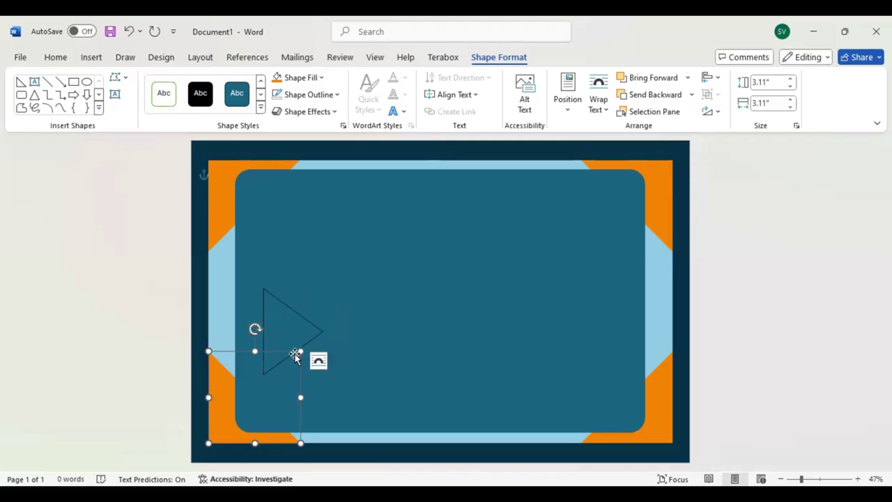
left_click(294, 321)
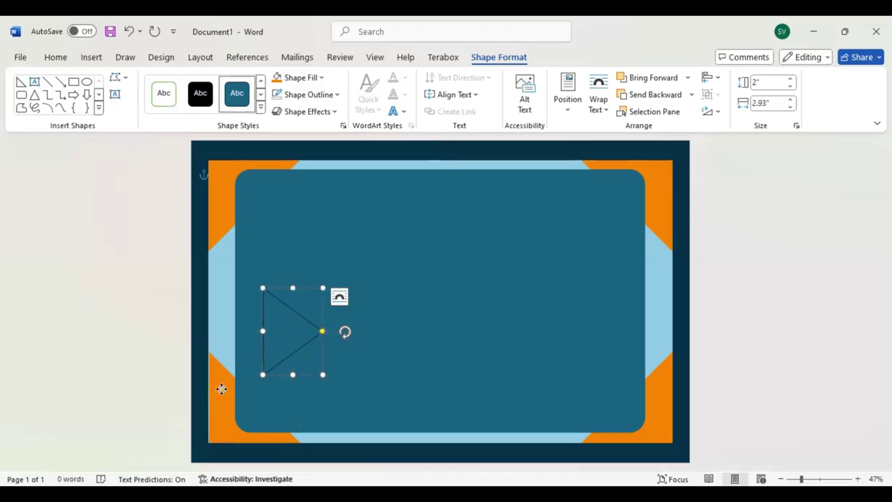
left_click(221, 390)
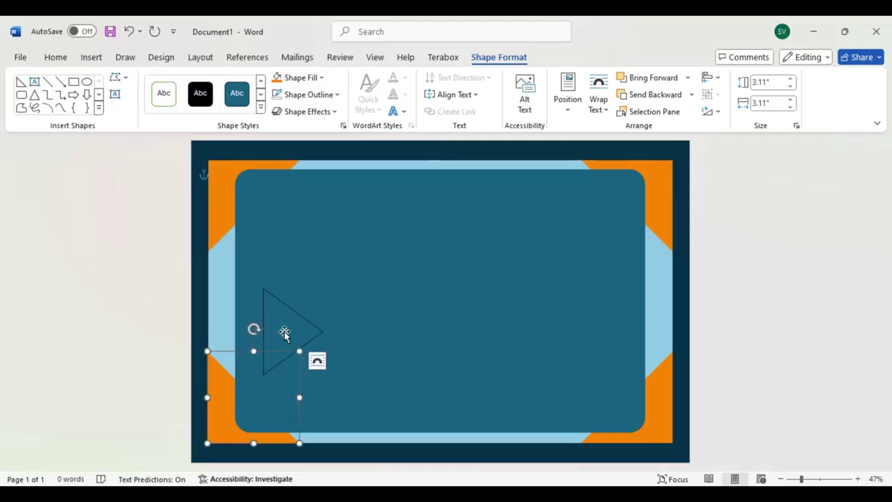
Move the 2" by 2.93" triangle against the card's lower-left edge
left_click_drag(282, 331, 225, 400)
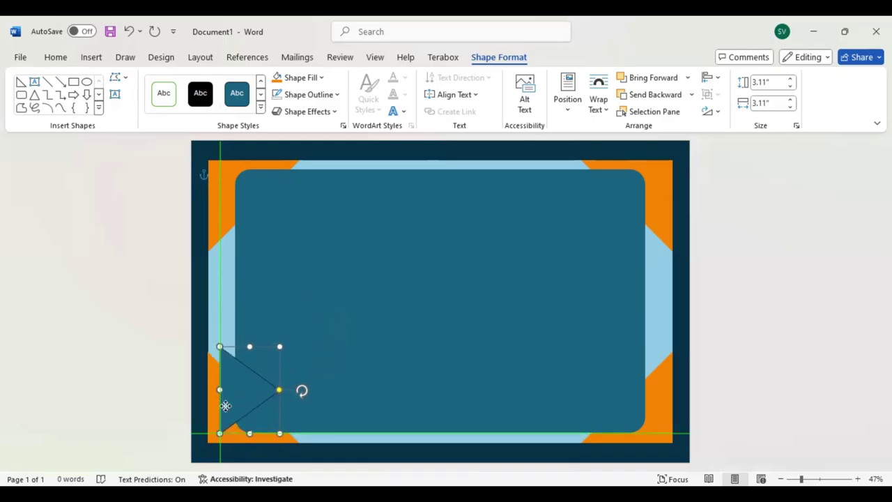
left_click_drag(225, 403, 229, 401)
key("ctrl+Left")
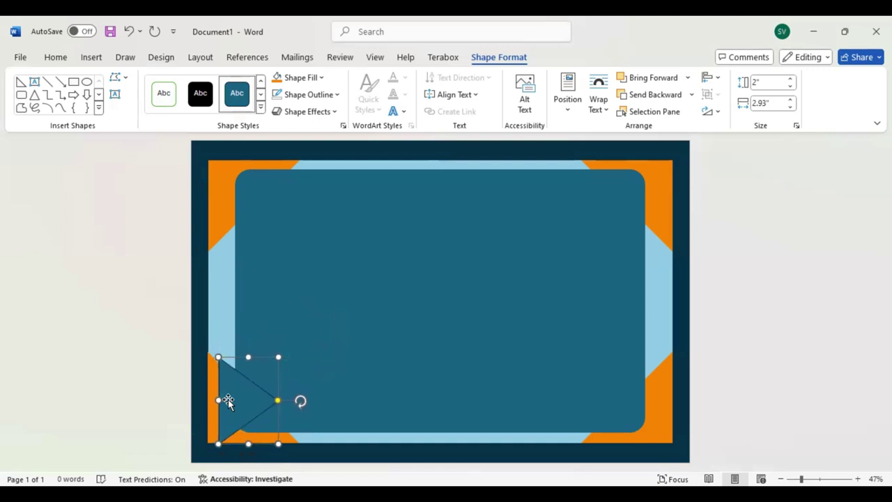
key("ctrl+Left")
key("ctrl+Left")
key("ctrl+Left")
key("ctrl+Left")
key("ctrl+Left")
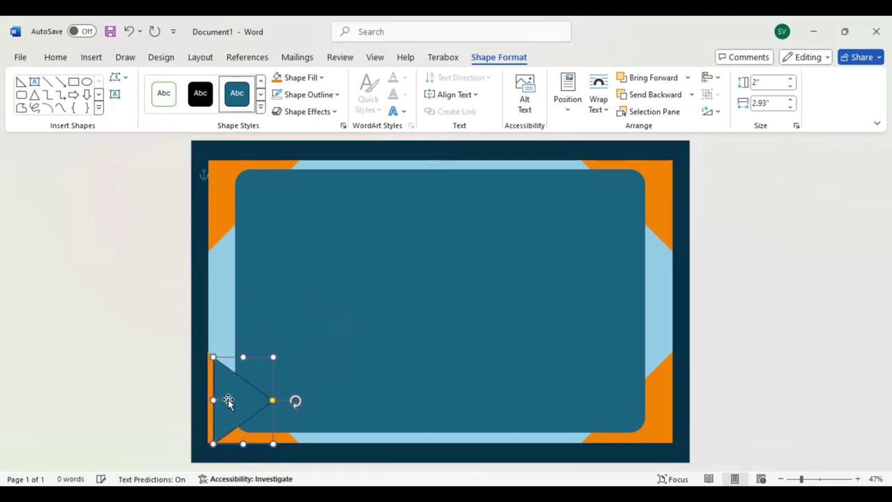
key("ctrl+Left")
key("ctrl+Left")
key("ctrl+Left")
key("ctrl+Left")
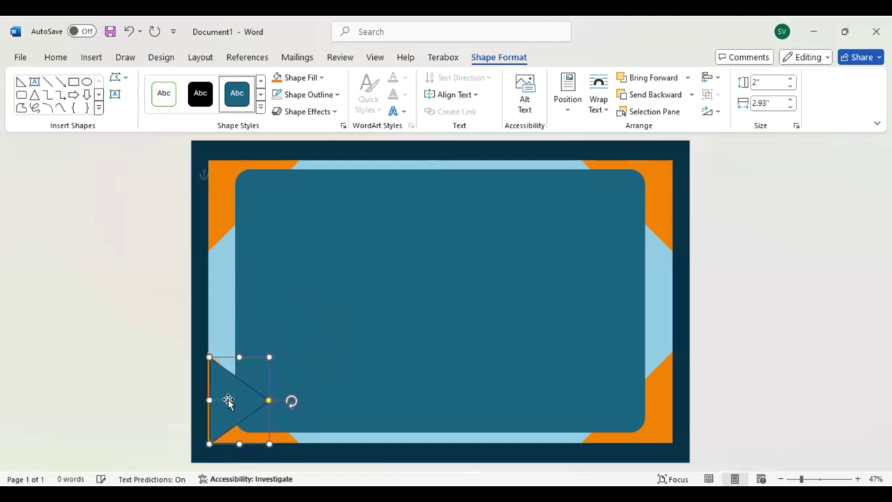
key("ctrl+Left")
key("ctrl+Left")
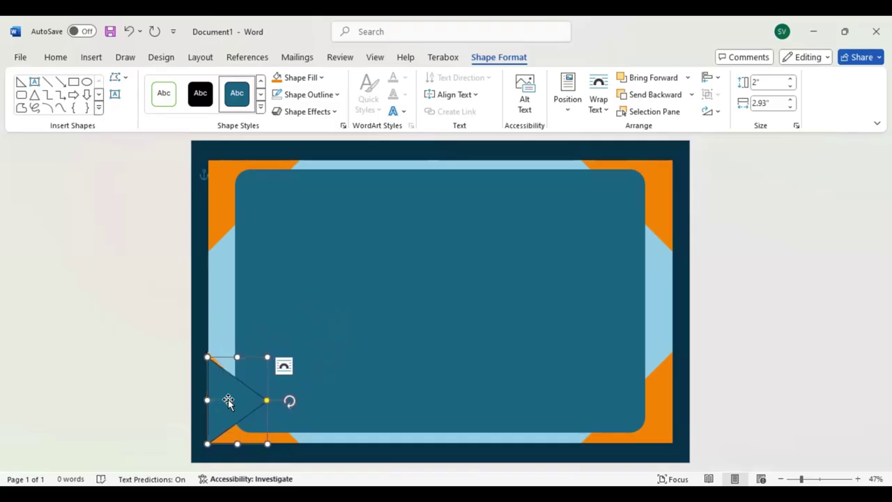
key("ctrl+Up")
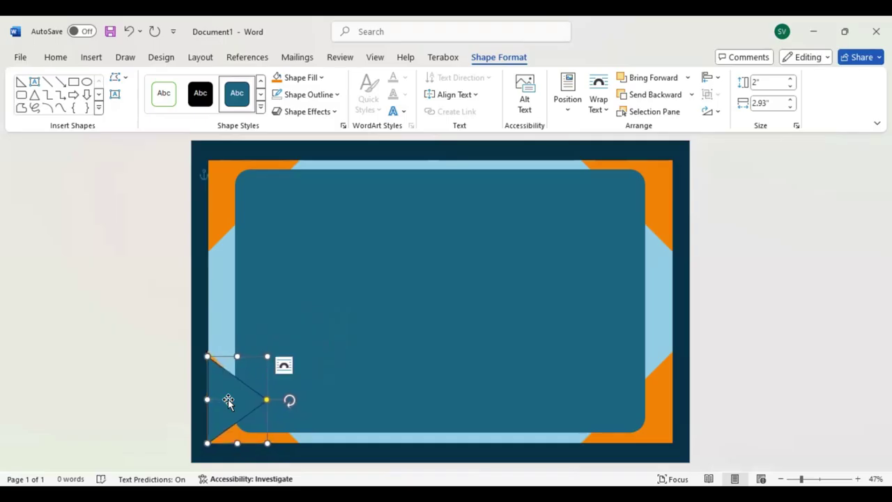
key("ctrl+Up")
key("ctrl+Up")
key("ctrl+Up")
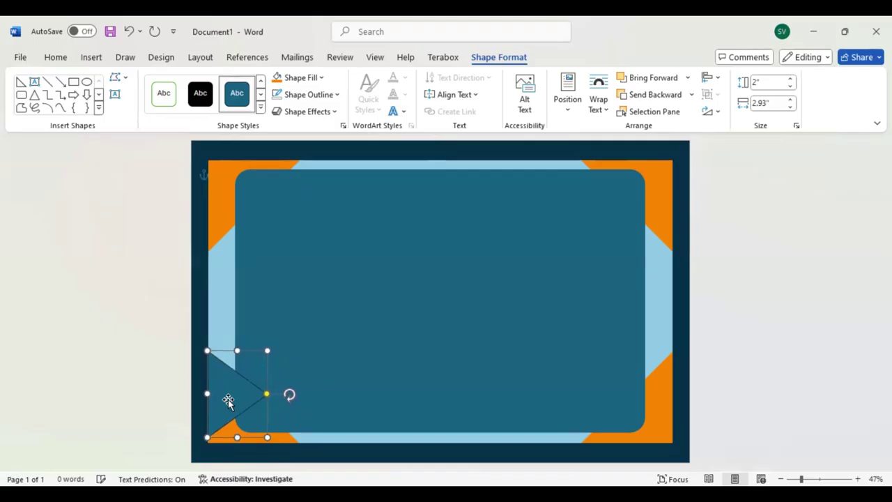
key("ctrl+Up")
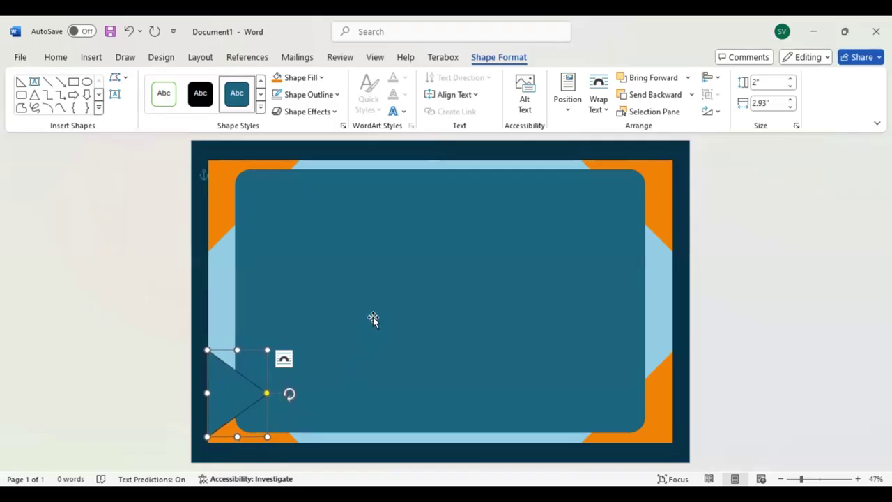
Fill the lower-left triangle dark teal
left_click(324, 79)
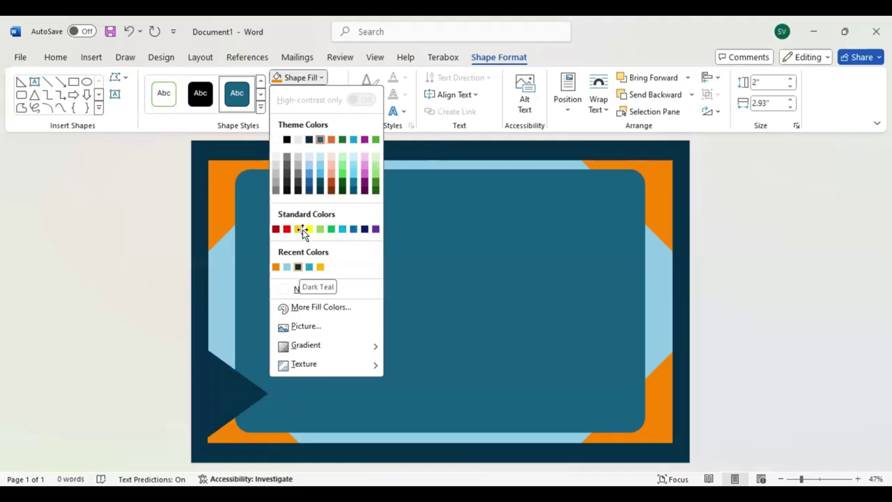
left_click(298, 266)
left_click(356, 411)
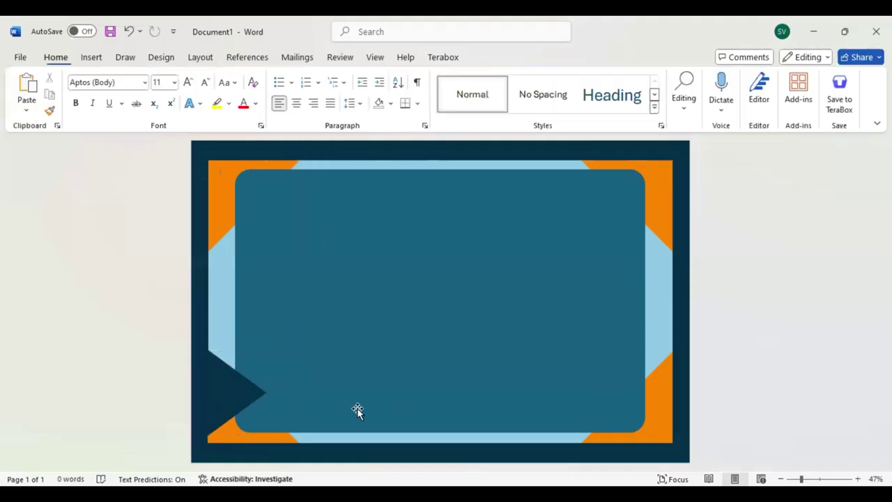
Shrink the triangle to 1.8" by 2.63" and realign it at the lower-left edge
left_click(228, 403)
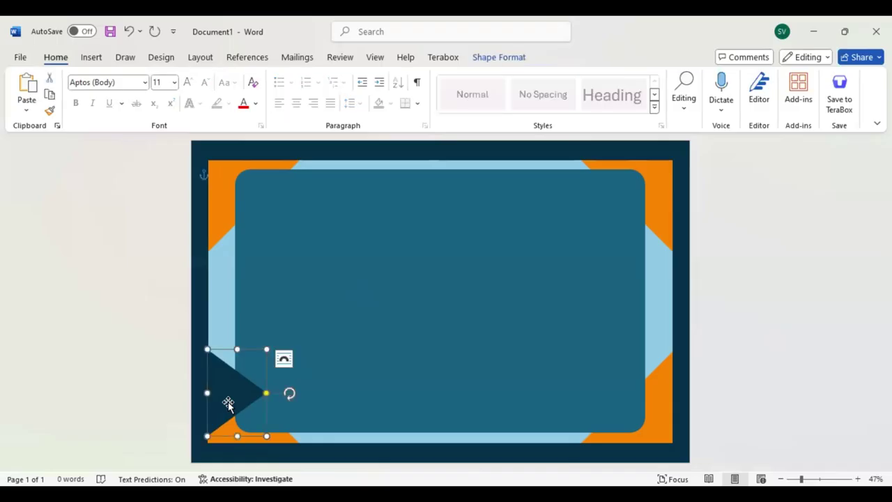
left_click_drag(227, 402, 232, 406)
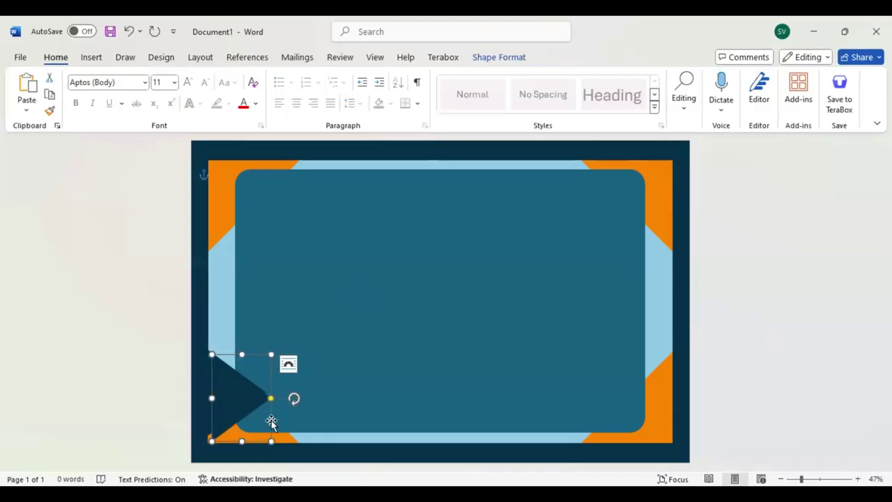
left_click_drag(270, 440, 265, 432)
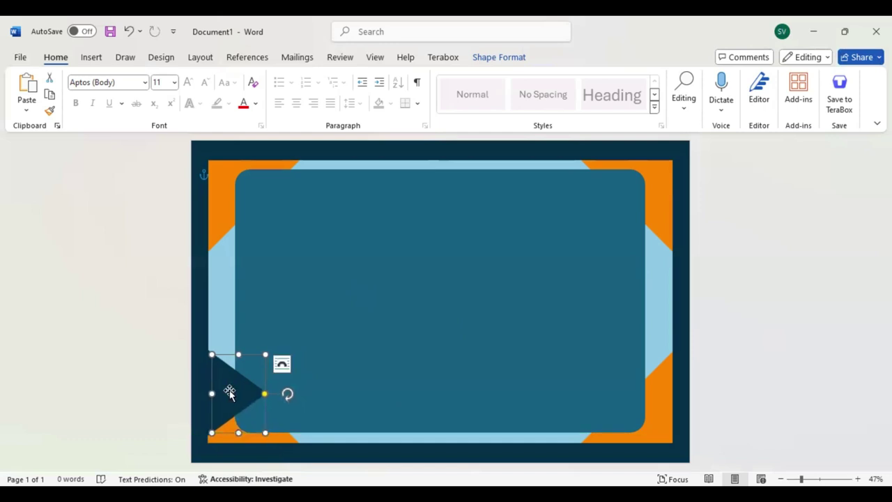
left_click_drag(223, 389, 220, 386)
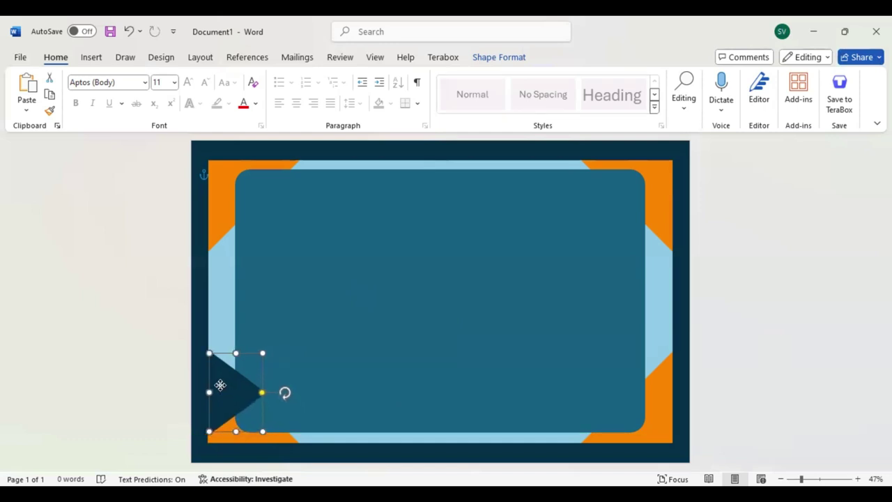
Give the triangle a light-blue outline
left_click(492, 59)
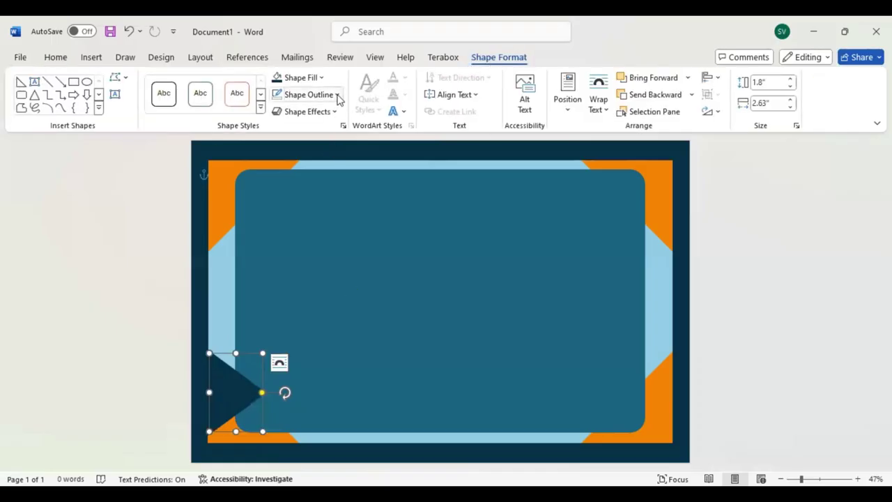
left_click(337, 95)
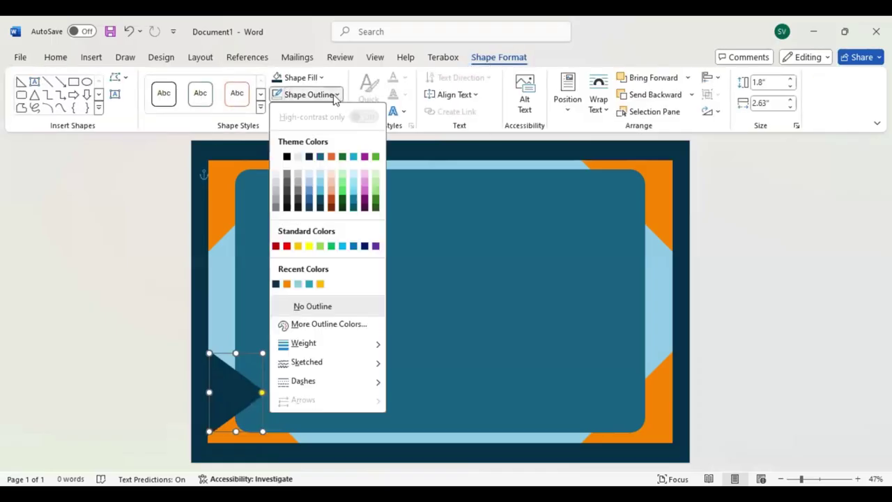
left_click(298, 285)
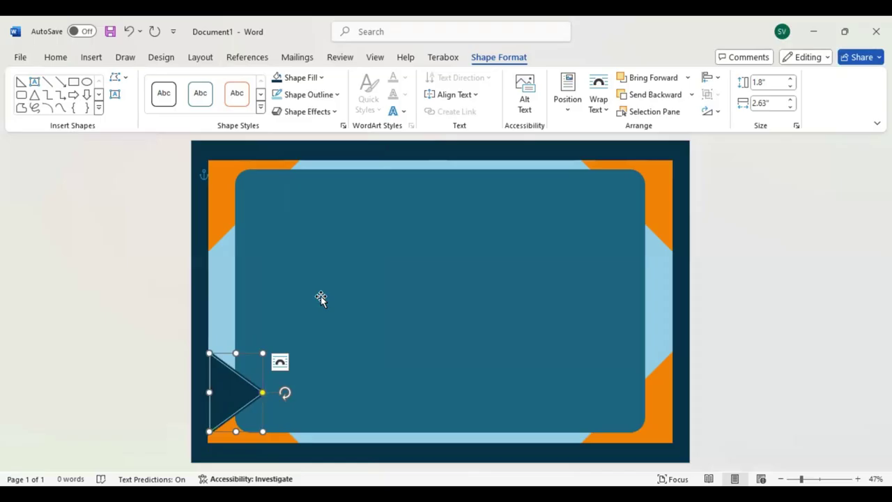
Copy the triangle to the page centre and shrink the left triangle to 1.61" by 2.35"
left_click_drag(230, 391, 410, 330)
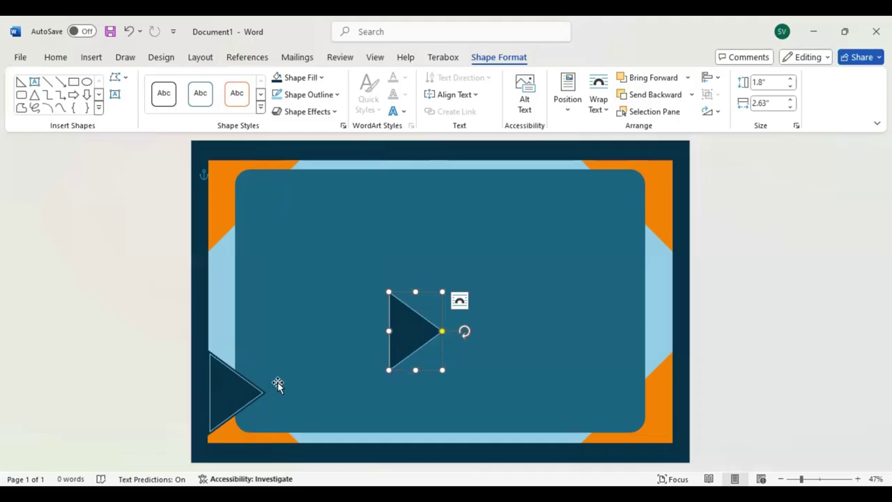
left_click(232, 388)
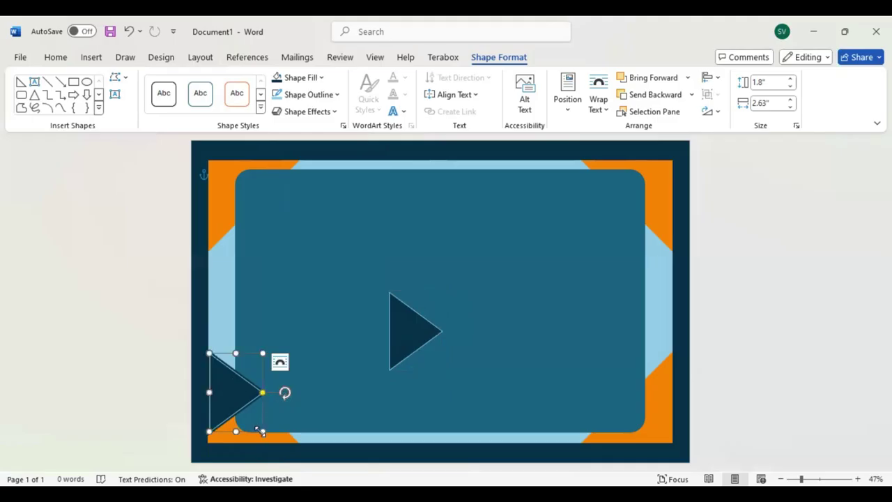
left_click_drag(257, 427, 252, 422)
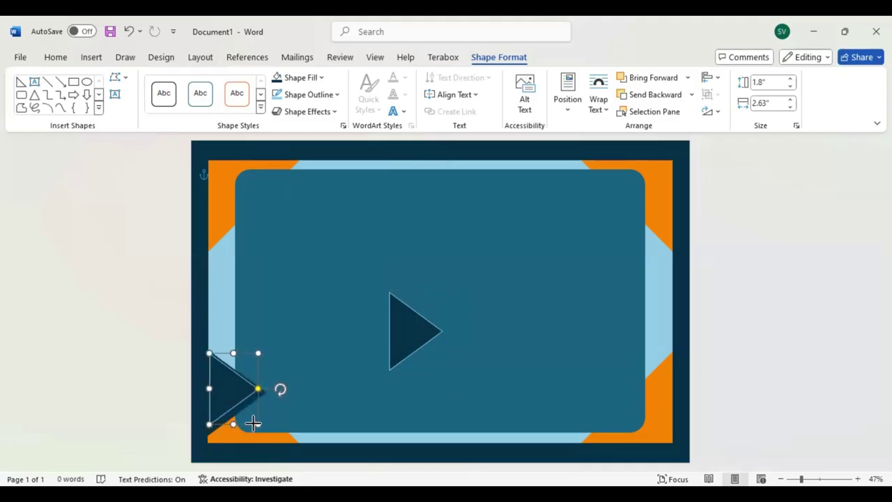
left_click_drag(226, 388, 225, 392)
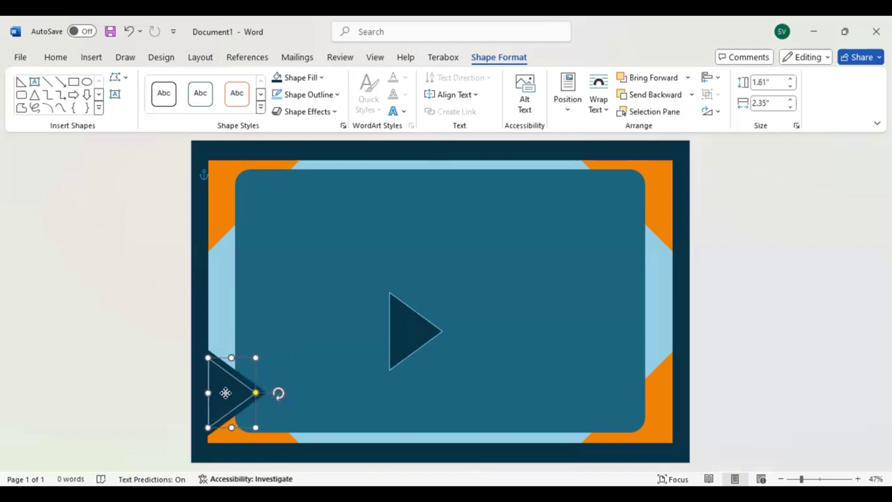
left_click(348, 339)
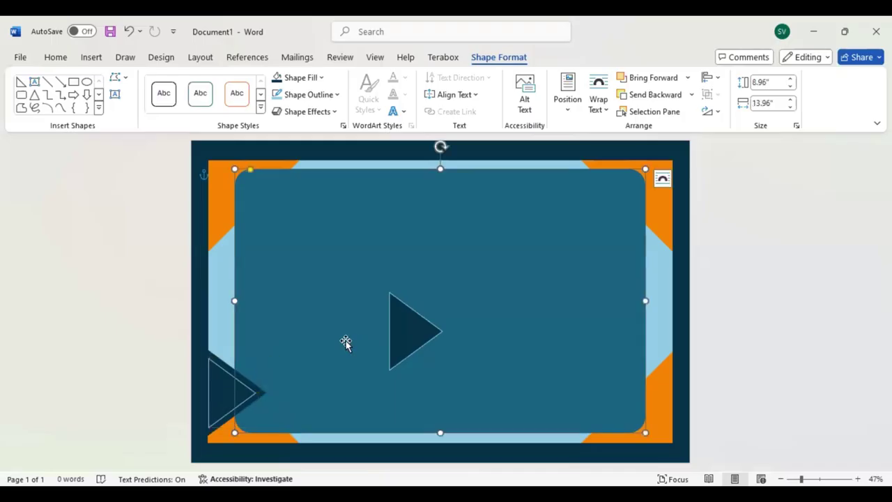
left_click(413, 335)
left_click(244, 378)
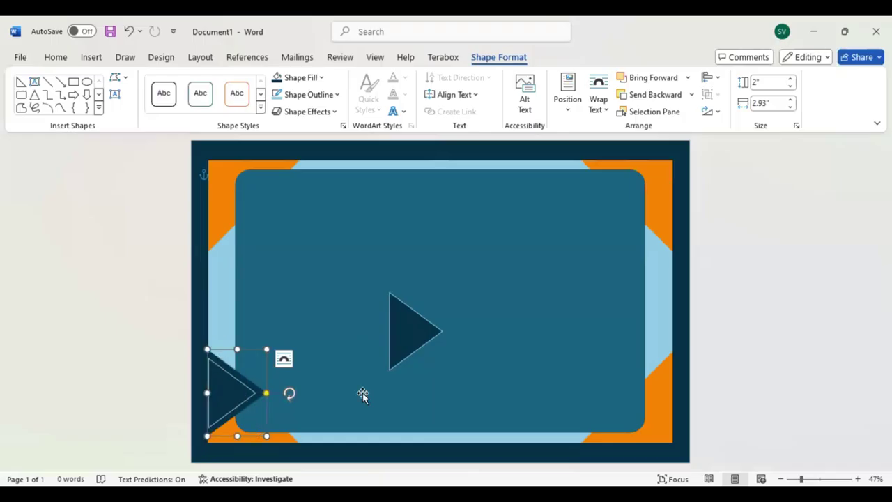
Turn the copy to point left at the right edge and restore the left triangle to 2" by 2.93"
mouse_move(413, 325)
left_mouse_down()
mouse_move(443, 310)
mouse_move(608, 374)
mouse_move(640, 375)
mouse_move(551, 387)
mouse_move(558, 379)
left_mouse_up()
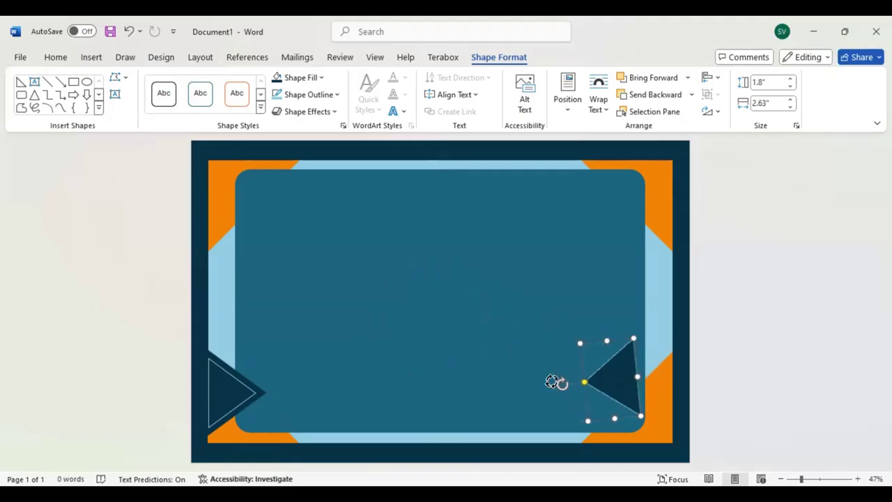
left_click_drag(624, 380, 647, 394)
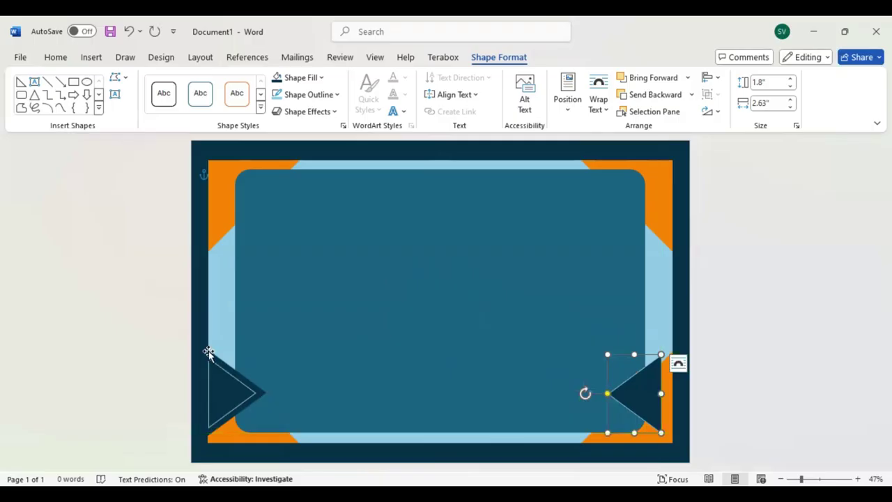
left_click(211, 358)
left_click(217, 379)
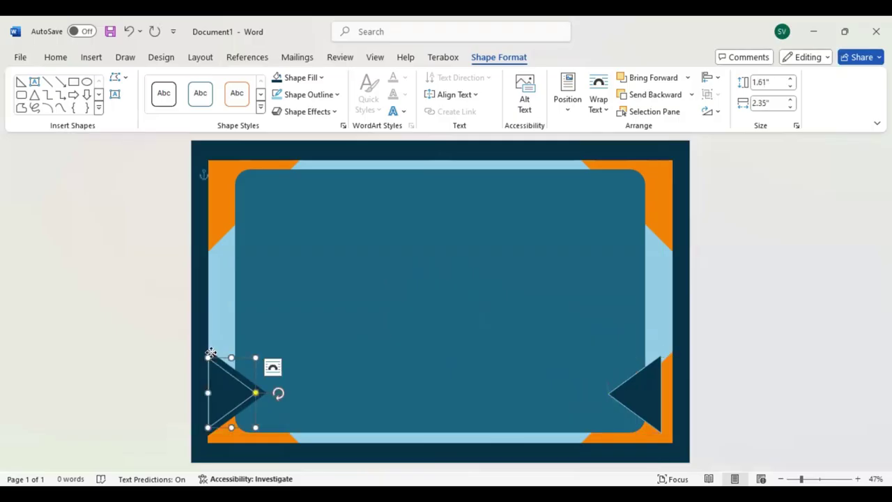
left_click_drag(210, 355, 576, 369)
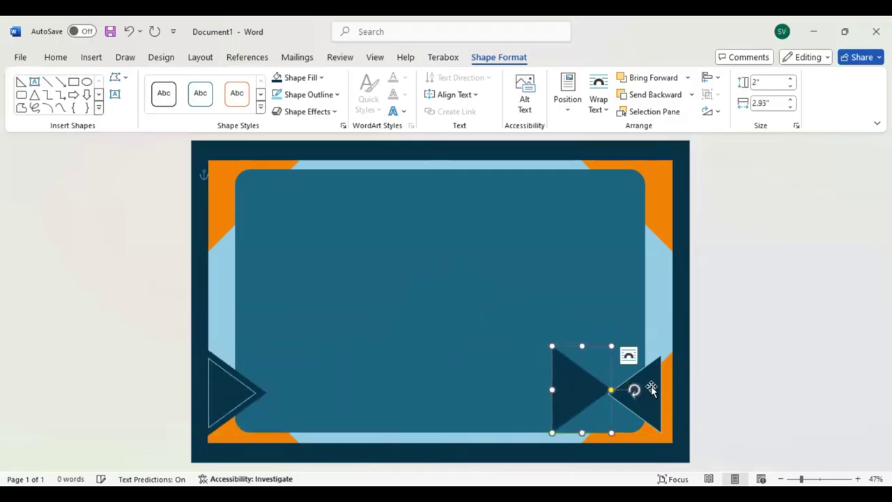
Delete the extra triangle and reposition the remaining lower-right one on the orange border
left_click_drag(648, 376, 491, 300)
key("Delete")
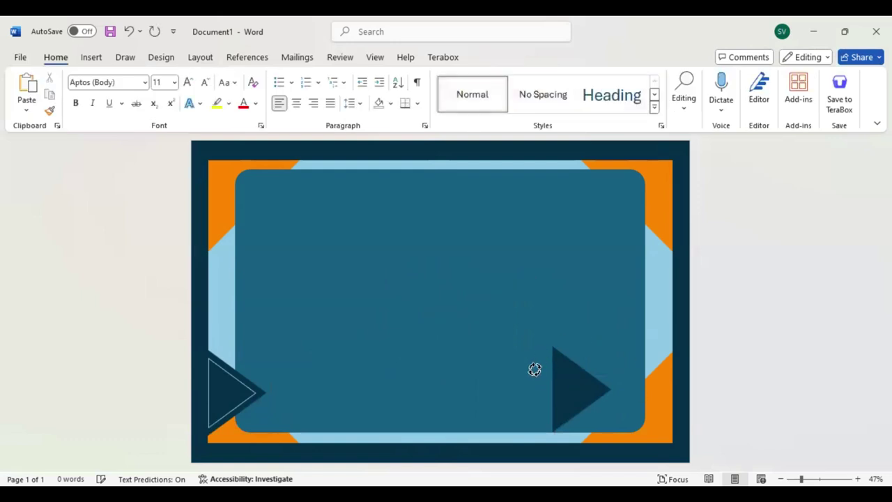
left_click_drag(522, 390, 533, 397)
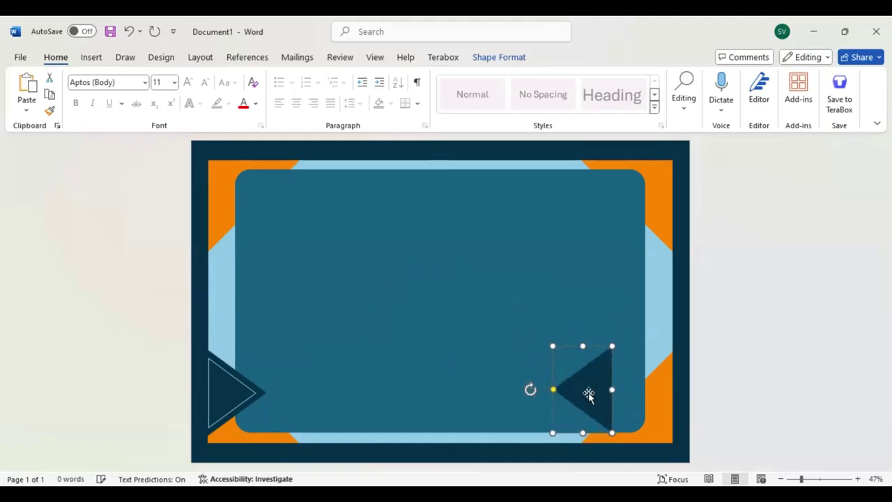
left_click_drag(587, 395, 660, 403)
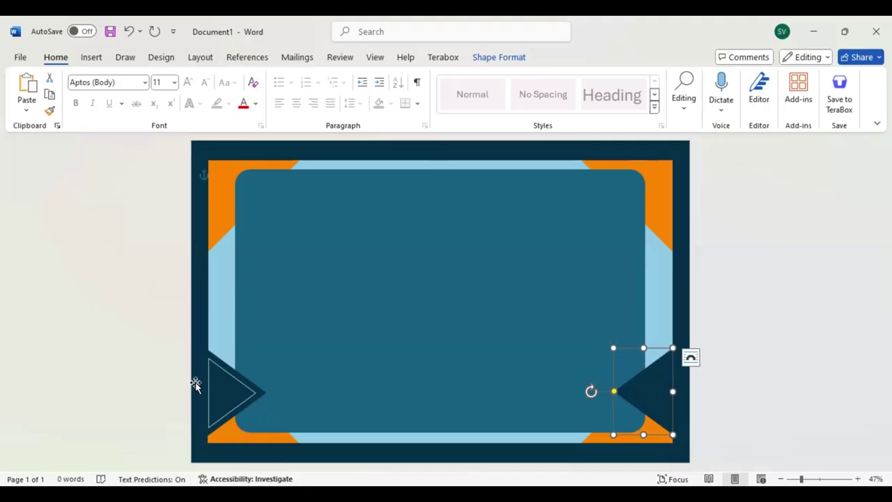
Copy the left triangle, point it left, and align it against the card's right edge
left_click(222, 398)
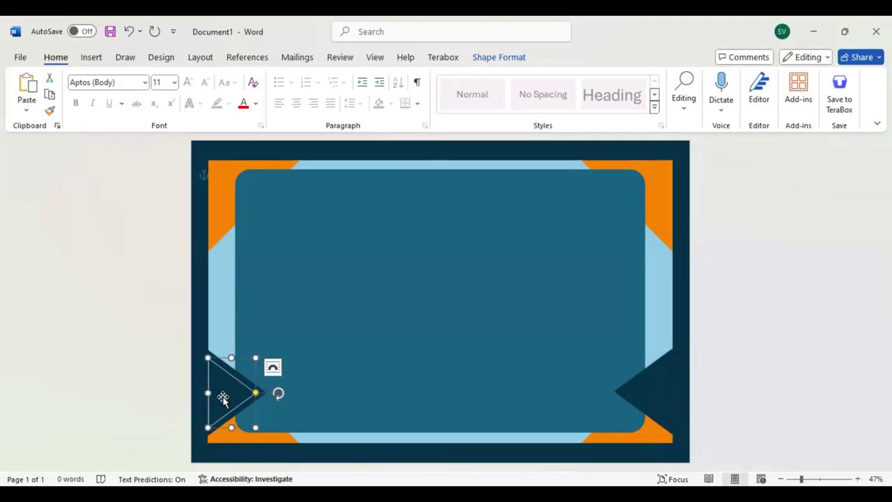
left_click_drag(222, 398, 620, 382)
mouse_move(680, 383)
left_mouse_down()
mouse_move(624, 347)
mouse_move(582, 383)
left_mouse_up()
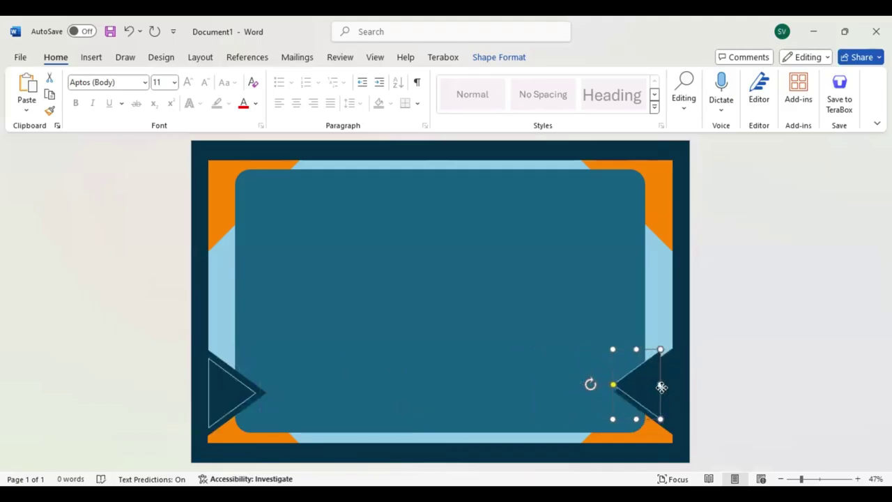
left_click_drag(661, 386, 657, 390)
key("Left")
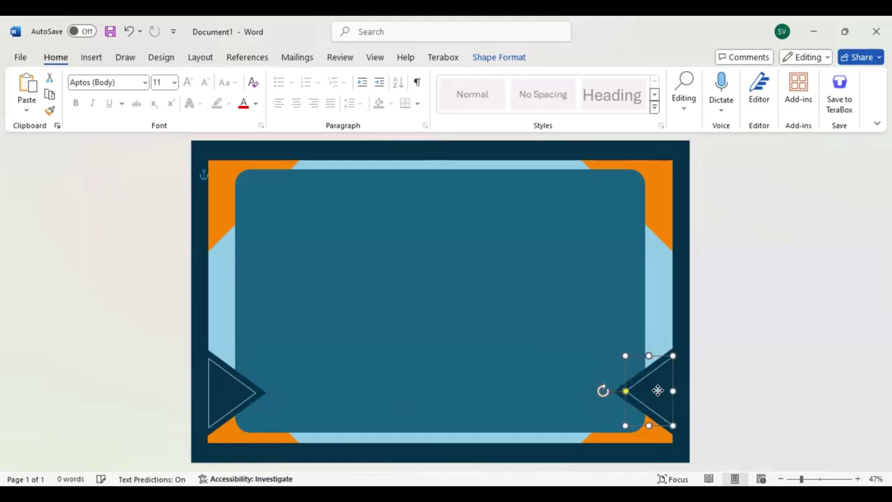
left_click(708, 400)
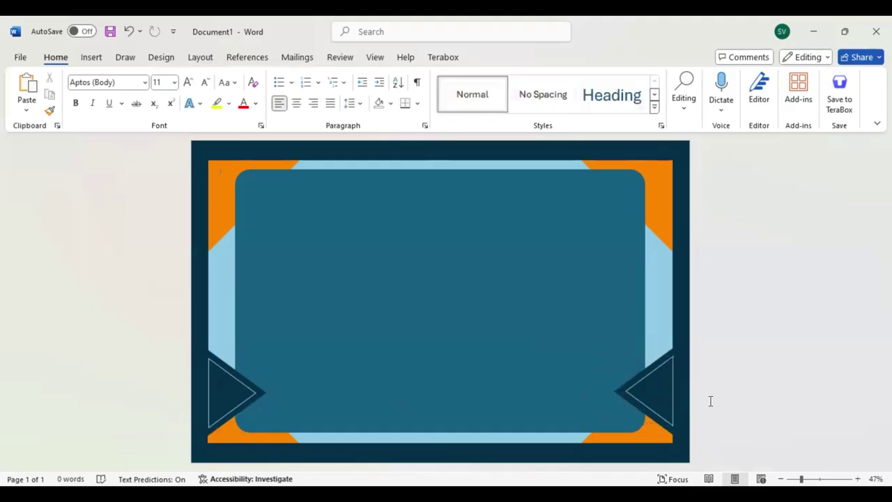
left_click(660, 404)
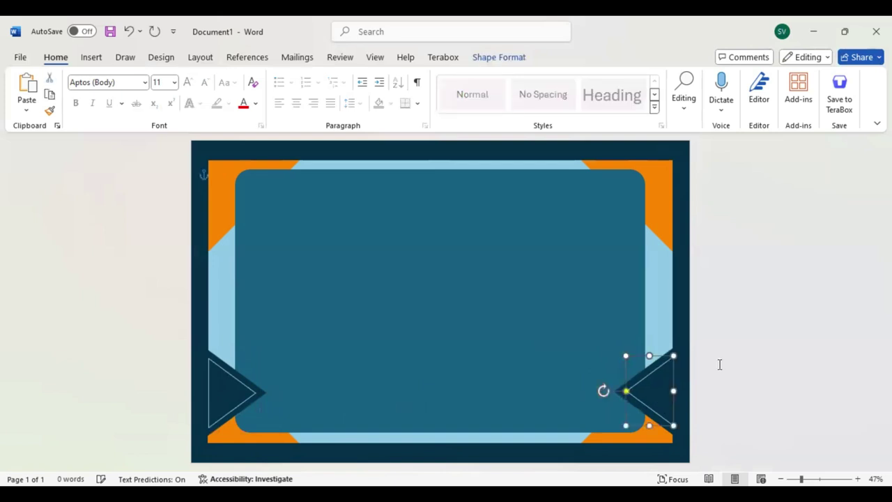
left_click(735, 356)
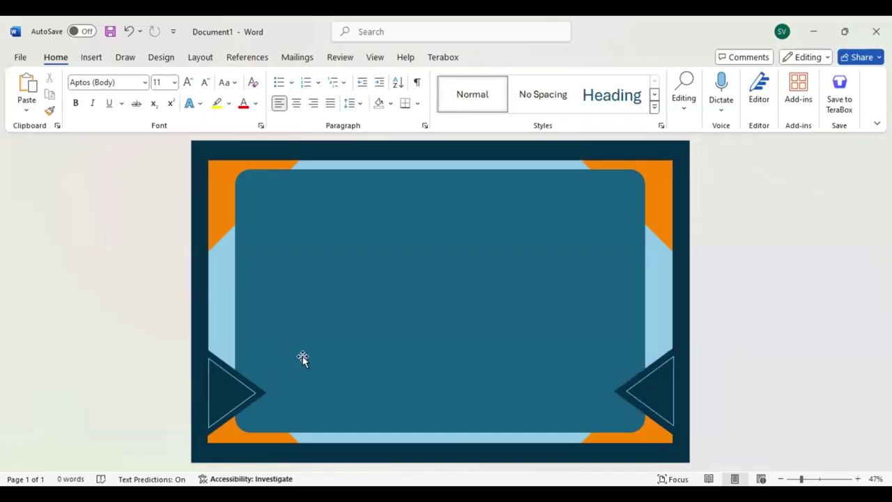
Copy the orange corner triangle into the panel, rotate it, and shrink it slightly
left_click(217, 213)
left_click_drag(240, 205, 336, 324)
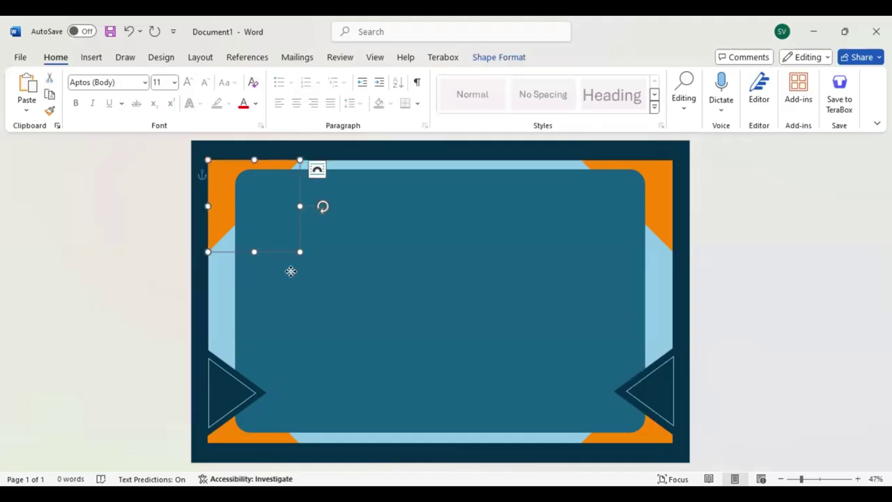
mouse_move(368, 271)
left_mouse_down()
mouse_move(363, 290)
mouse_move(370, 279)
left_mouse_up()
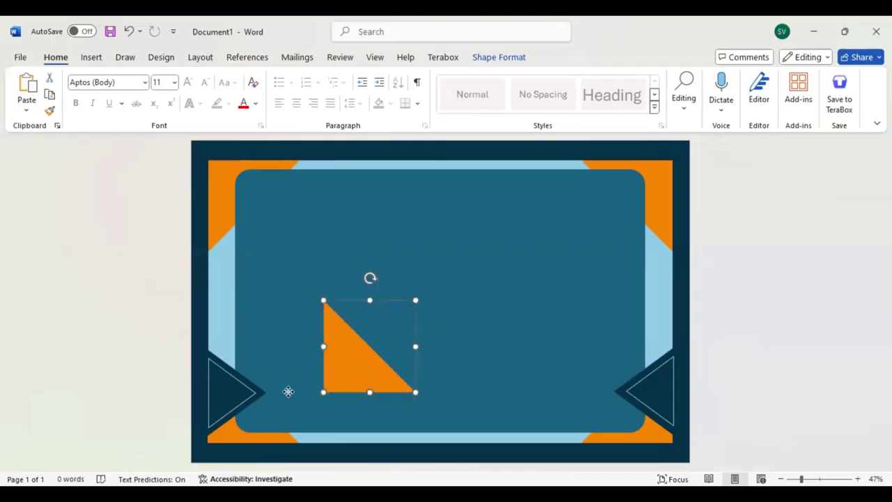
left_click_drag(326, 304, 280, 351)
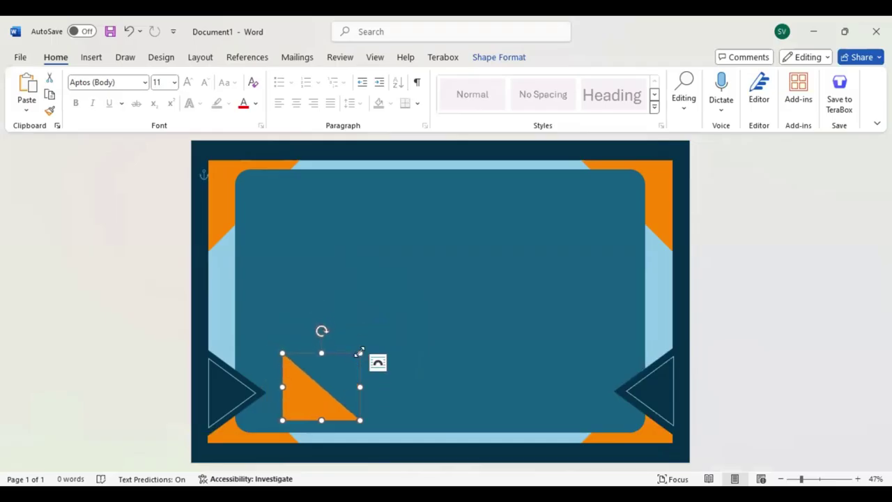
left_click_drag(359, 352, 358, 352)
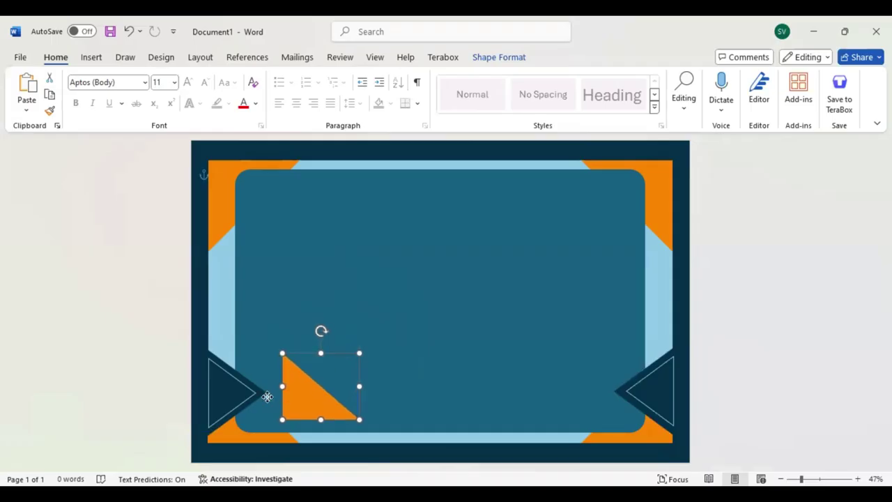
Fit the orange triangle copy into the lower-left corner, overlapping the dark left triangle
left_click_drag(267, 396, 251, 407)
key("Down")
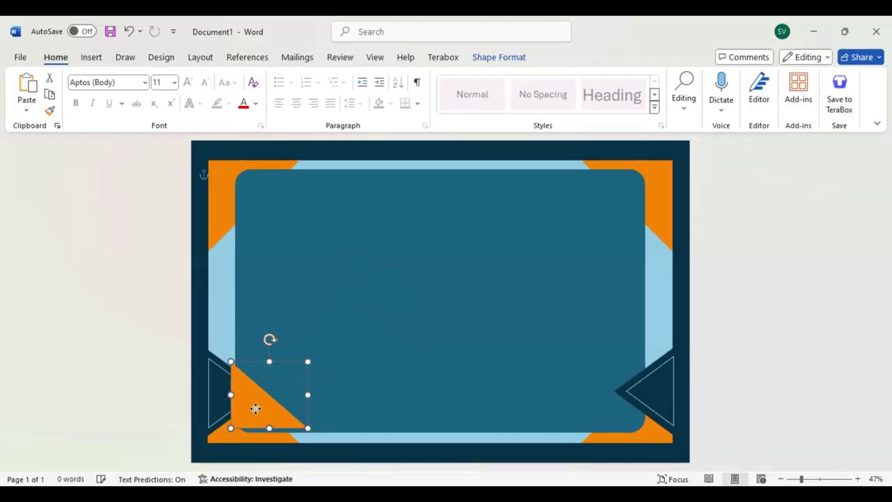
key("Down")
key("Up")
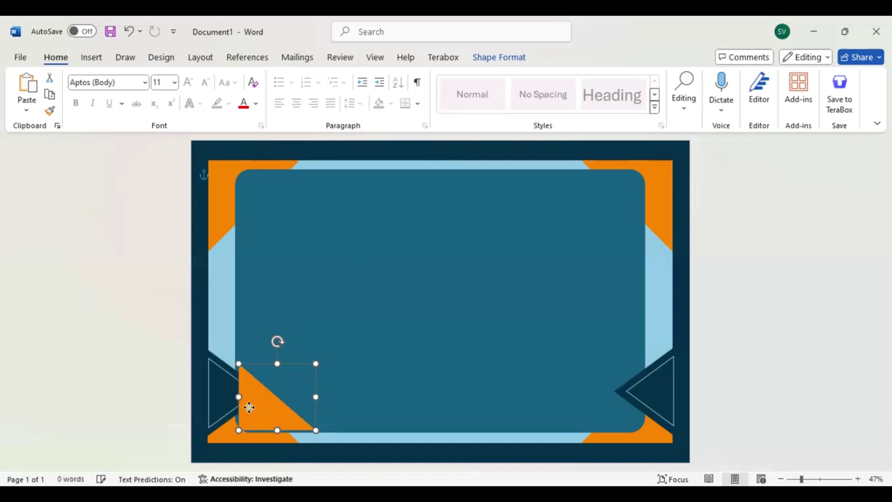
key("Left")
key("Left")
key("Up")
left_click_drag(249, 407, 241, 412)
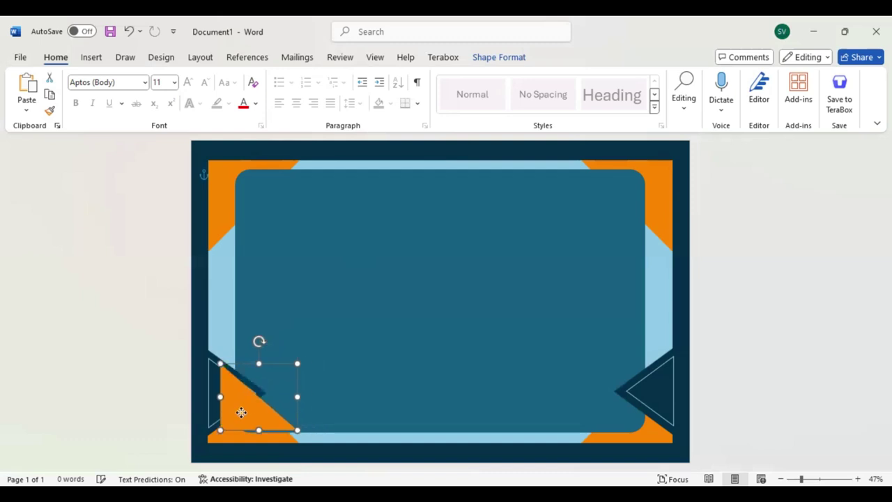
key("Down")
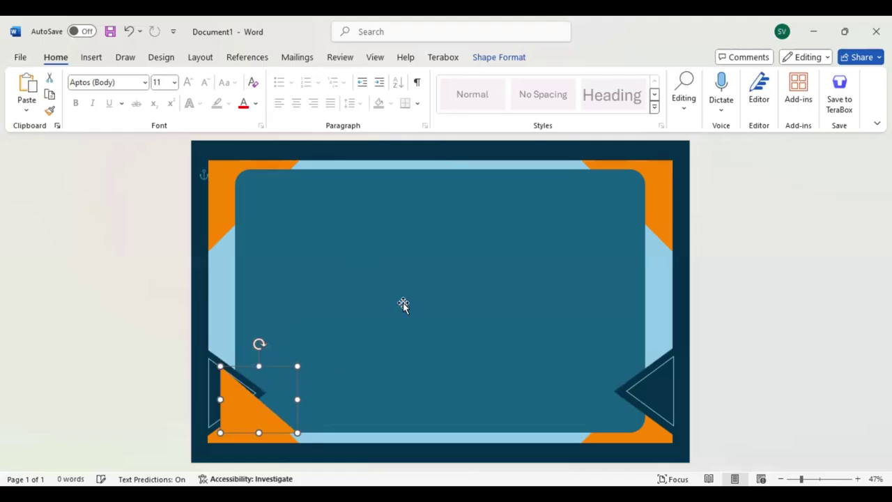
key("ctrl+Right")
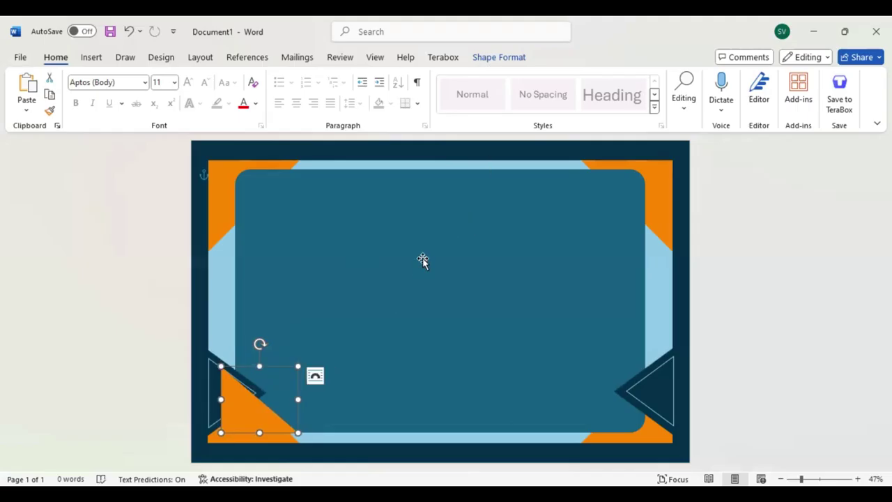
left_click(479, 200)
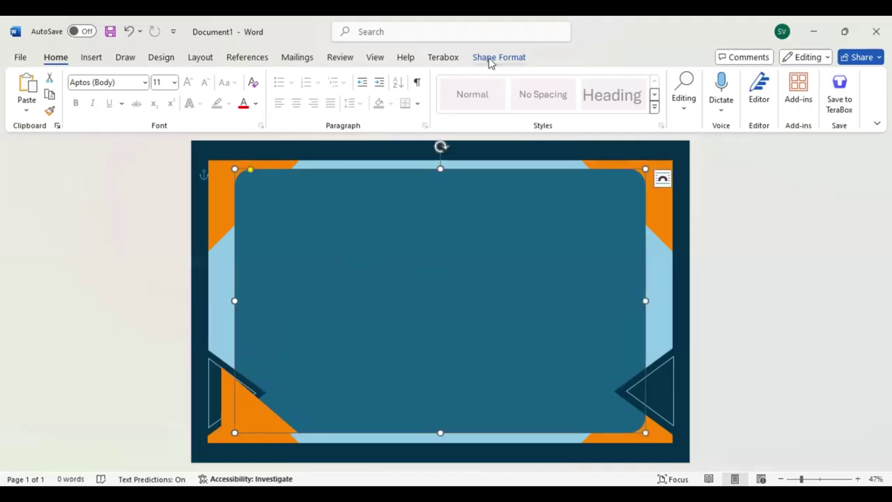
Fill the large rounded panel gold
left_click(491, 60)
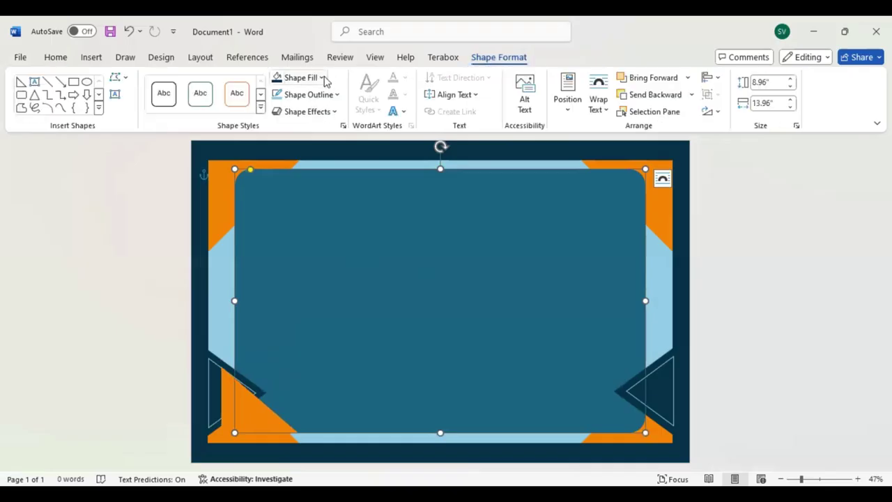
left_click(324, 79)
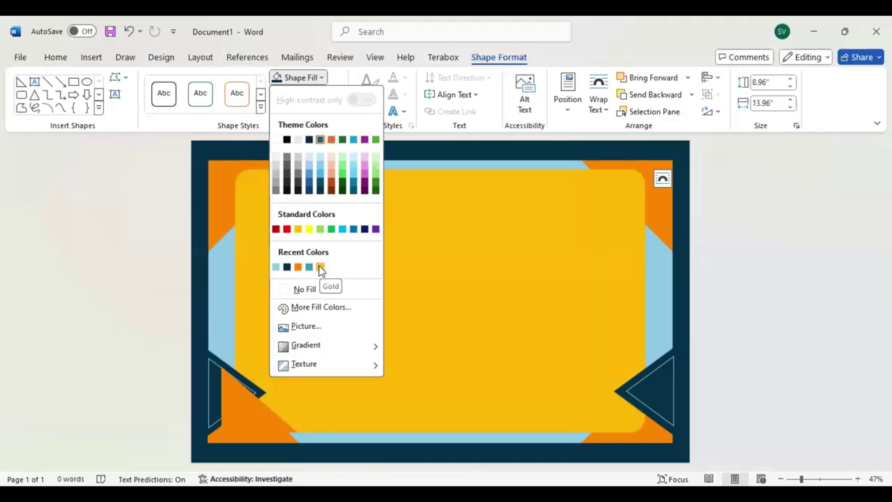
left_click(239, 348)
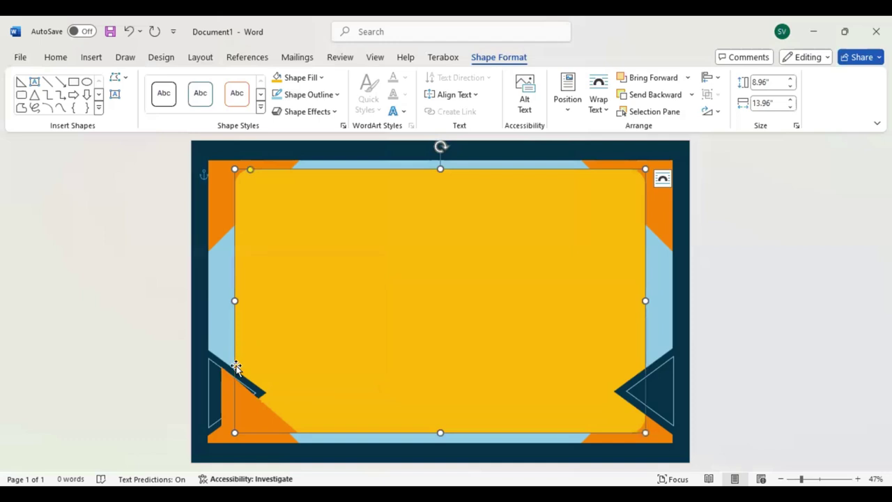
Fill the lower-left triangle teal and send it back behind the navy triangle
left_click(227, 397)
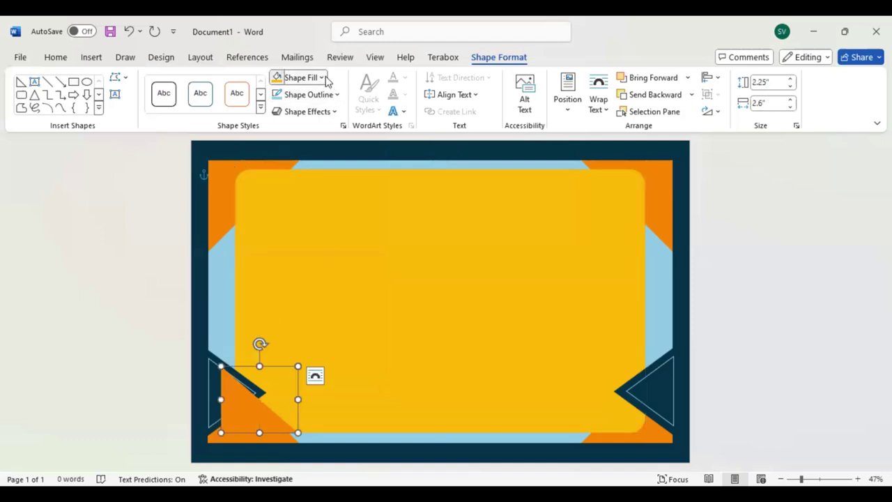
left_click(307, 77)
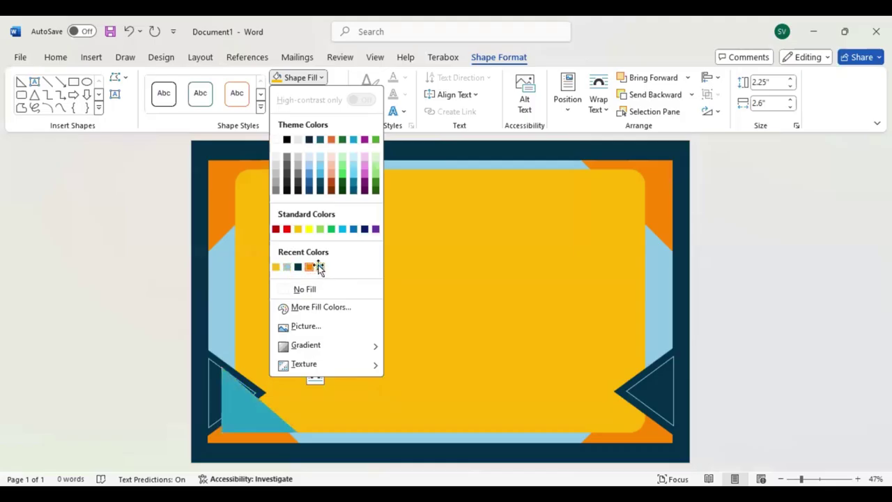
left_click(320, 268)
left_click(655, 95)
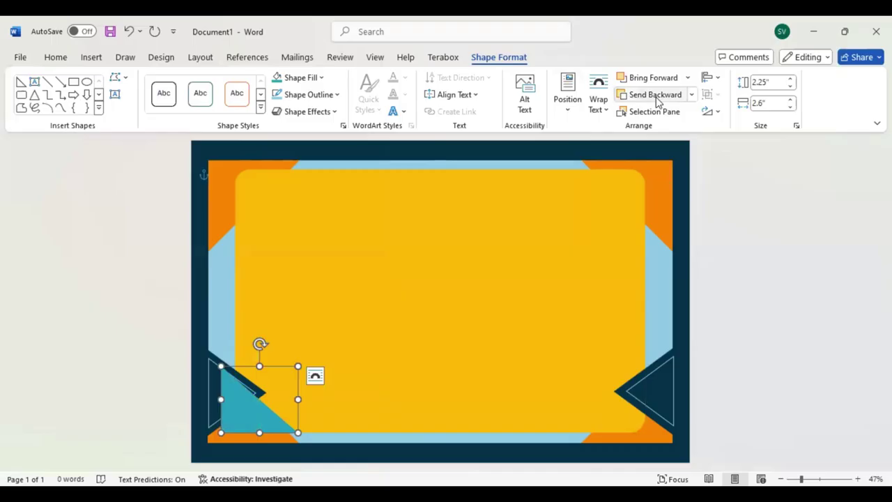
left_click(655, 94)
left_click(655, 95)
left_click(654, 95)
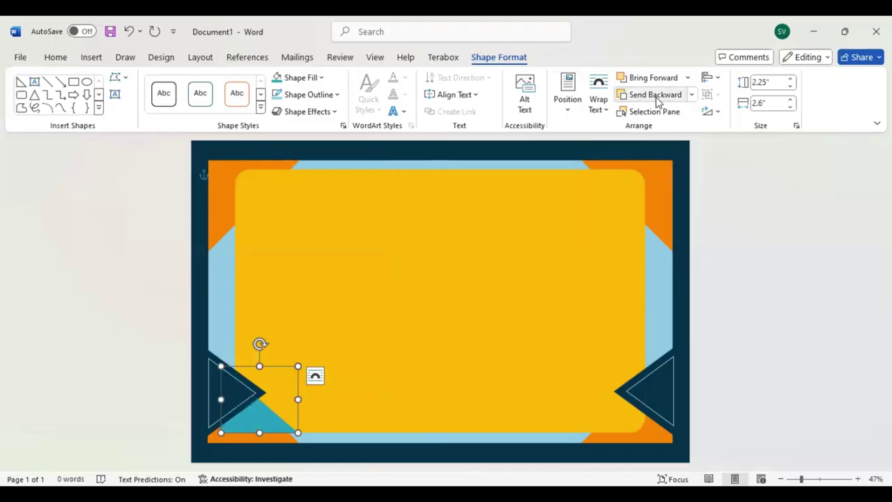
Copy the teal triangle, rotate it to face the lower-right corner, and position it there
left_click(770, 268)
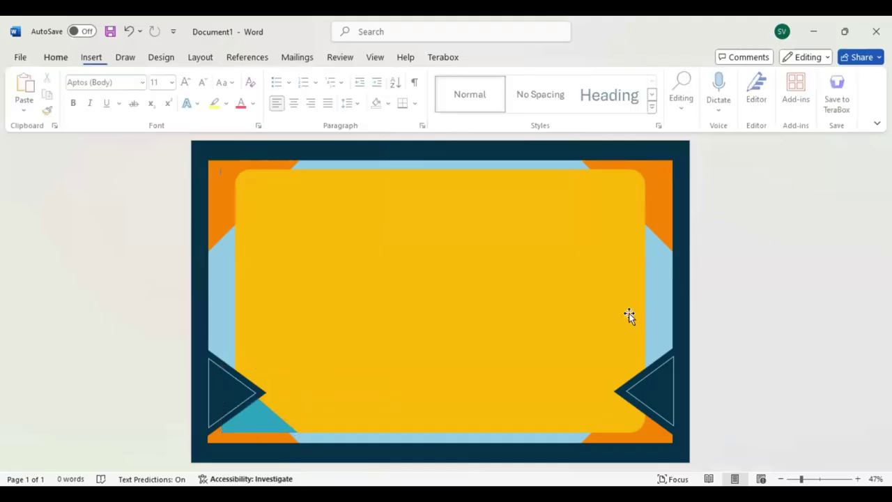
left_click(252, 419)
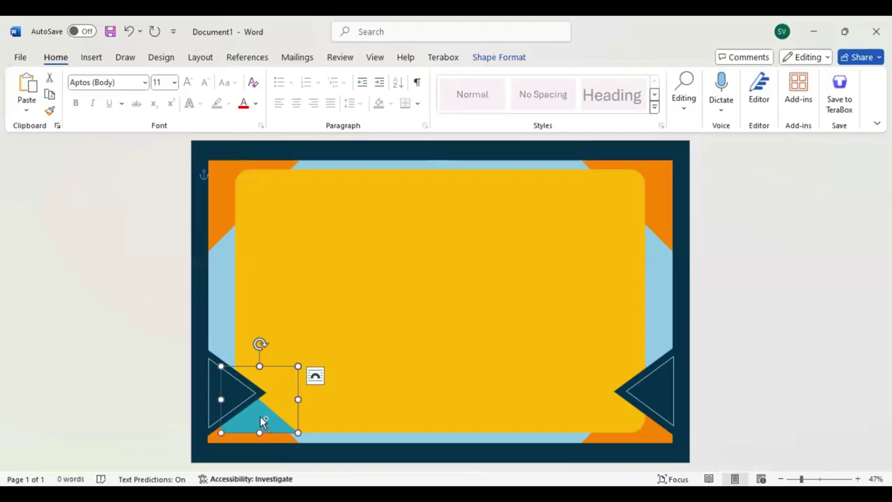
left_click_drag(264, 422, 576, 418)
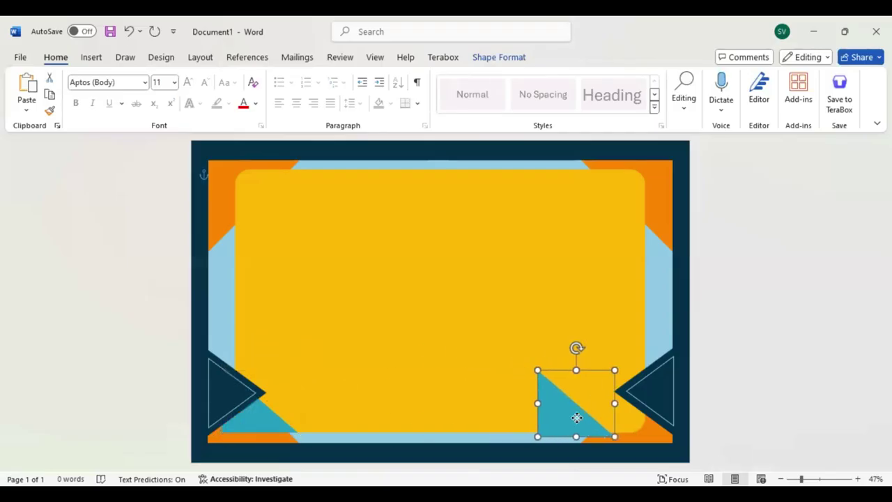
mouse_move(576, 348)
left_mouse_down()
mouse_move(515, 407)
mouse_move(510, 403)
left_mouse_up()
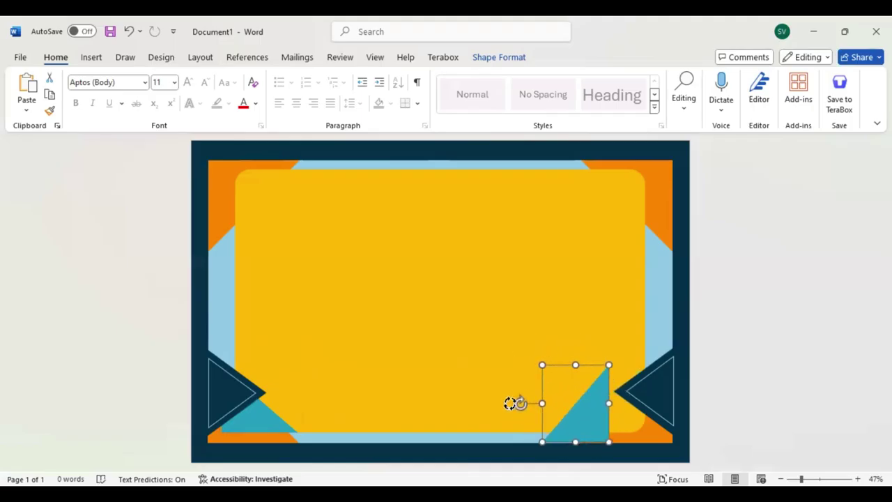
left_click_drag(583, 424, 626, 412)
Undo the last adjustments and send the teal triangle backward behind the dark right triangle
left_click(776, 366)
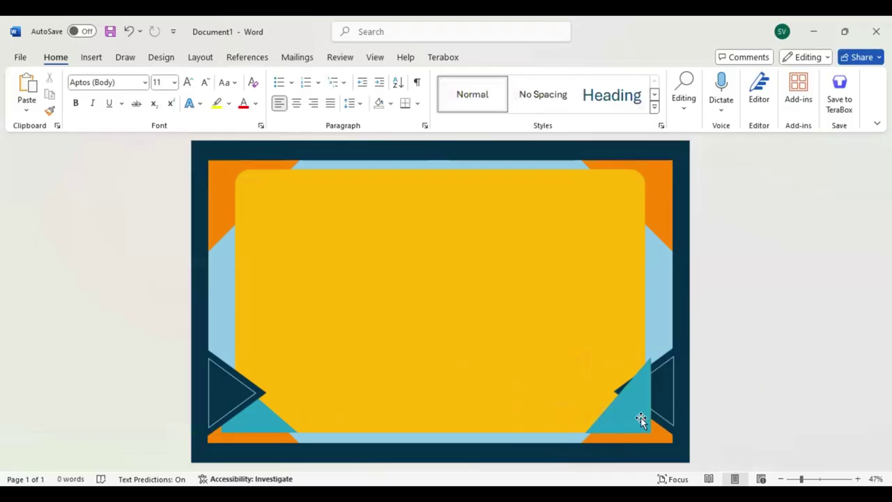
key("ctrl+z")
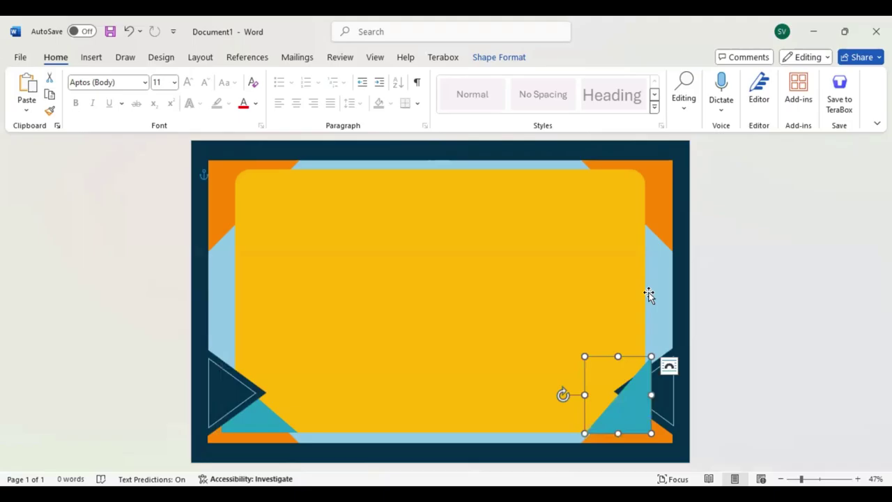
key("ctrl+z")
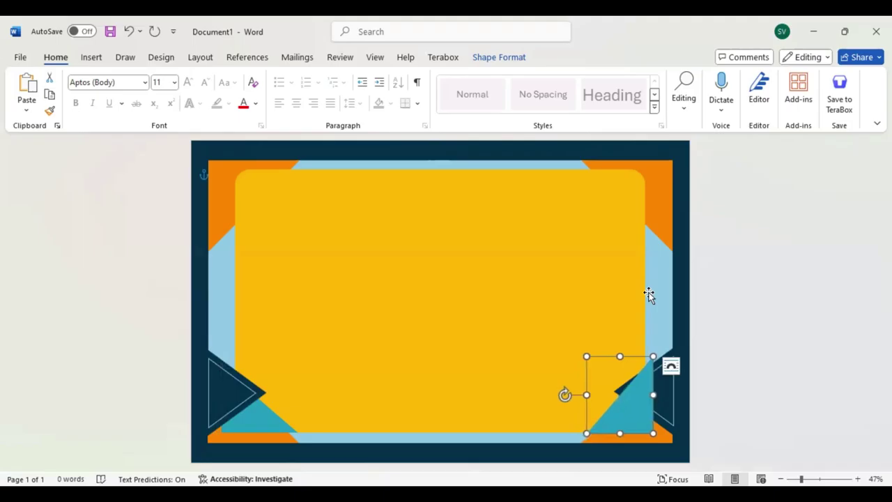
left_click(504, 60)
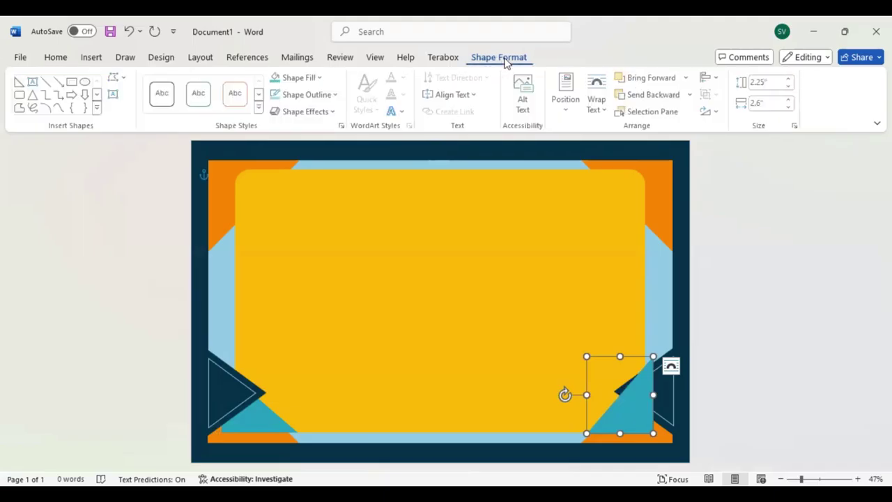
left_click(650, 97)
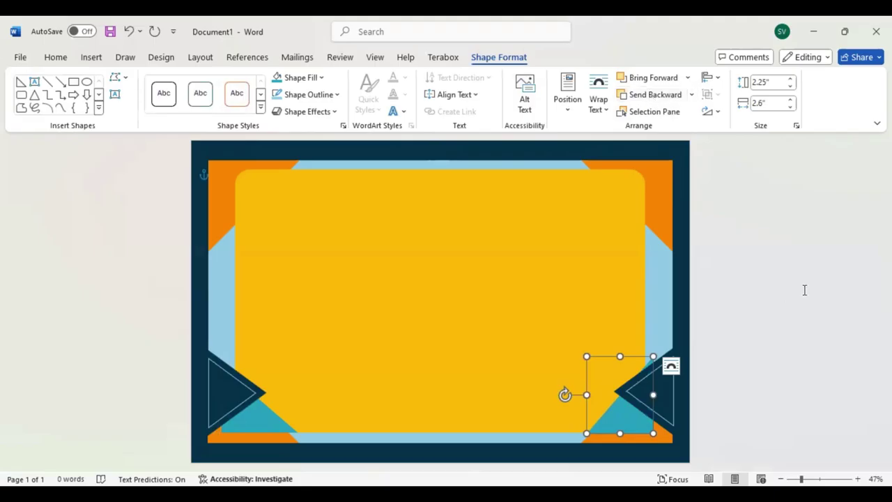
left_click(732, 326)
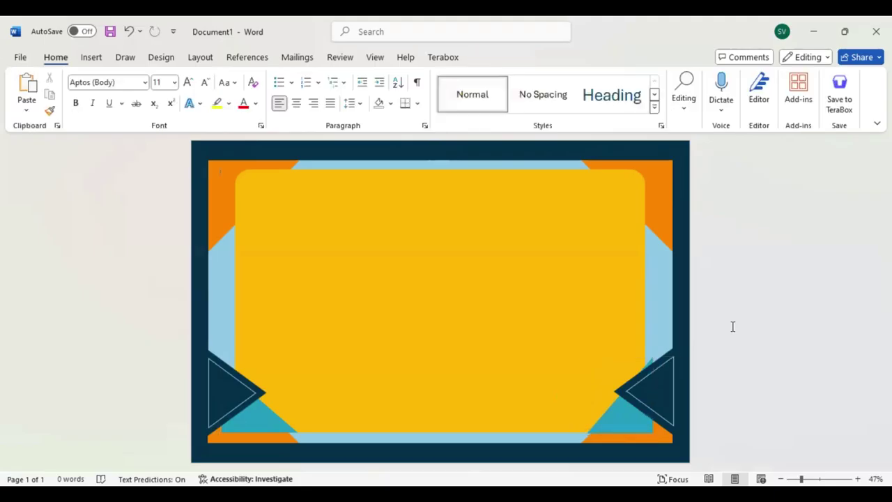
Enlarge and reposition the dark lower-right triangle so it fits along the card's right edge
left_click(622, 367)
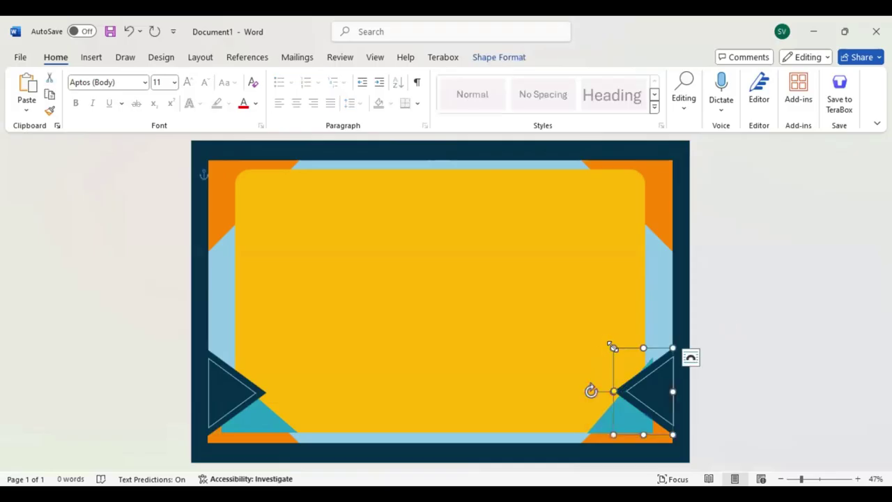
left_click_drag(612, 347, 604, 340)
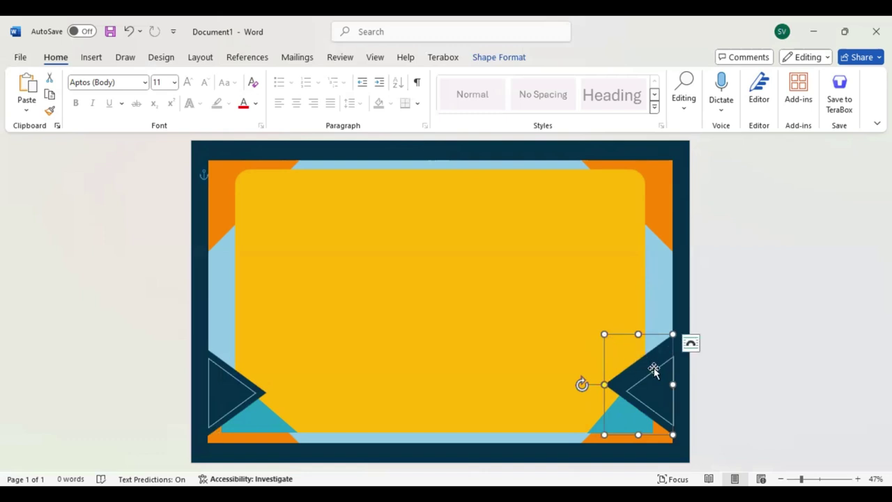
left_click_drag(638, 369, 636, 377)
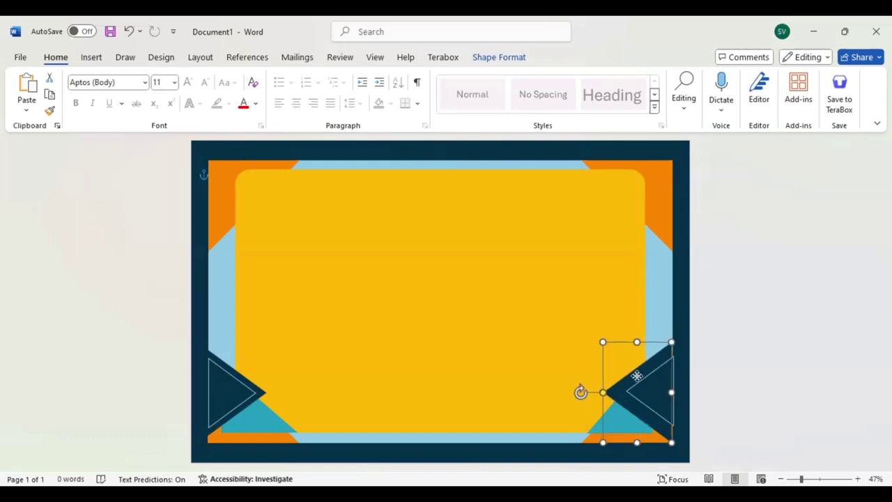
left_click_drag(603, 342, 594, 331)
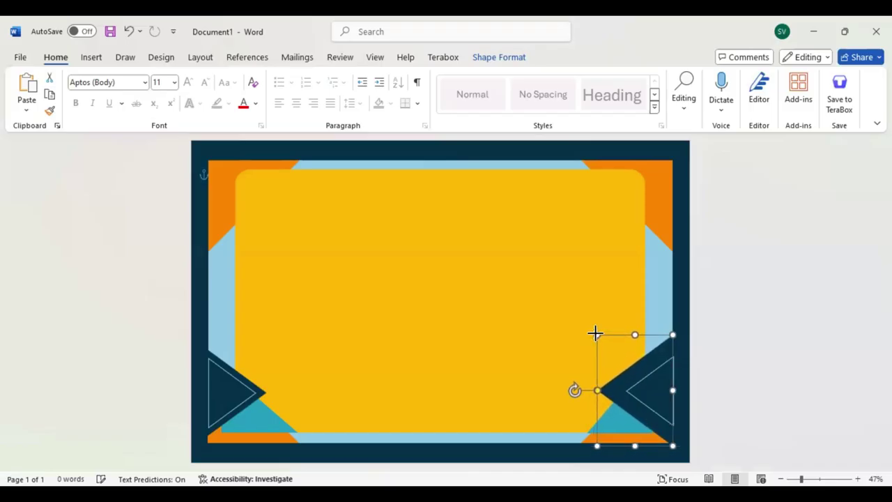
key("Down")
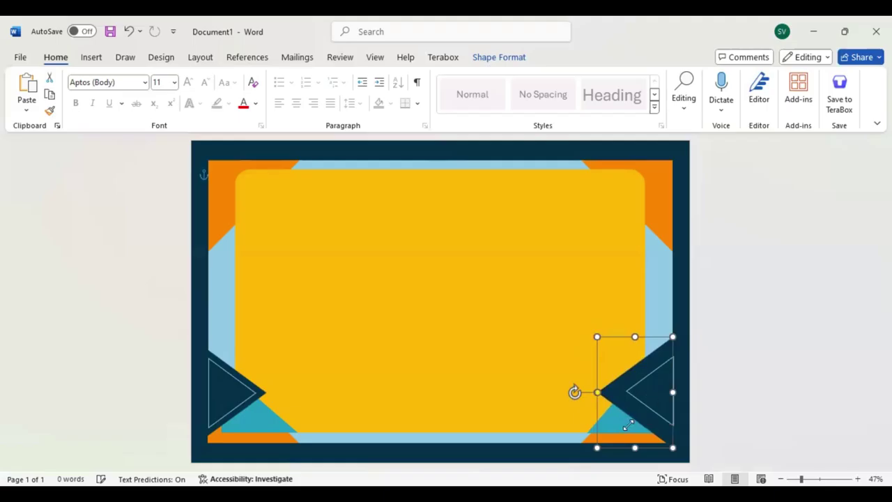
key("ctrl+z")
key("ctrl+z")
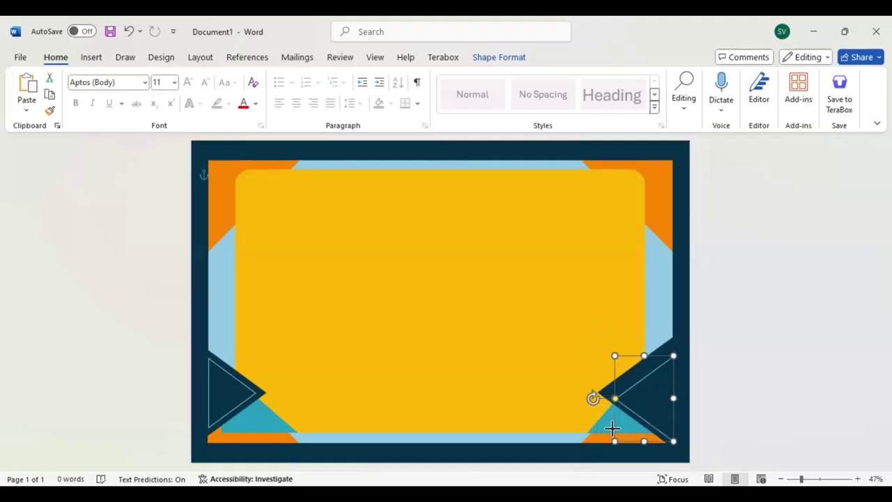
key("ctrl+z")
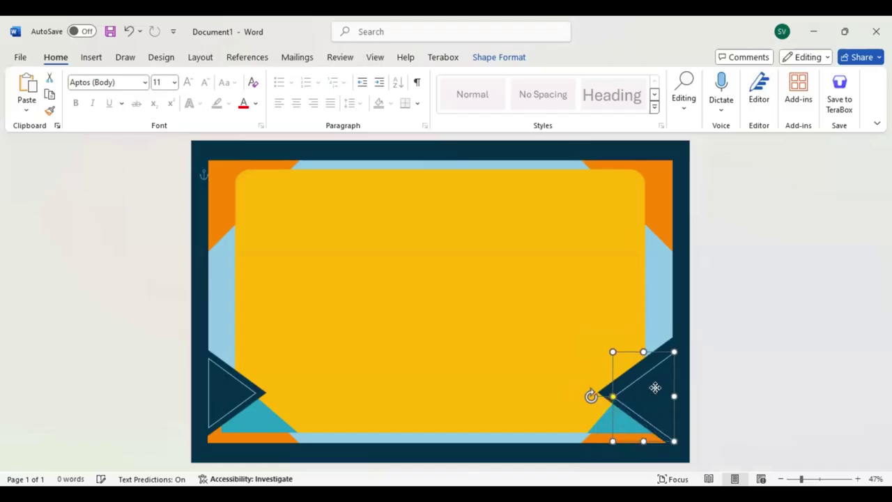
left_click_drag(655, 391, 654, 387)
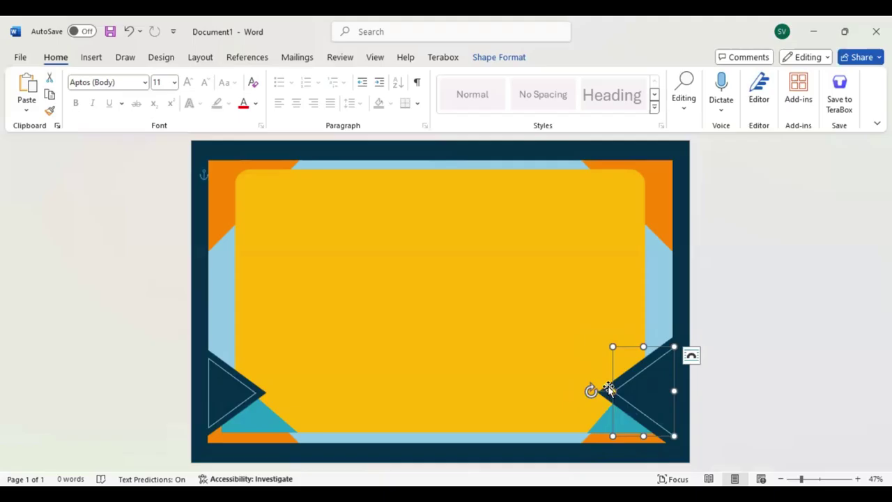
left_click_drag(611, 391, 298, 341)
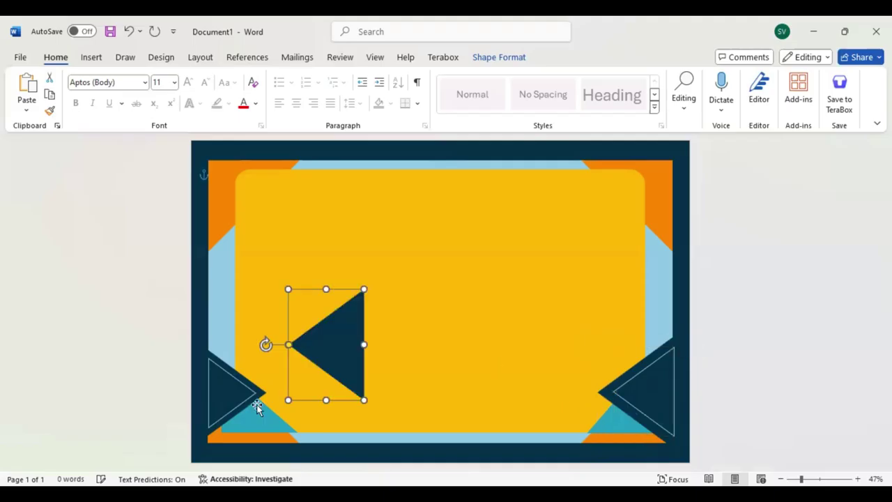
Undo the flip, settle the dark triangle against the left edge, and send it backward
left_click(218, 387)
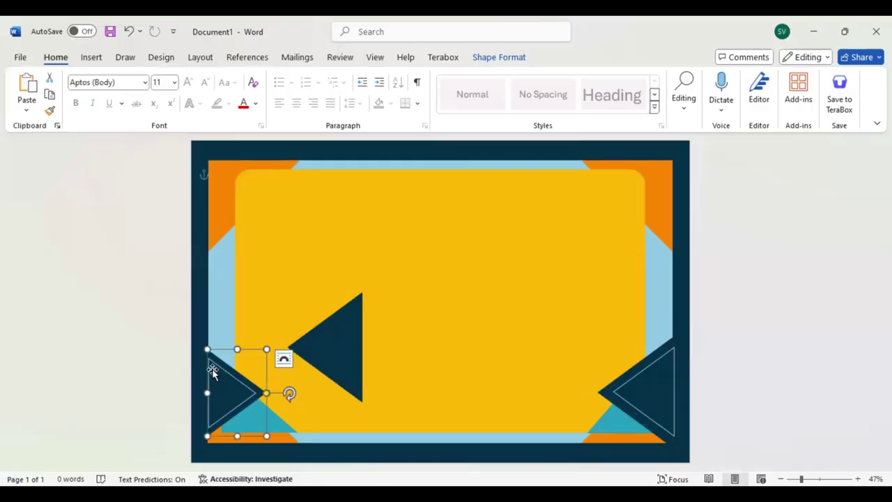
left_click(319, 342)
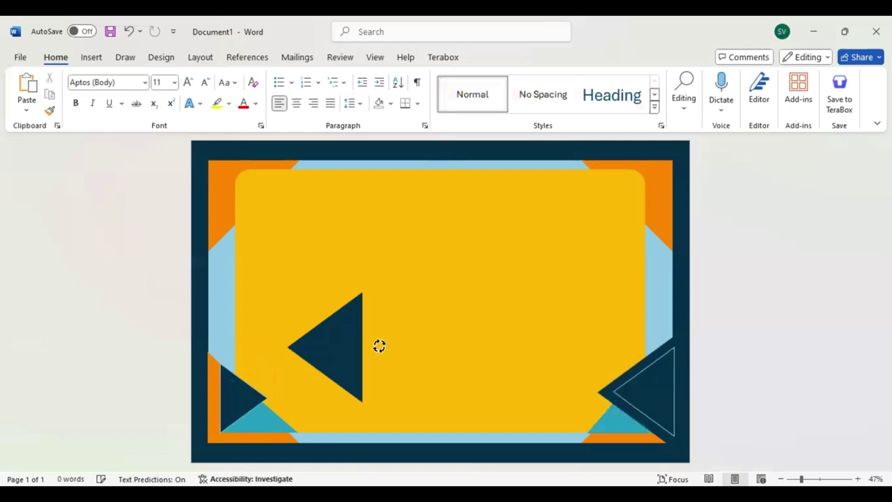
key("ctrl+z")
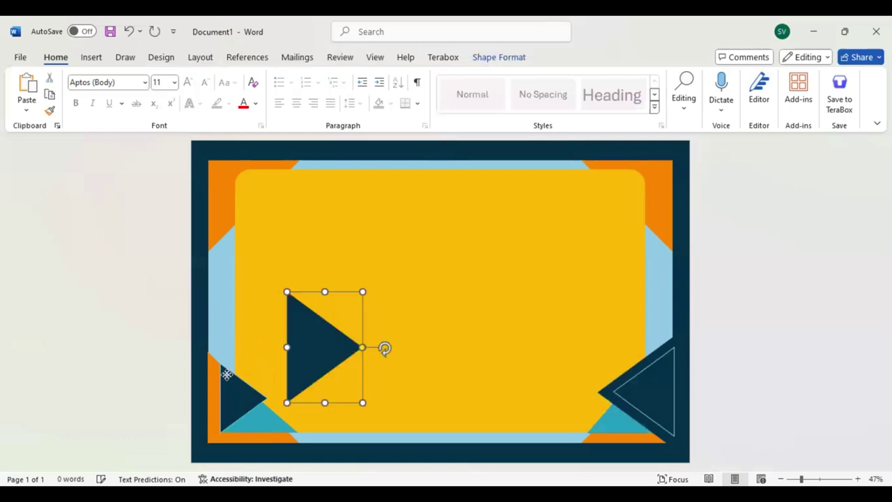
left_click_drag(226, 375, 228, 386)
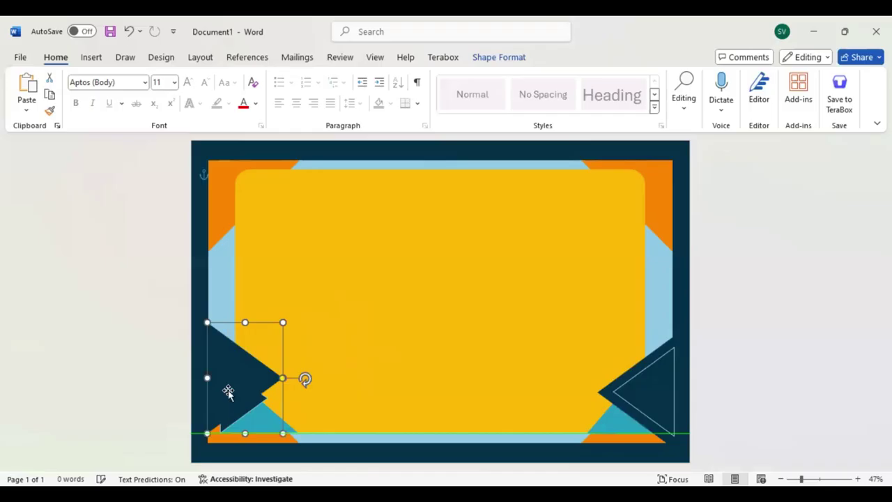
left_click_drag(228, 387, 229, 392)
key("Down")
key("Down")
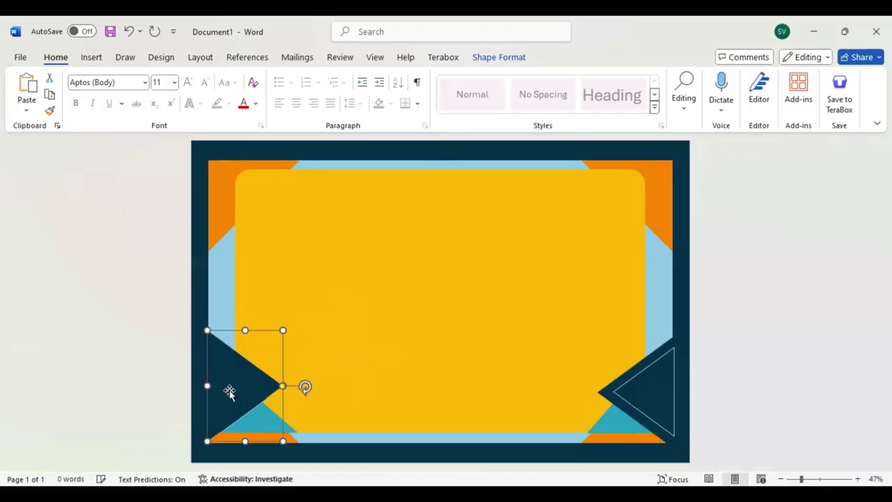
key("Down")
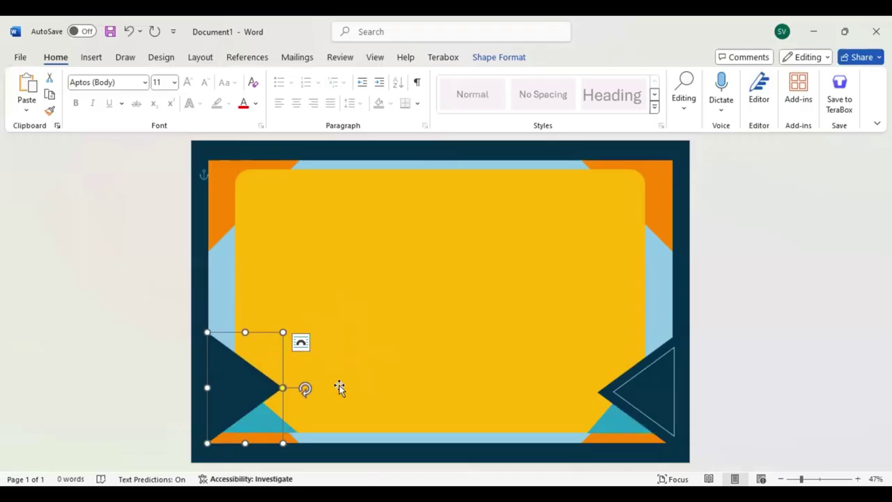
key("ctrl+Down")
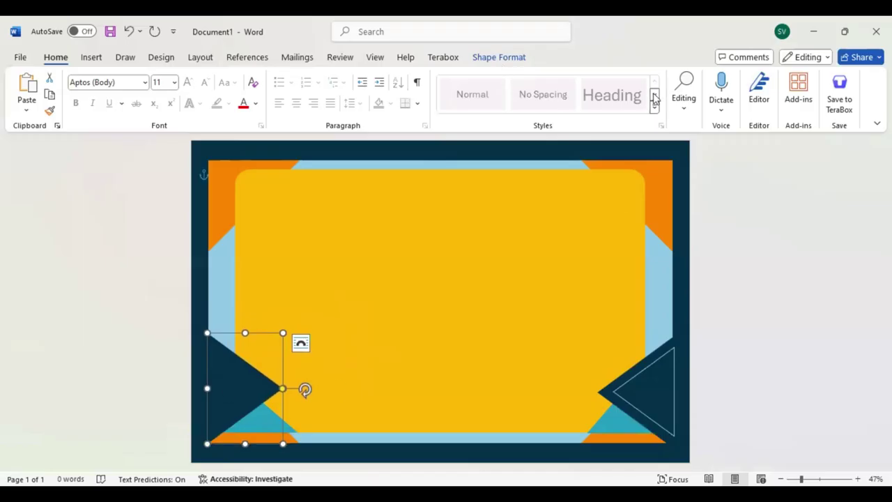
scroll(655, 99, "down", 11)
left_click(655, 96)
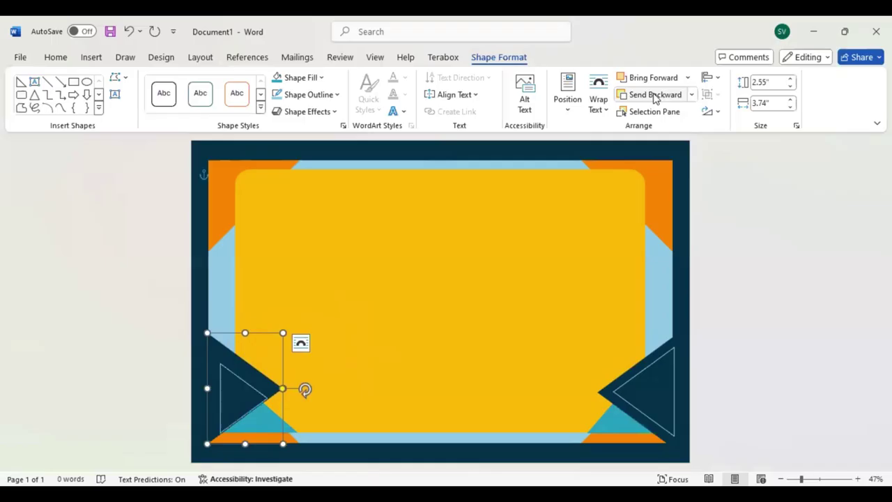
Enlarge the inner white outline triangle and align it with the left page edge
left_click(235, 383)
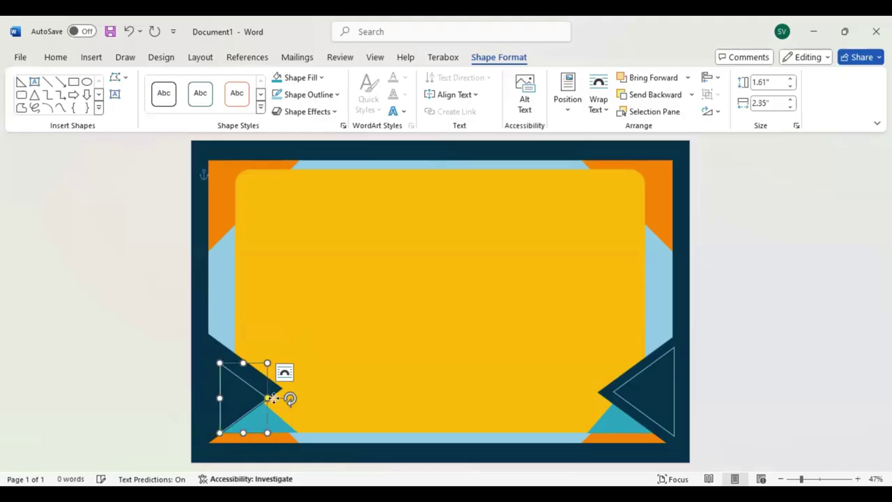
left_click_drag(242, 378, 227, 385)
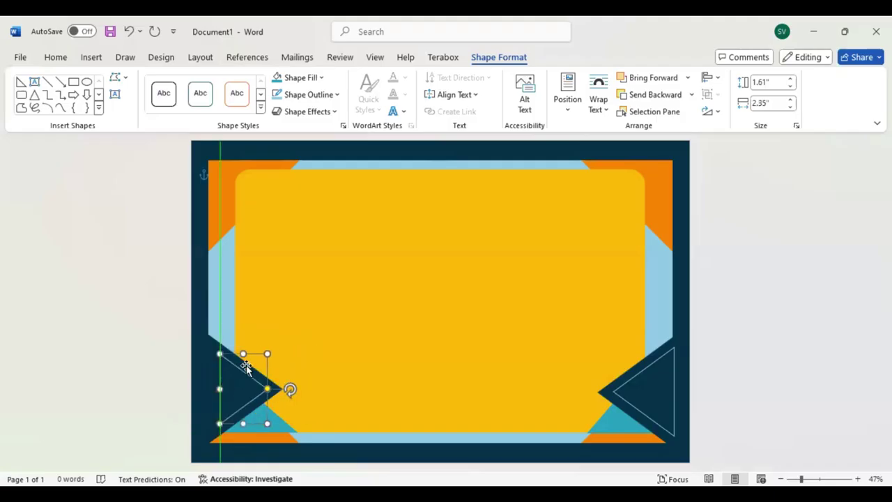
left_click_drag(267, 353, 283, 331)
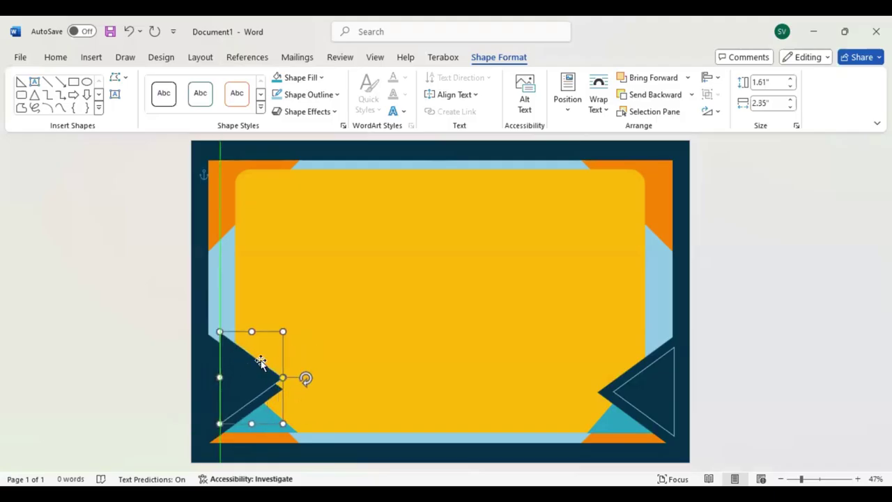
left_click_drag(230, 379, 234, 384)
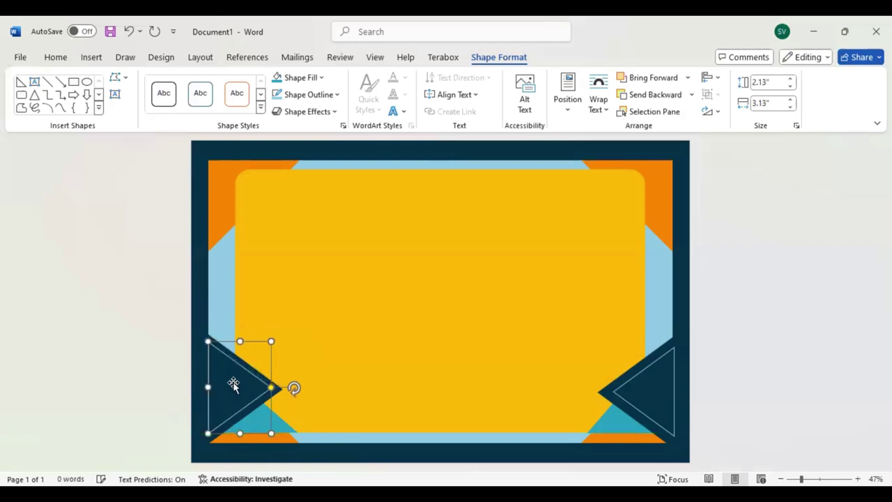
left_click_drag(295, 387, 296, 387)
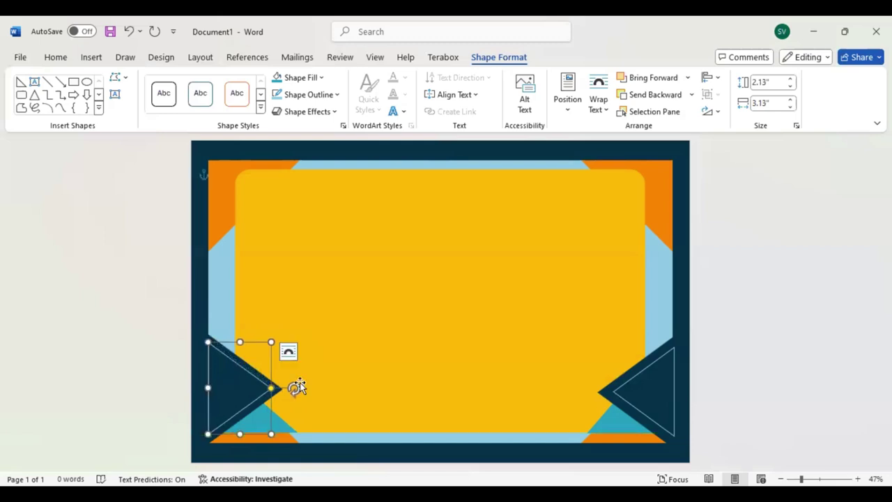
left_click(462, 307)
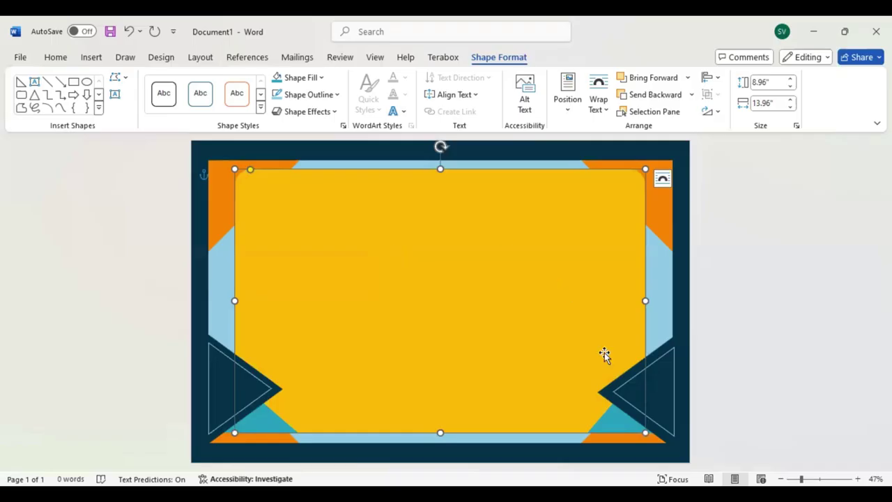
Shift the gold rounded panel slightly and give it a thicker outline
mouse_move(645, 425)
left_mouse_down()
mouse_move(650, 430)
mouse_move(634, 410)
left_mouse_up()
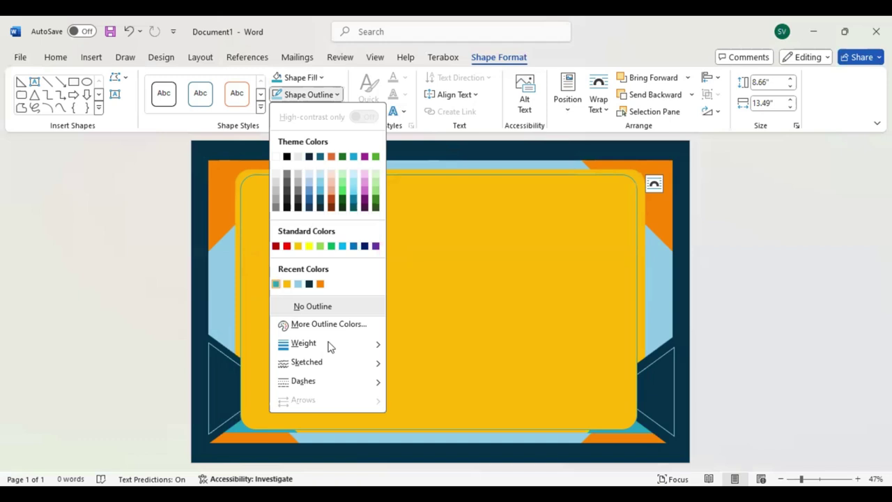
mouse_move(303, 343)
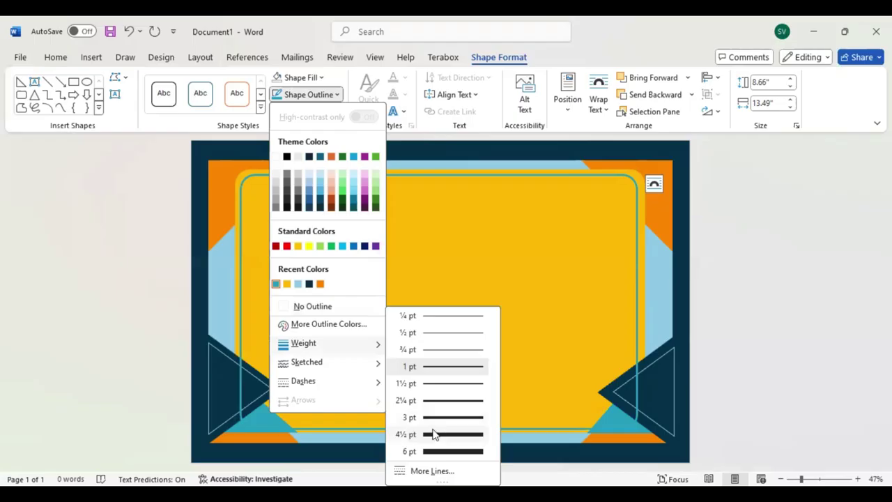
left_click(450, 395)
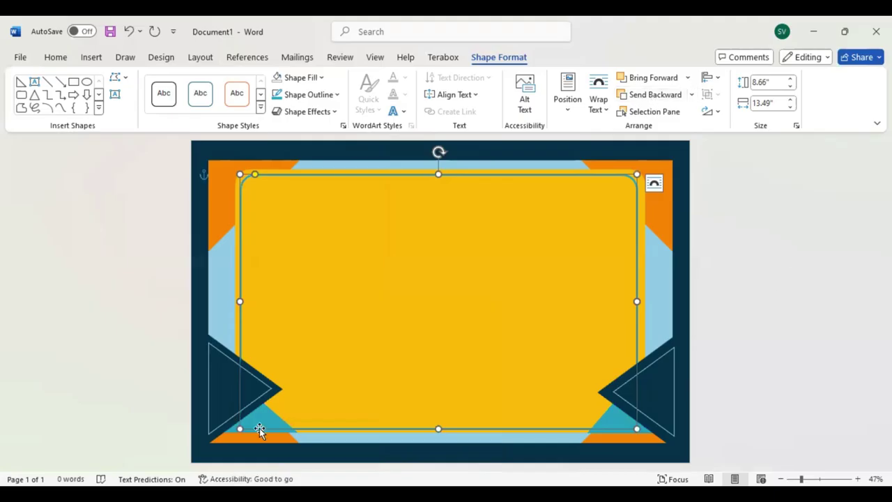
left_click(187, 197)
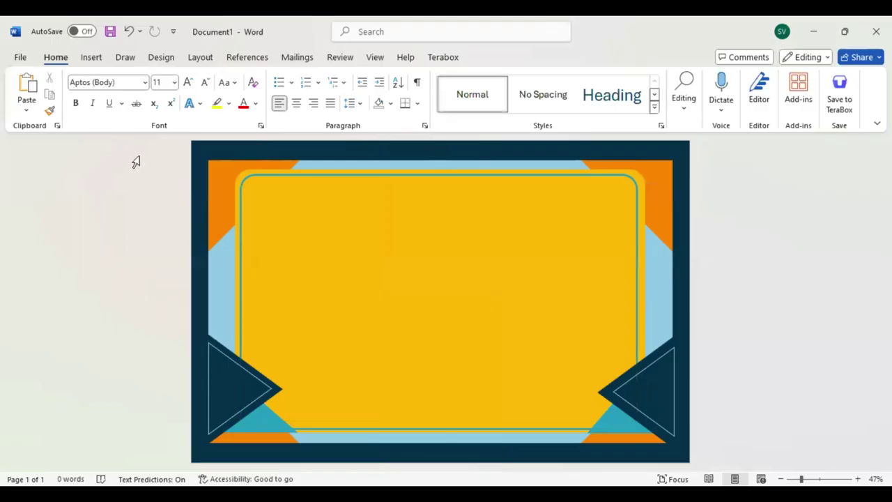
Draw a text box near the panel's top holding 'Certificate' and remove its outline
left_click(91, 57)
left_click(194, 78)
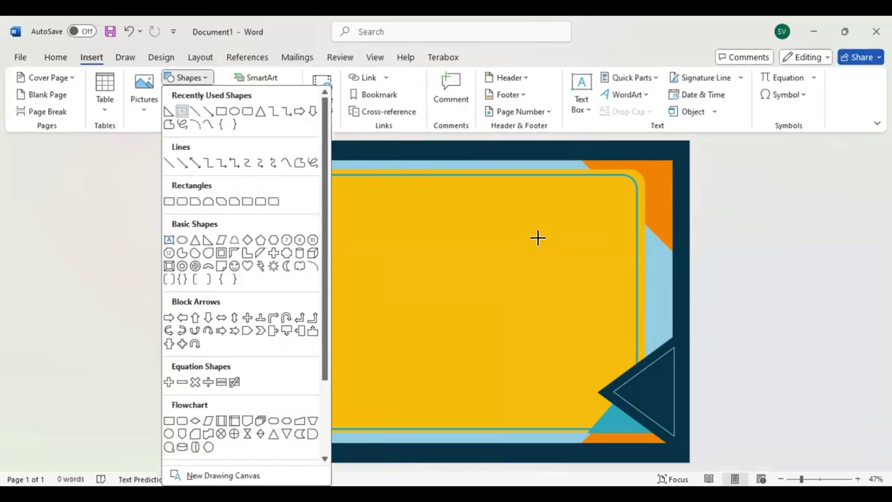
left_click_drag(538, 238, 279, 193)
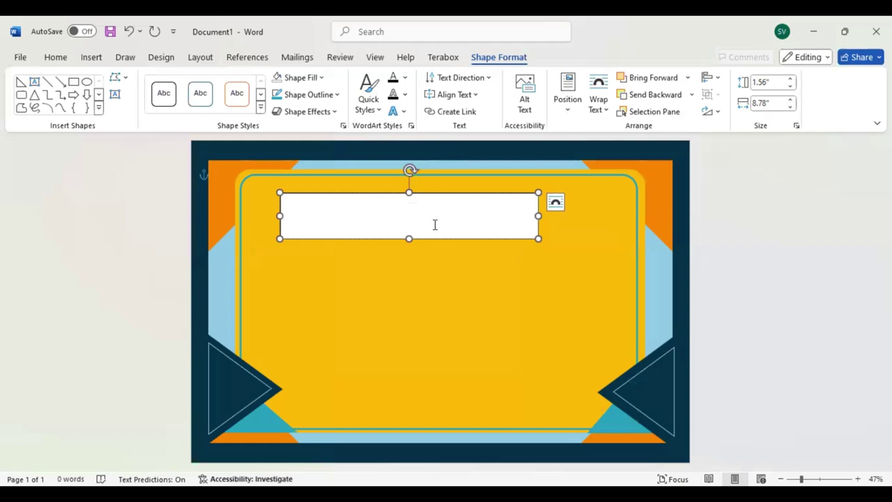
type("Certif")
type("icate")
left_click(270, 202)
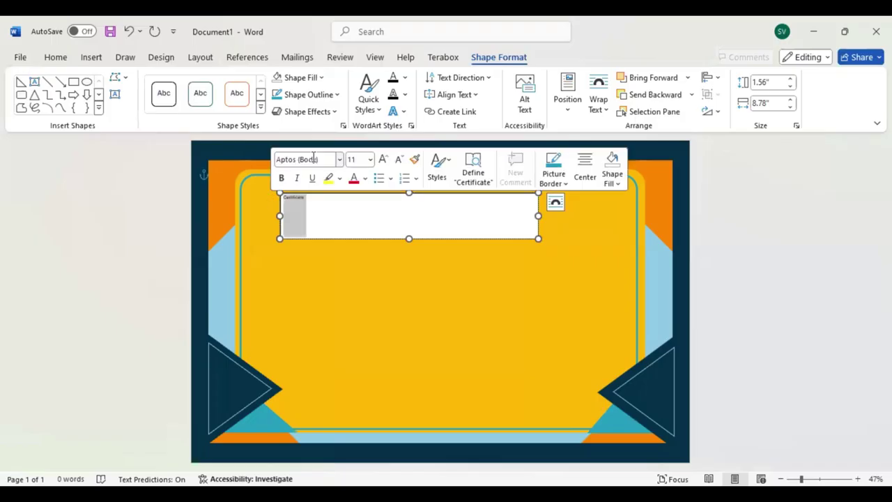
left_click(337, 95)
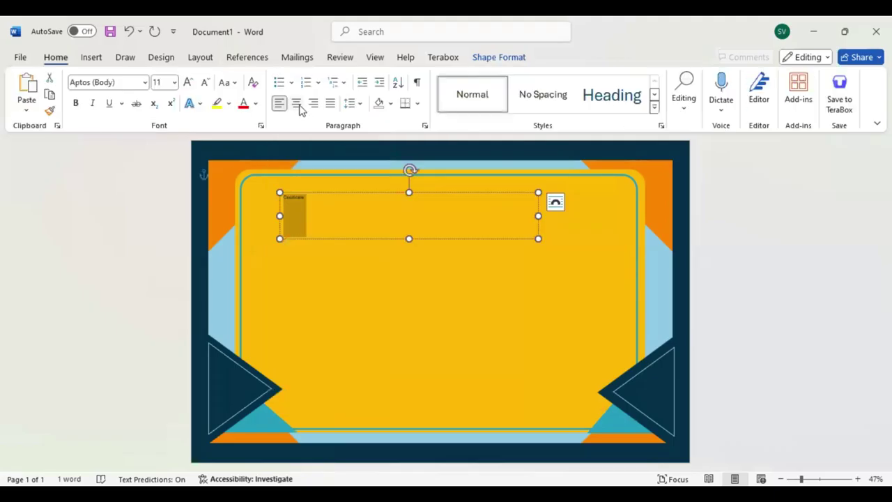
Centre the Certificate heading and set it to 72 pt Arial Black
left_click(297, 104)
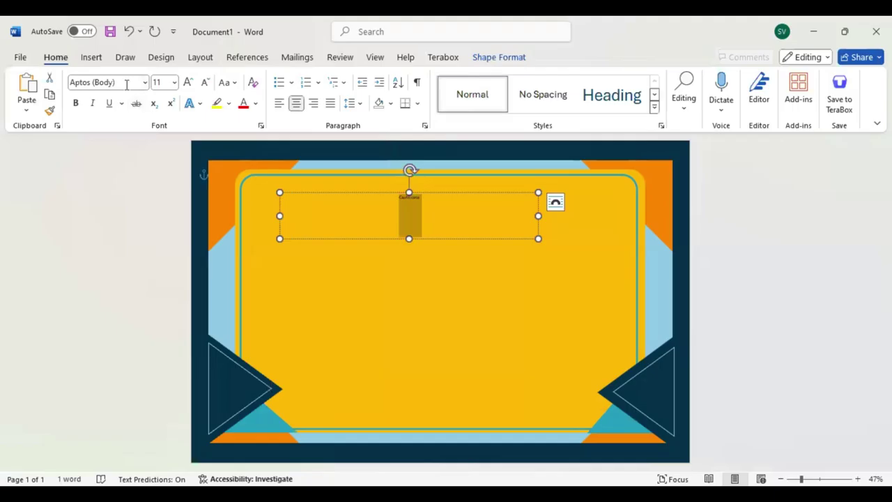
left_click(125, 82)
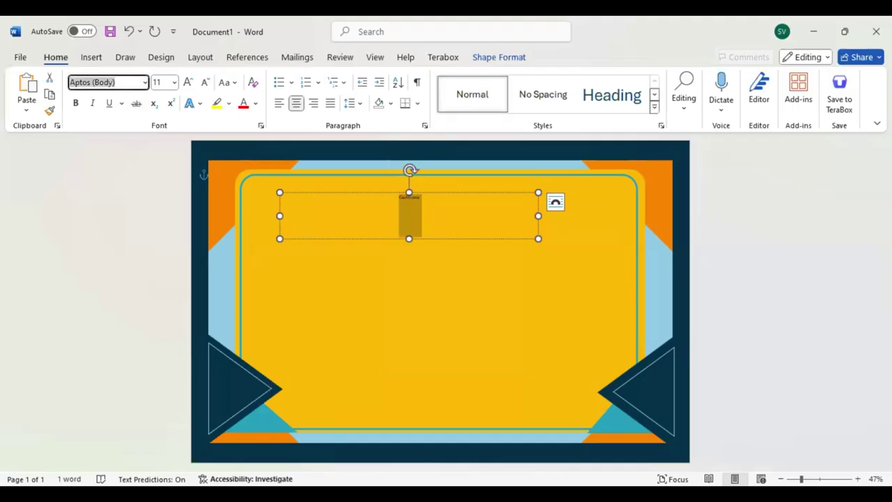
key("Up")
type("A")
key("Return")
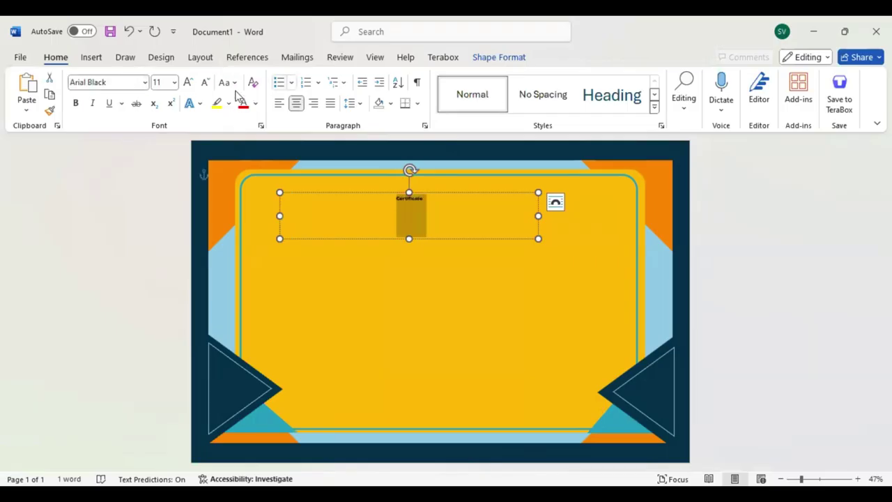
left_click(188, 82)
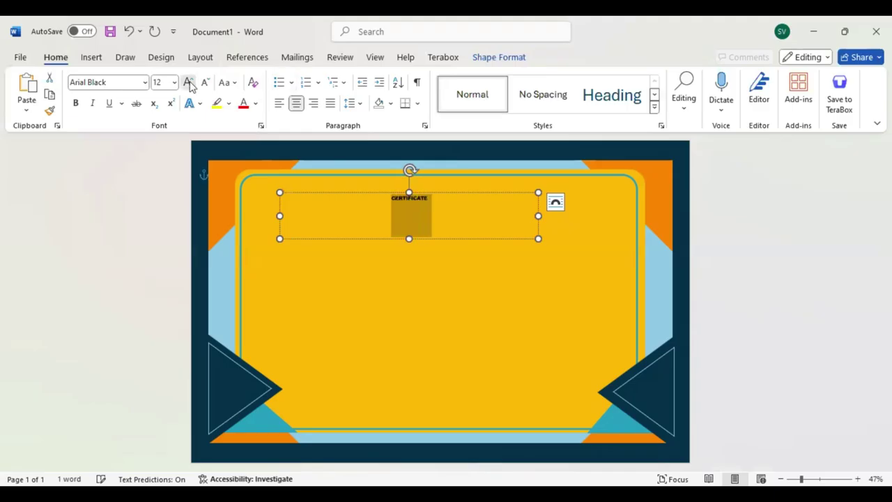
left_click(188, 82)
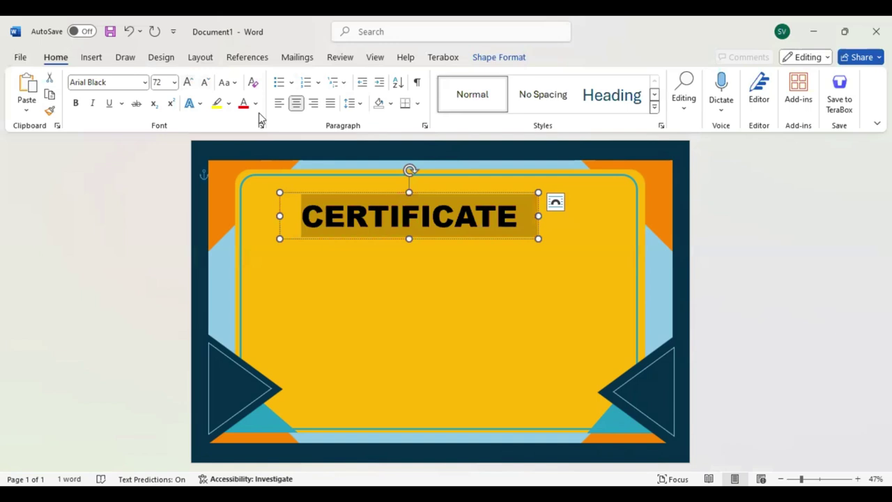
key("Escape")
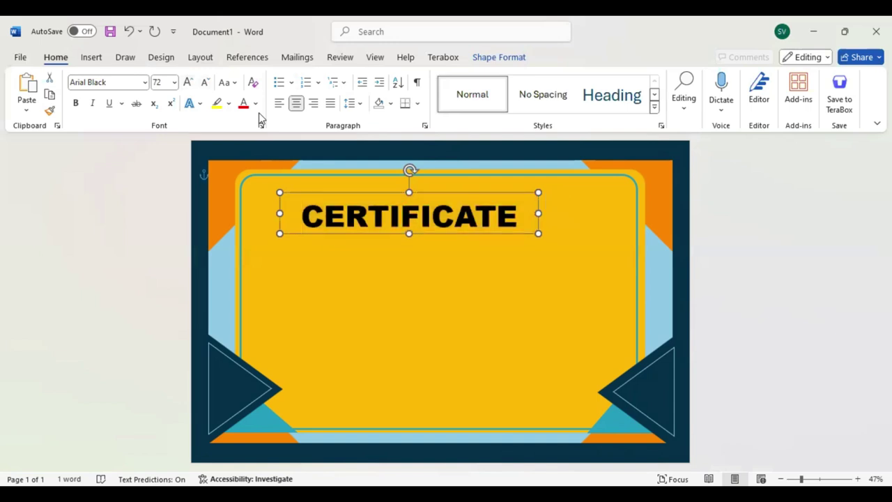
Nudge the heading box to centre and up, colour it navy, and duplicate it below
key("Right")
key("Right")
key("Right")
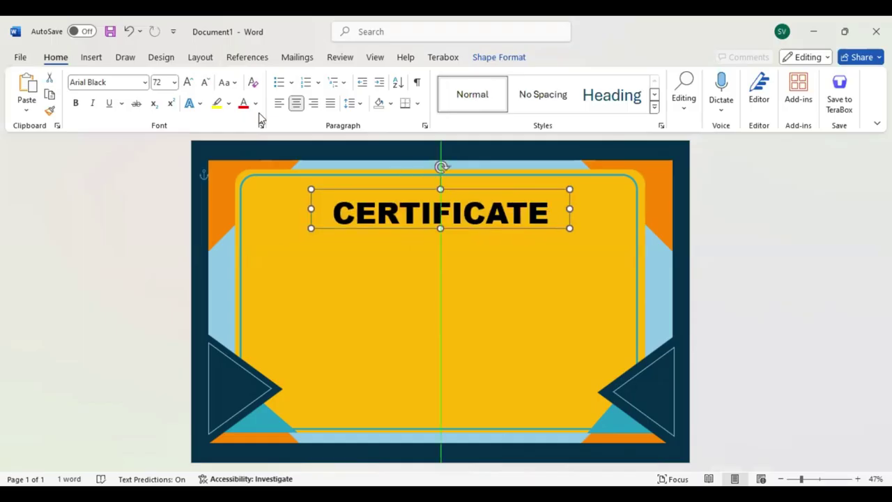
key("Up")
key("Up")
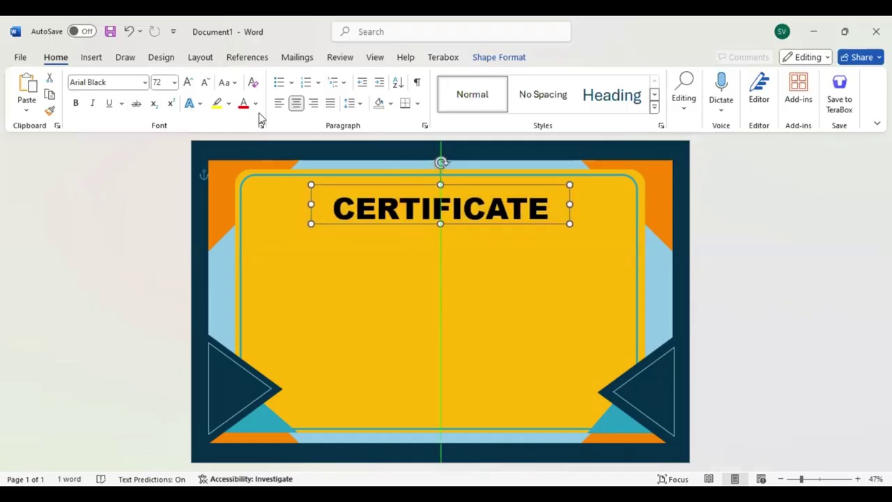
key("Up")
key("Up")
key("Up")
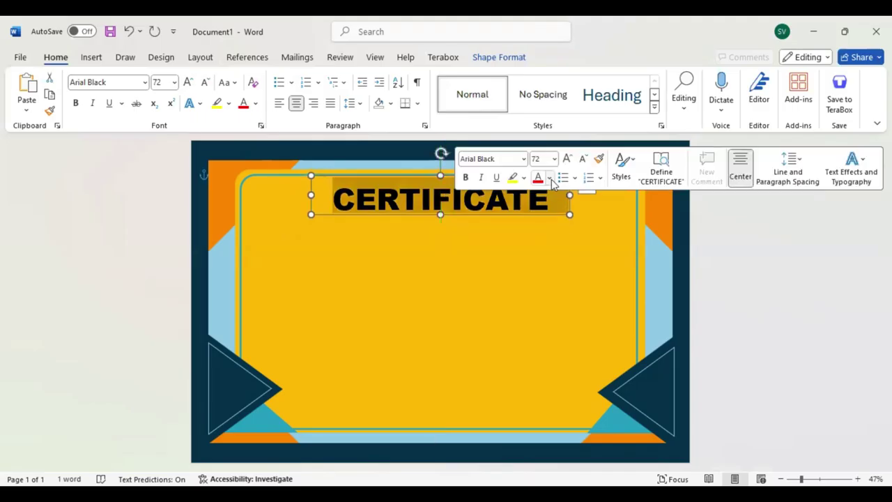
left_click(549, 178)
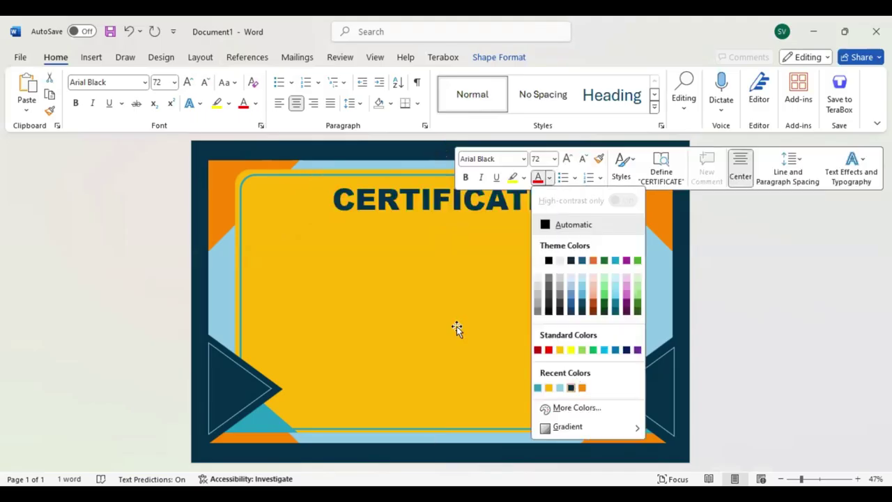
key("Escape")
key("Escape")
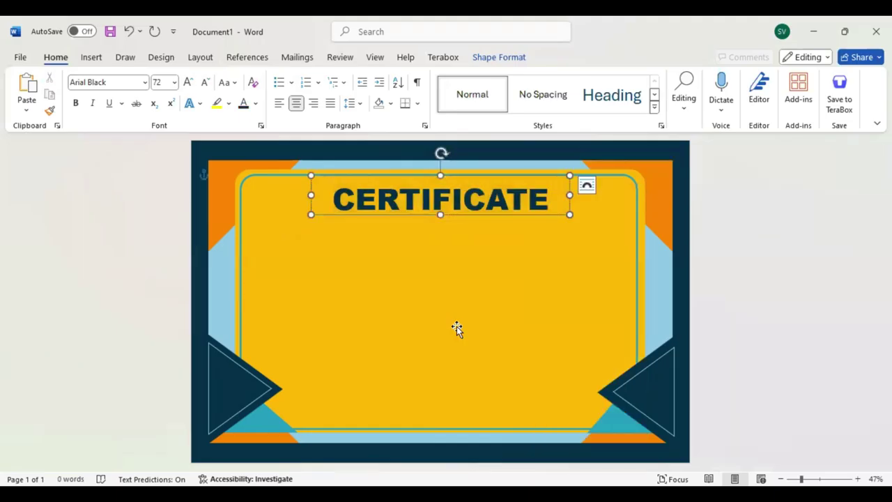
left_click_drag(415, 214, 418, 243)
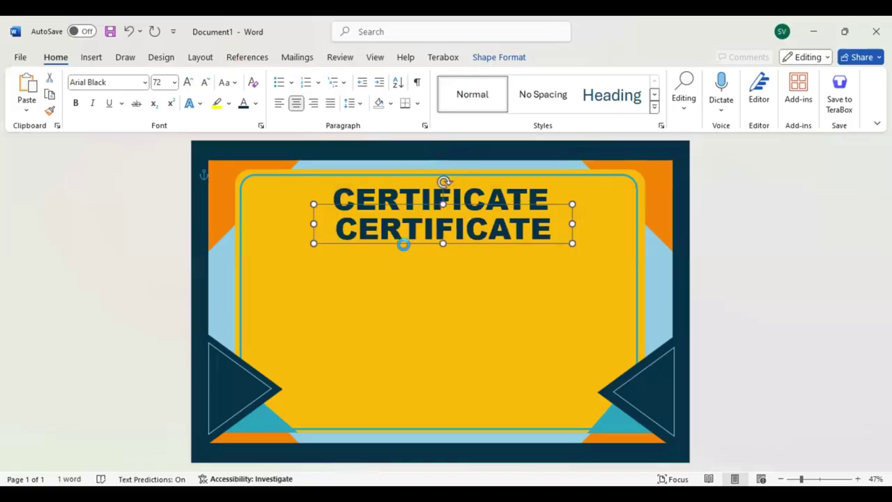
Replace the copy's text with 'Of Leadership' in 28 pt Arial
double_click(403, 243)
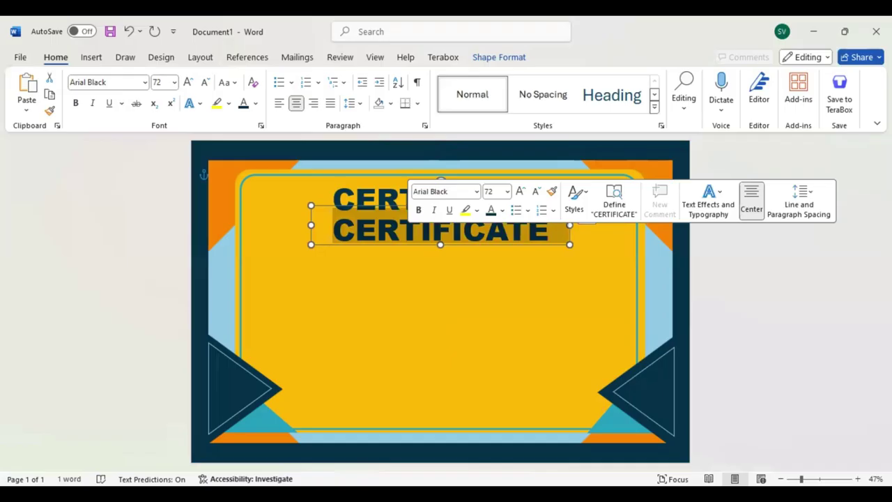
type("Of Leadership")
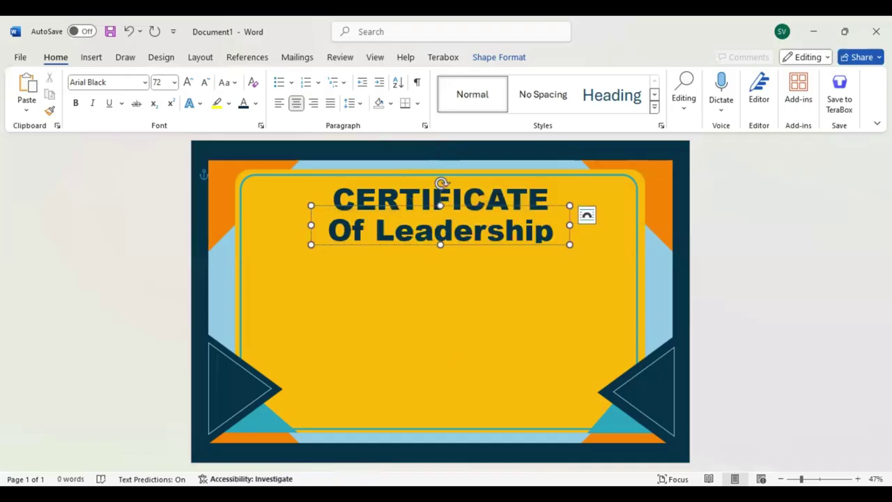
key("ctrl+a")
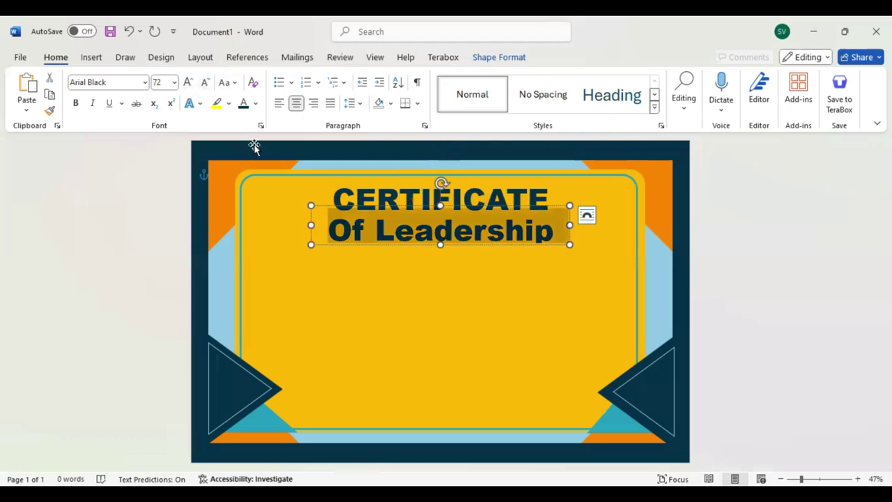
left_click(207, 82)
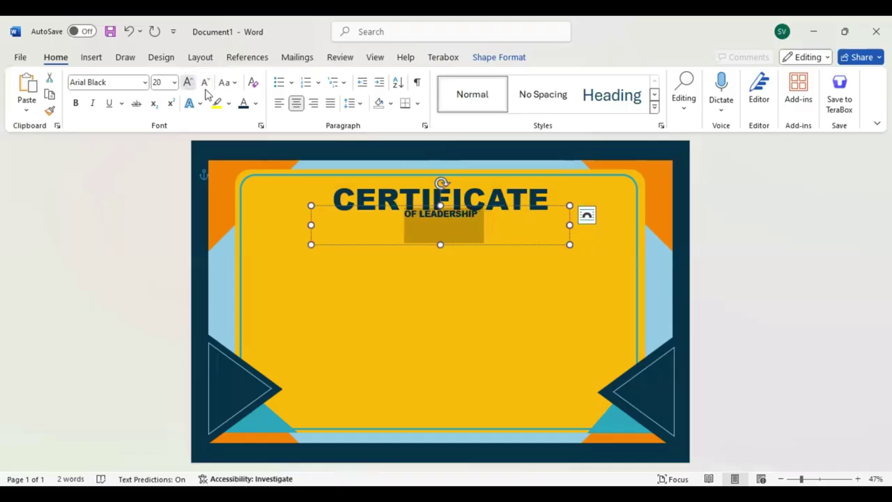
left_click(187, 82)
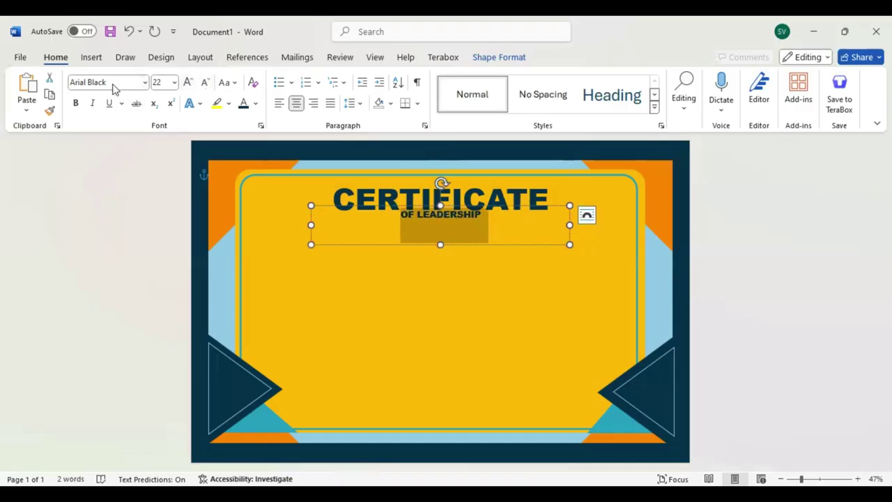
left_click(113, 85)
type("Arial")
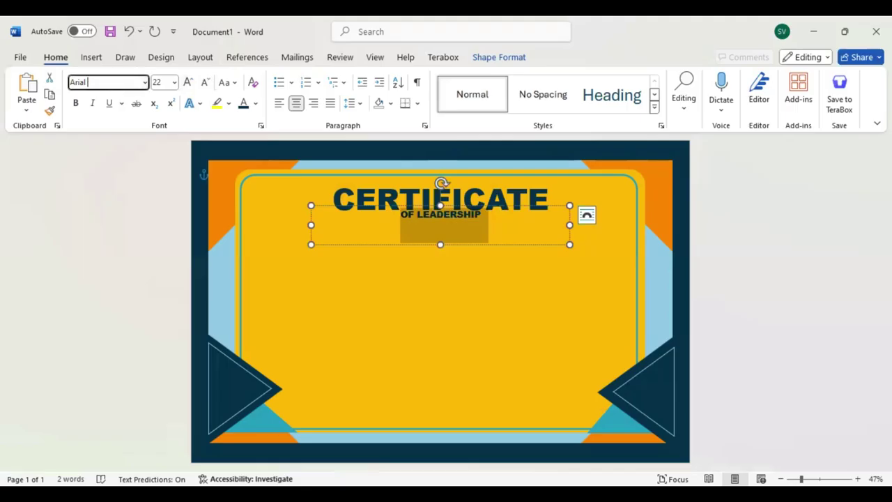
key("Return")
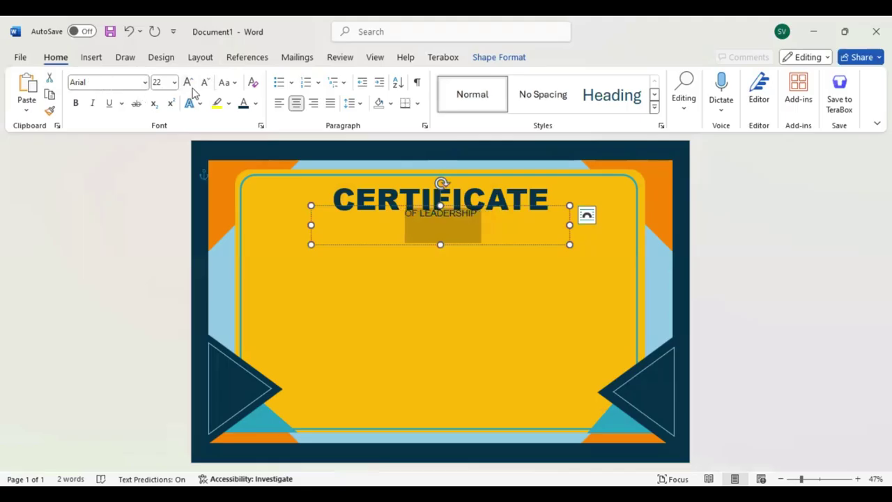
left_click(189, 83)
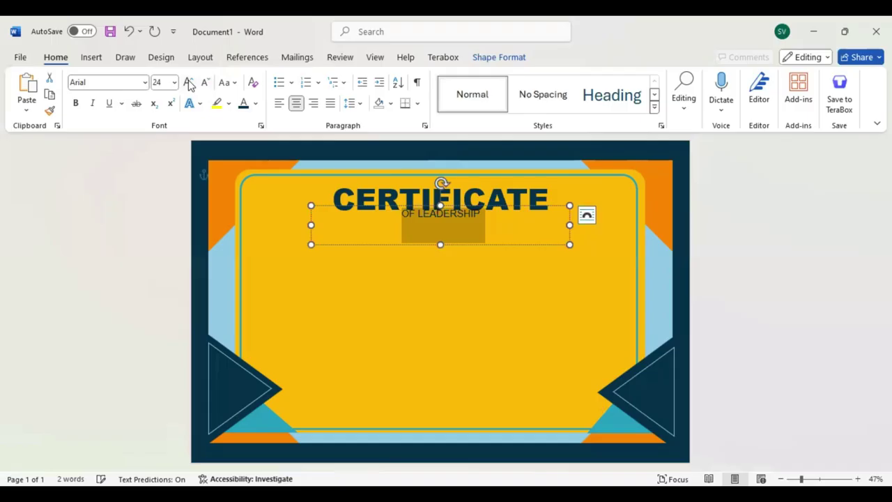
double_click(189, 83)
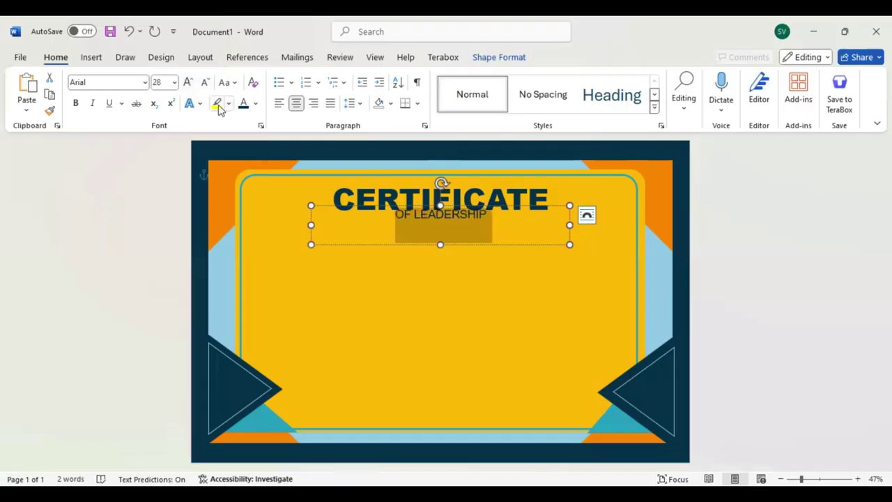
Expand the subtitle's character spacing by 7 pt, fit its box, and centre it under the heading
left_click(261, 127)
left_click(368, 107)
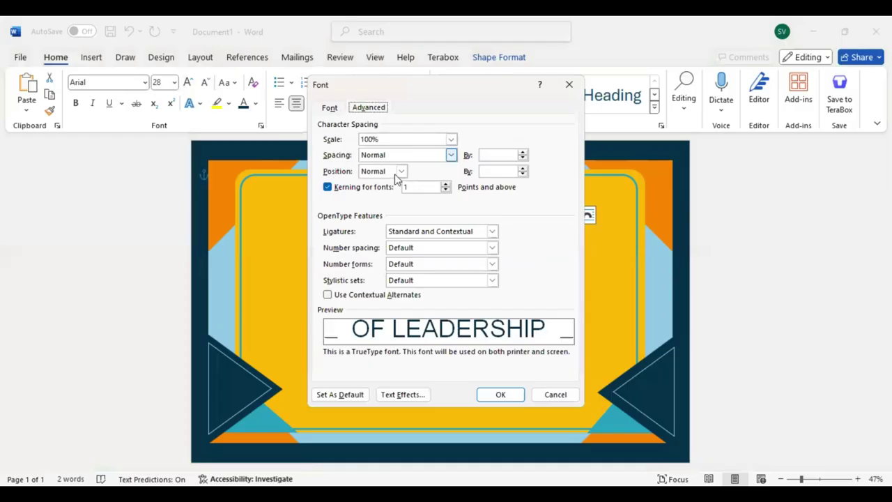
key("Down")
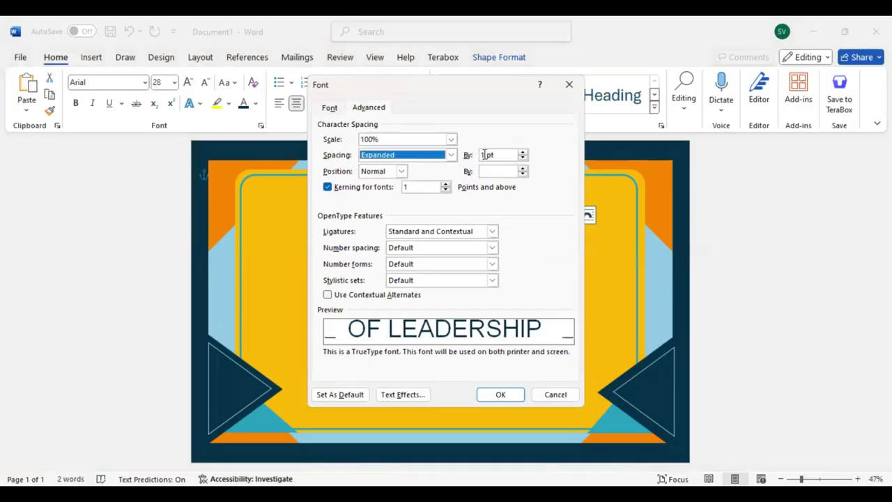
left_click(482, 155)
type("7")
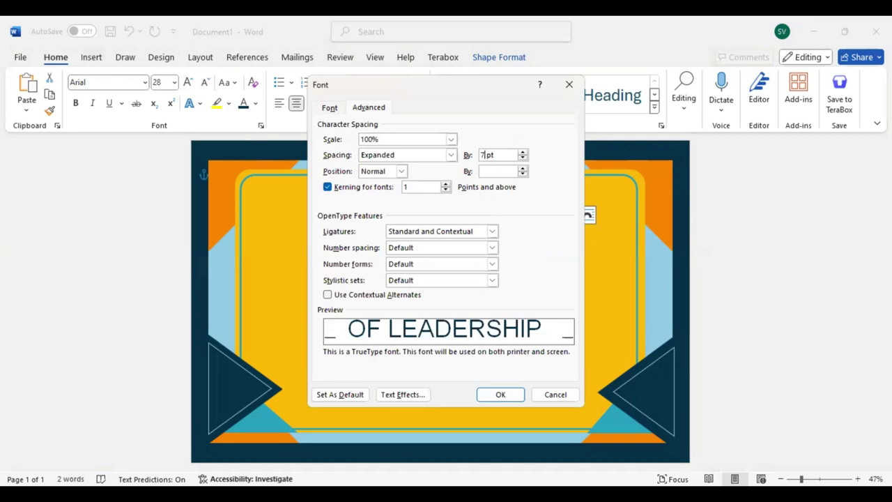
key("Return")
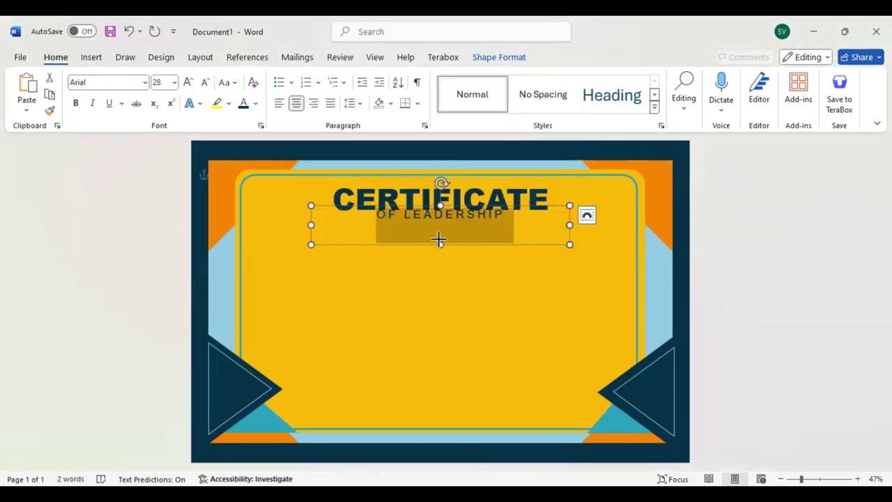
double_click(311, 223)
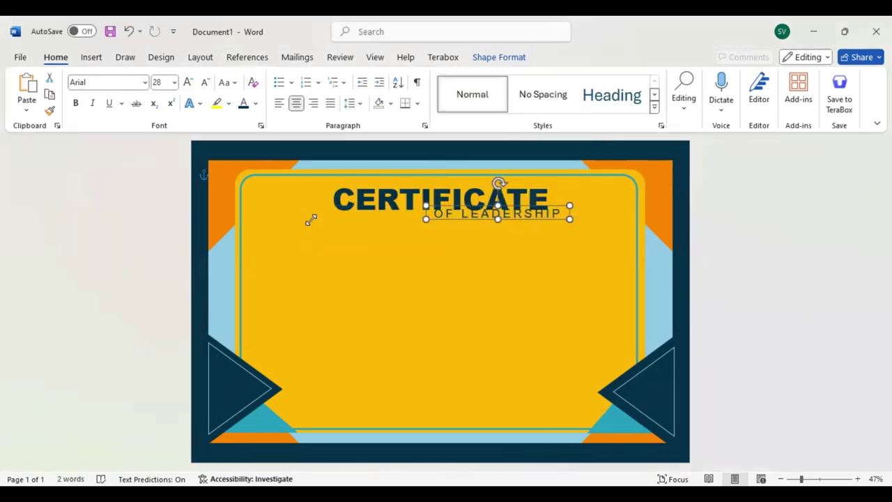
left_click_drag(498, 183, 441, 188)
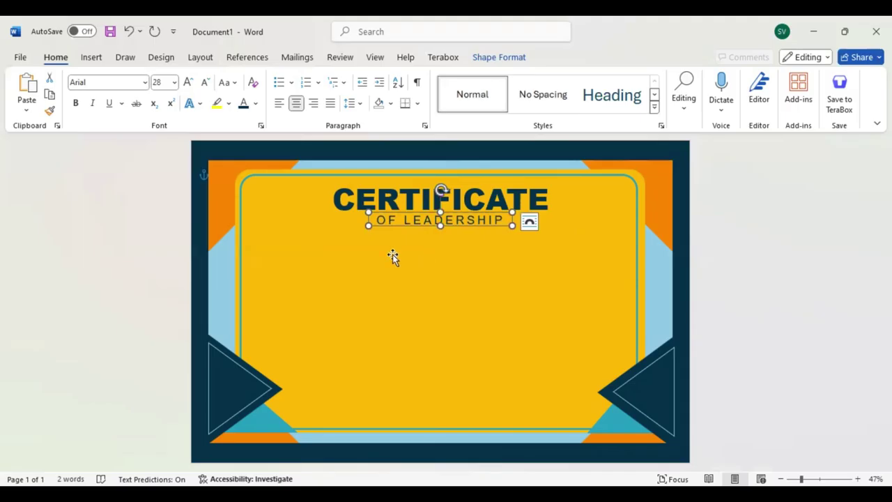
left_click(426, 271)
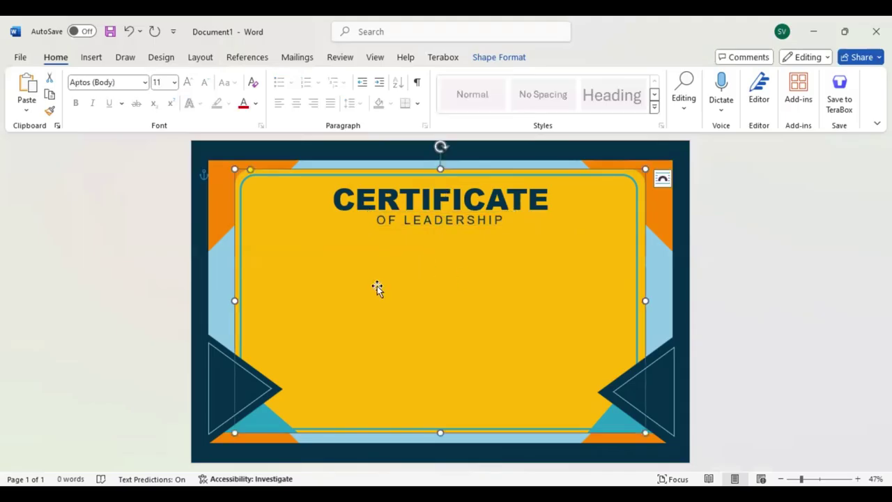
Duplicate the subtitle box below it and type 'This Certificate is Proudly Given To'
left_click(464, 228)
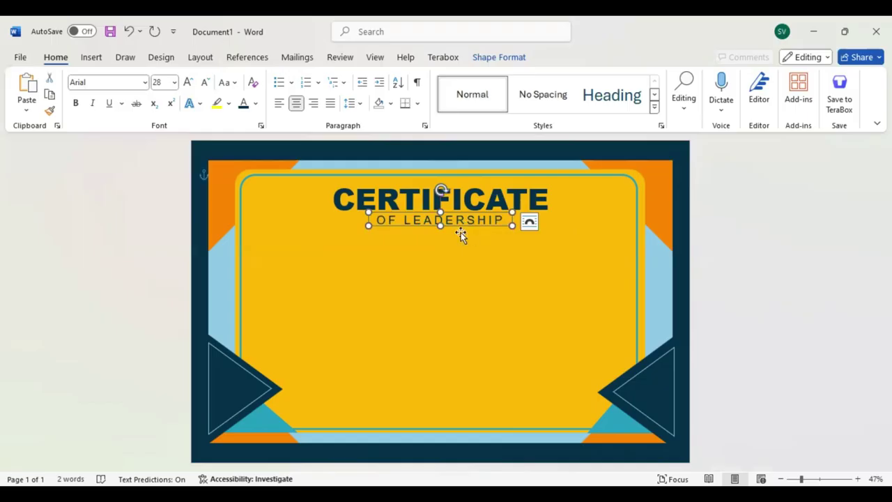
left_click_drag(460, 233, 458, 252, "ctrl")
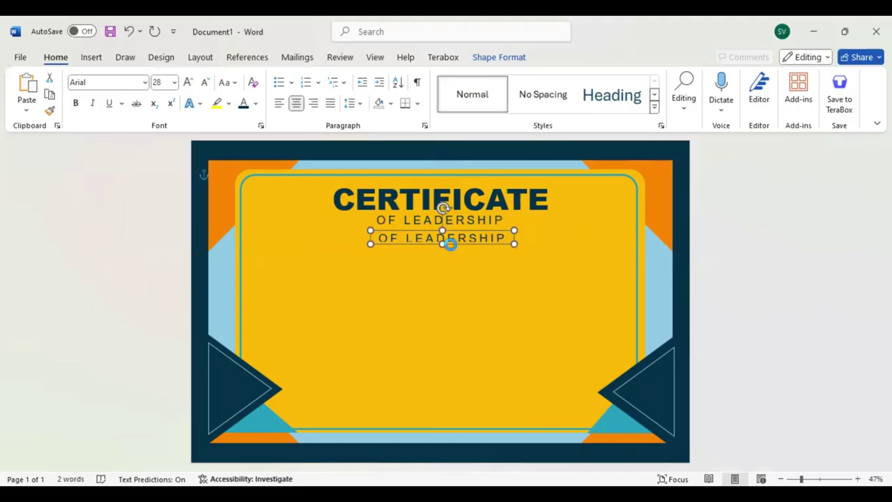
triple_click(450, 239)
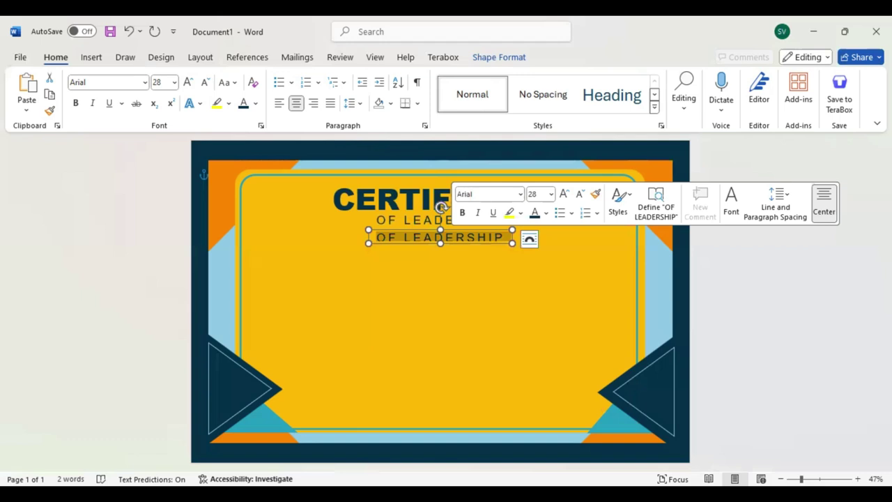
type("This Certificate is")
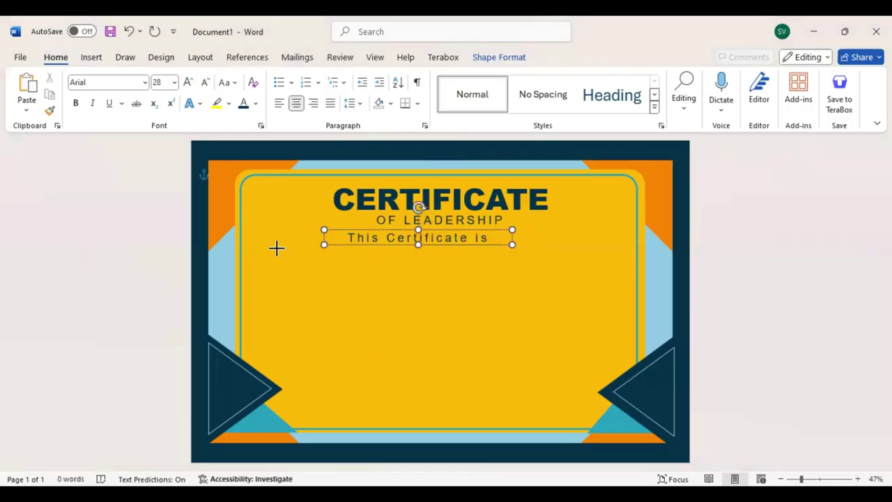
type(" Proudly")
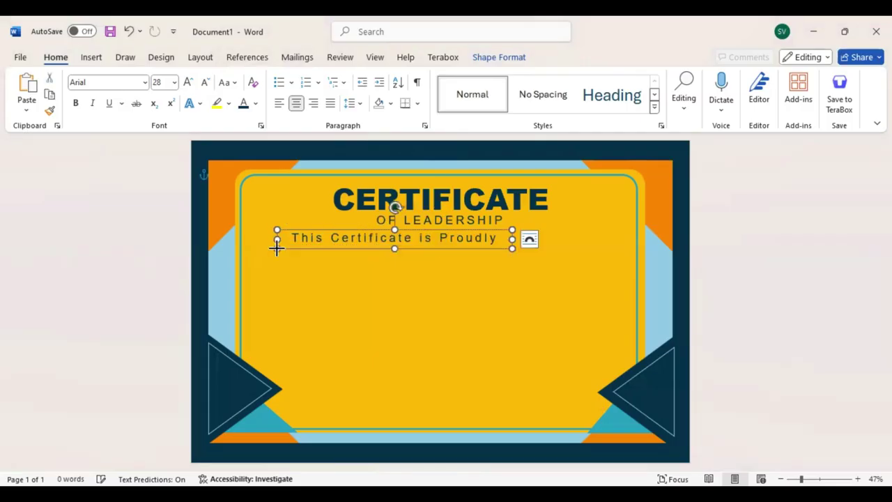
type(" Given To")
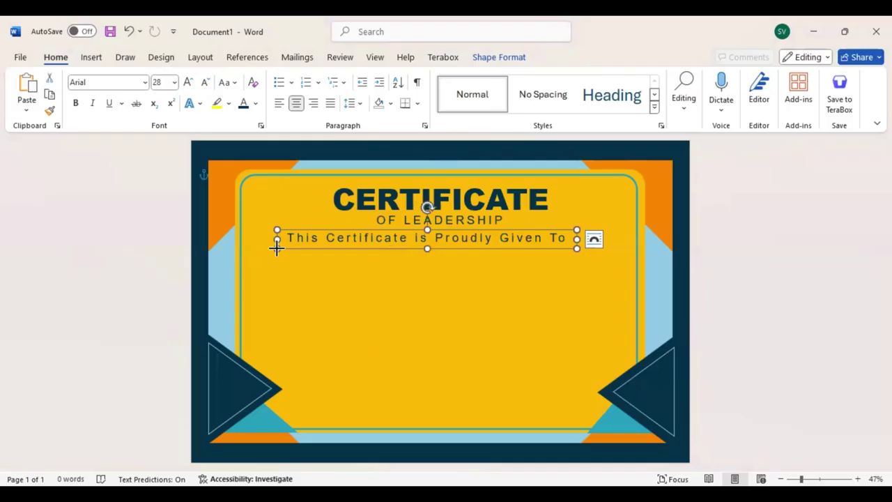
Position the dedication line under the subtitle, widened and centred
left_click_drag(276, 247, 571, 240)
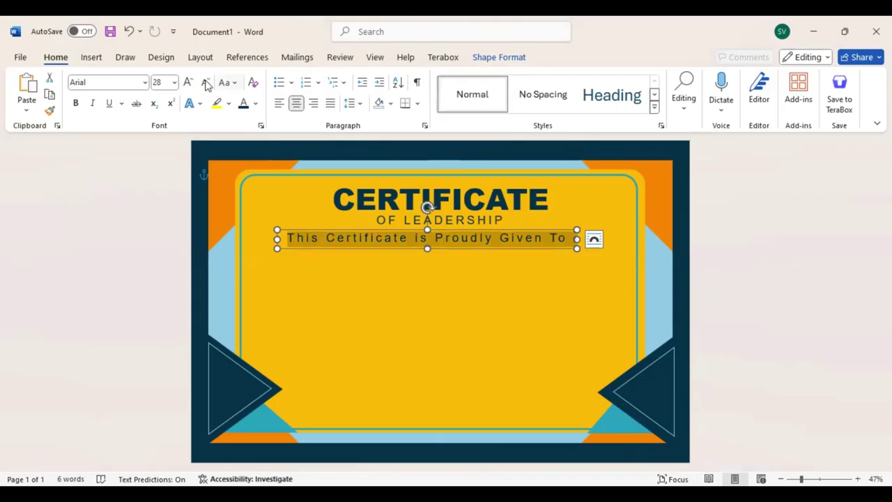
key("ctrl+z")
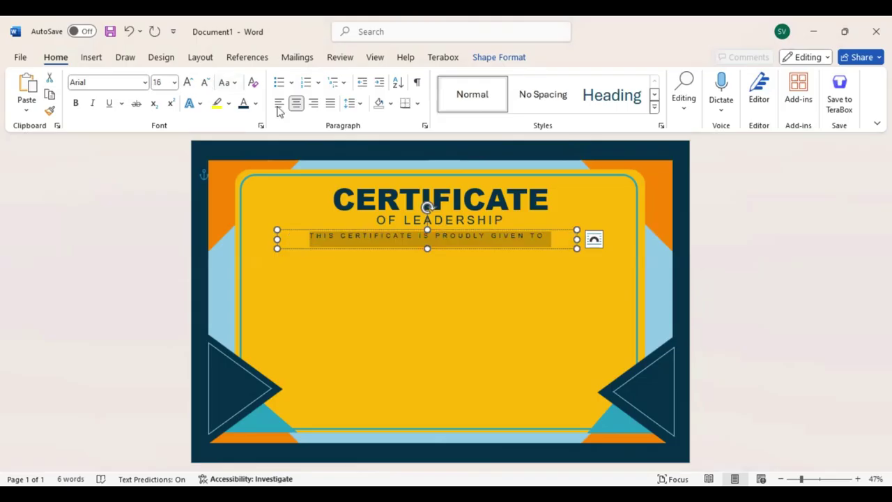
key("Escape")
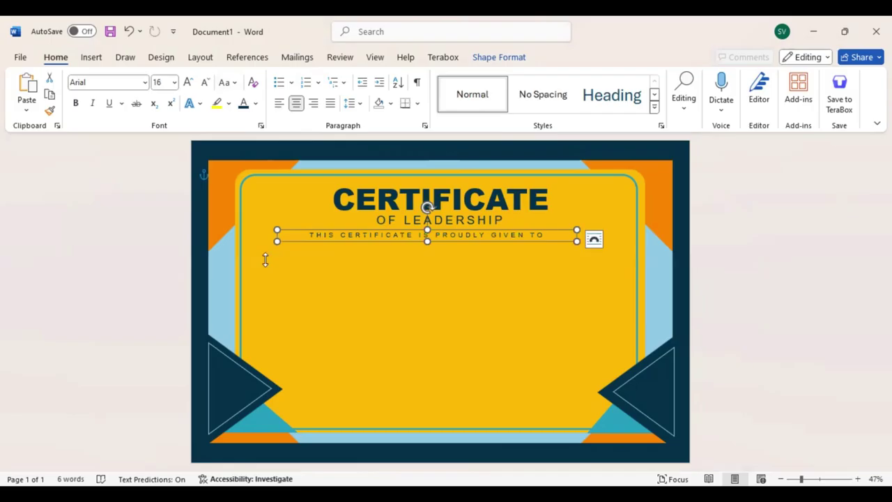
left_click_drag(323, 243, 335, 241)
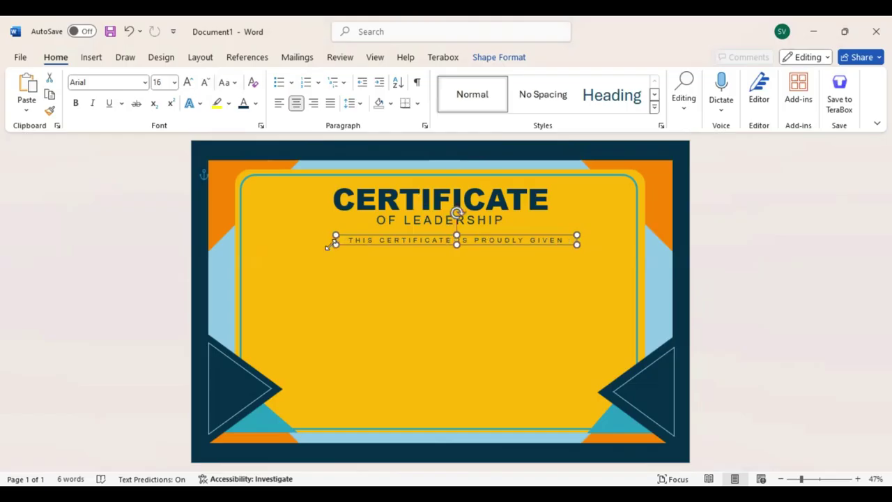
left_click_drag(327, 245, 329, 244)
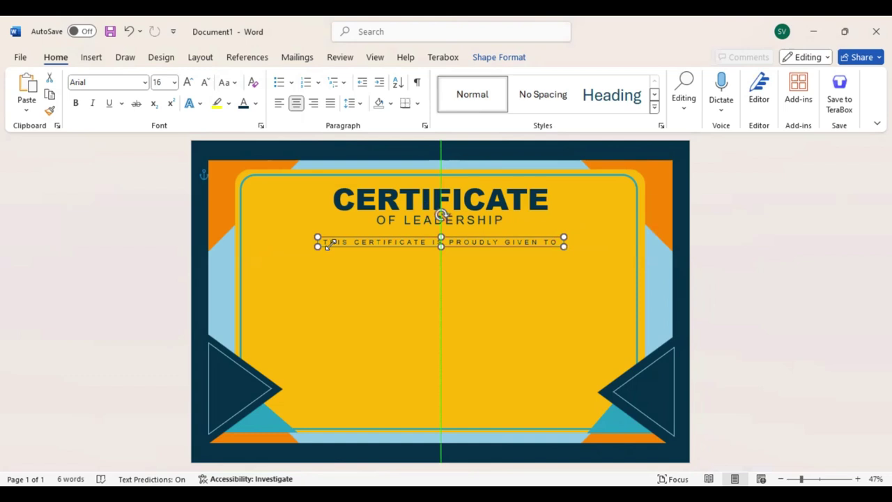
key("Tab")
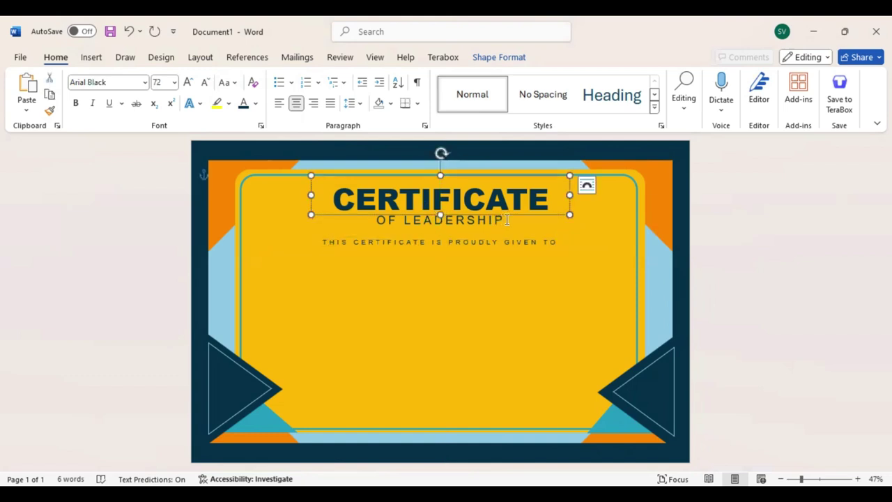
Copy the title below the dedication line as the name in 120 pt Edwardian Script ITC
left_click_drag(508, 218, 491, 296)
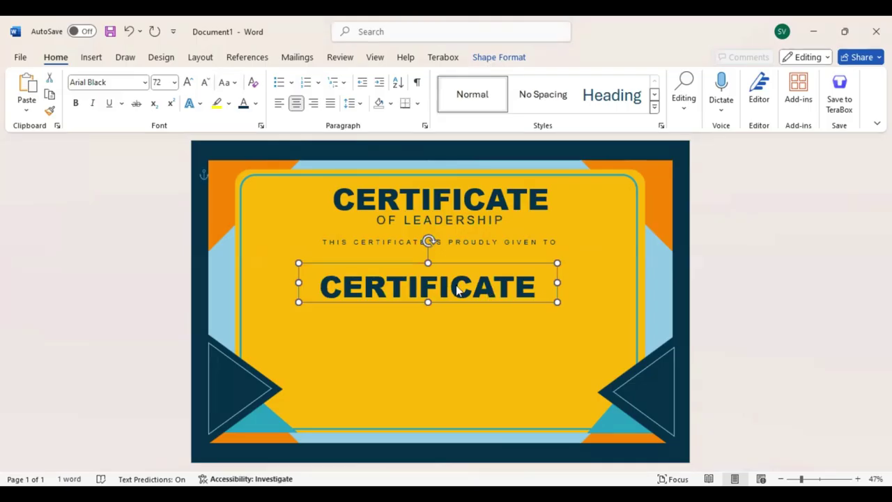
double_click(458, 291)
type("Edwardian Script")
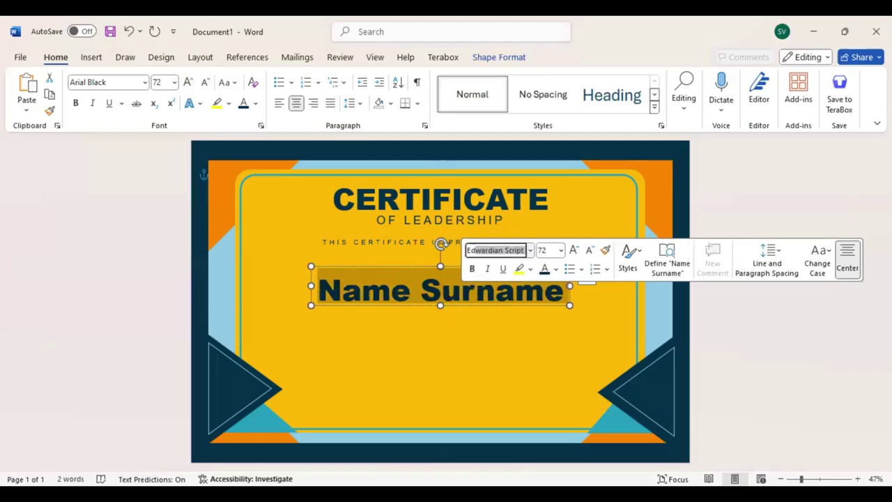
key("Return")
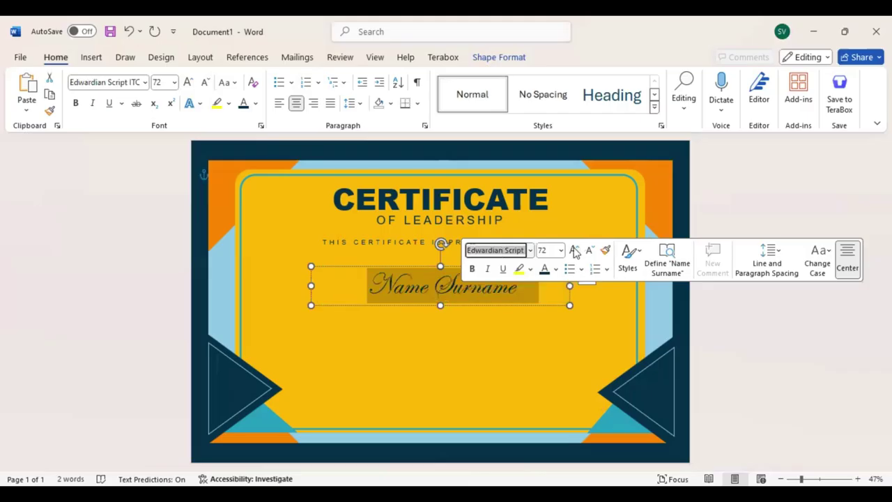
left_click(575, 251)
left_click(574, 251)
left_click(574, 250)
left_click(574, 251)
left_click(575, 251)
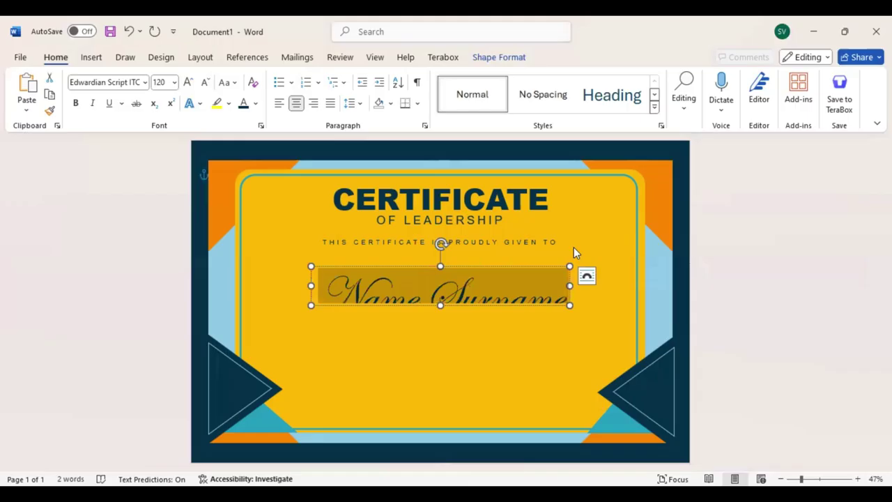
key("Escape")
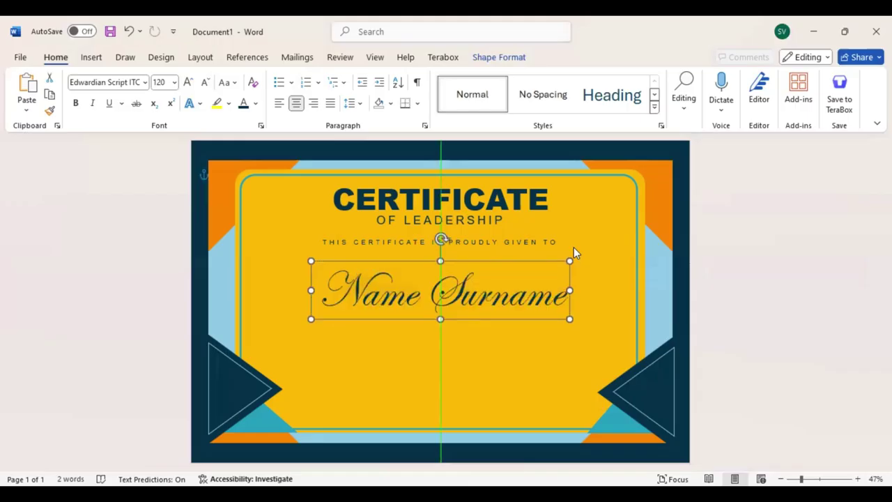
key("Up")
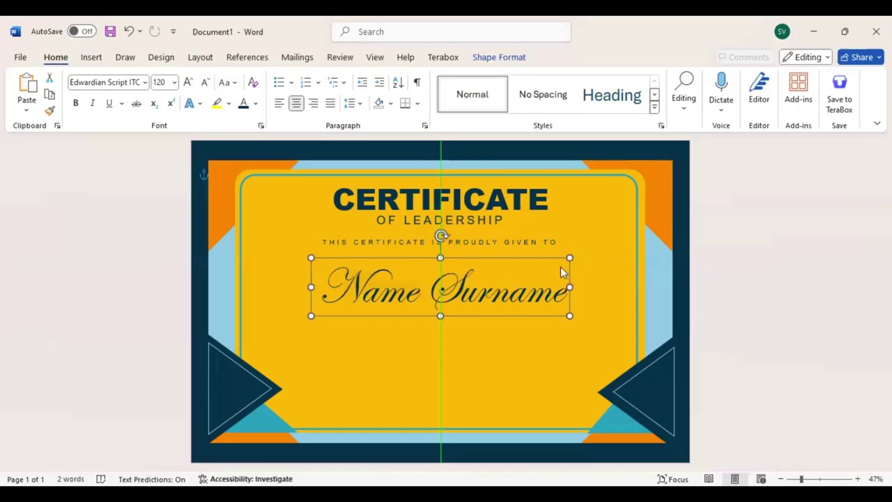
Colour Name Surname turquoise, centre it, and paste another title copy below
triple_click(560, 266)
left_click(558, 268)
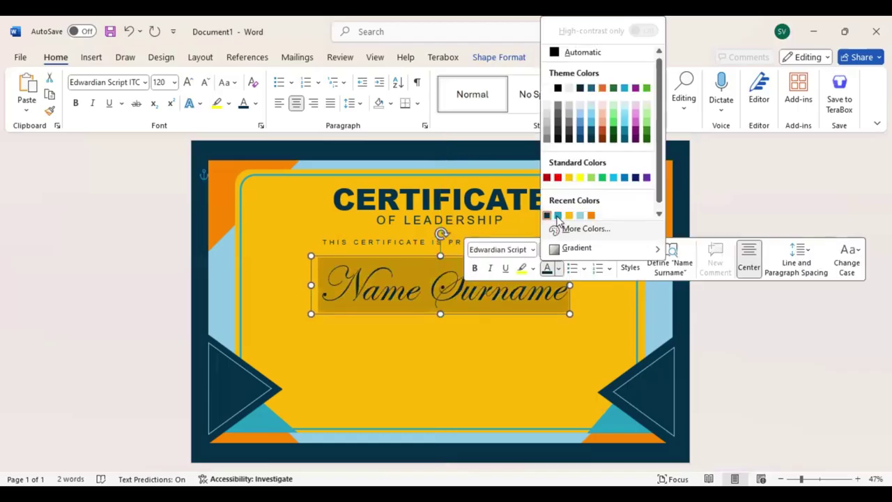
left_click(556, 216)
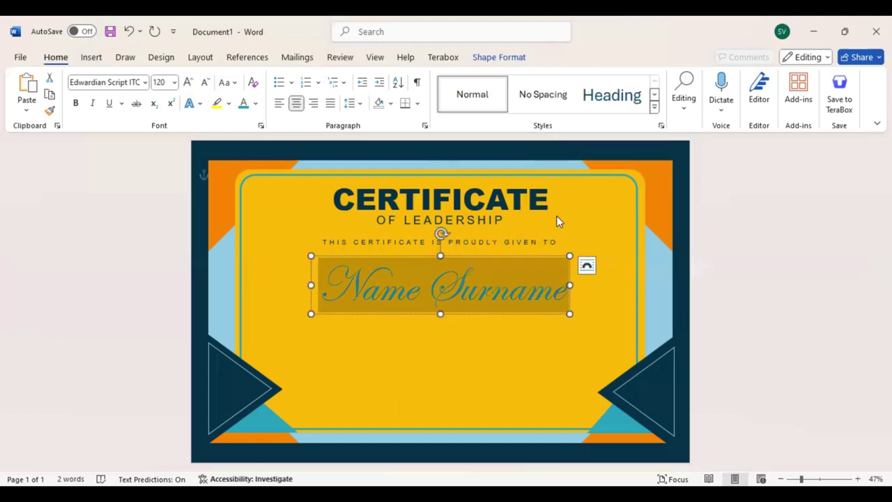
key("Escape")
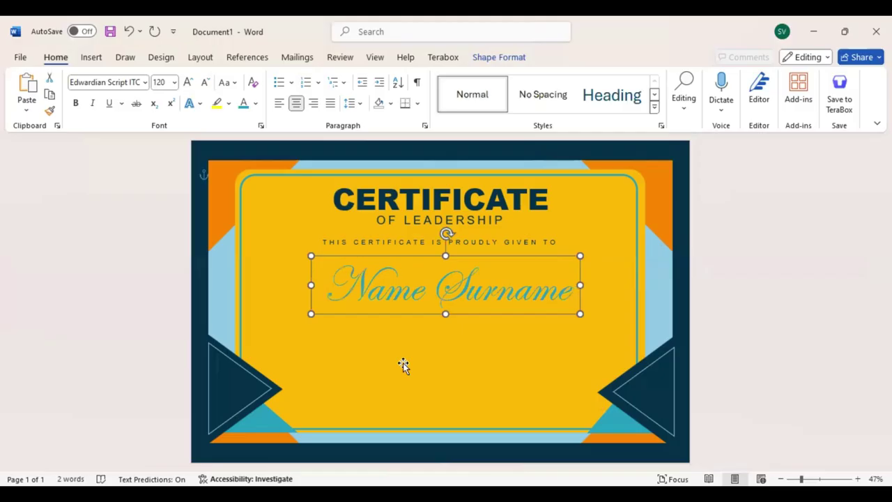
key("Left")
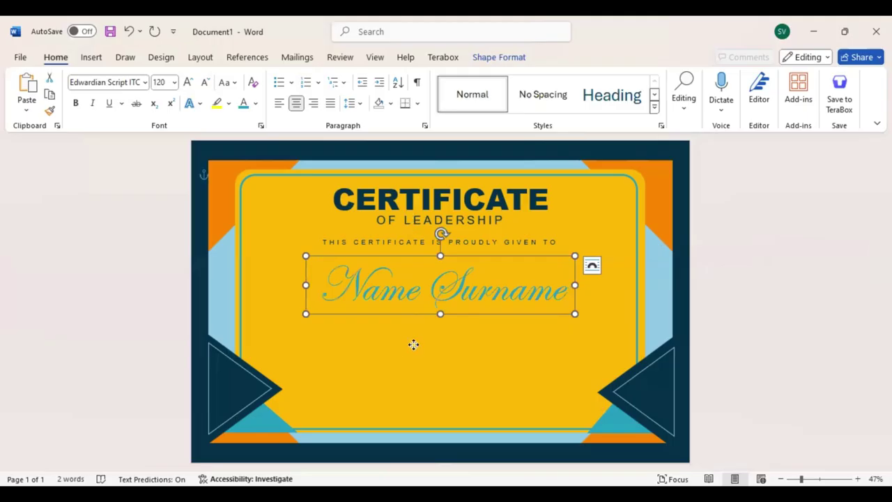
key("ctrl+v")
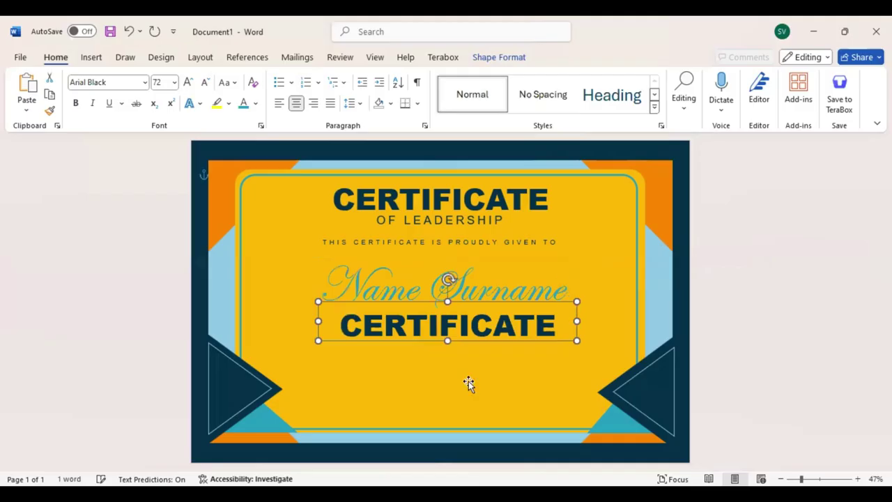
Replace the new copy's text with lorem() placeholder paragraph and set it to Arial
key("BackSpace")
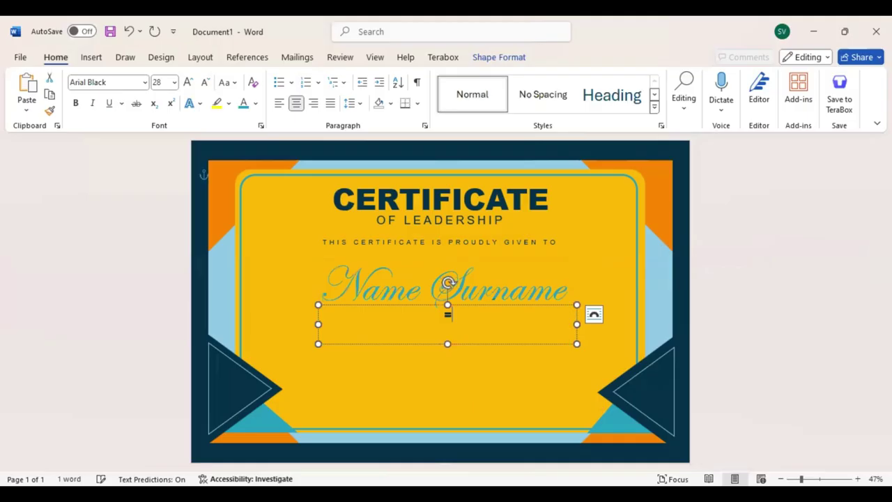
type("lorem()")
key("Return")
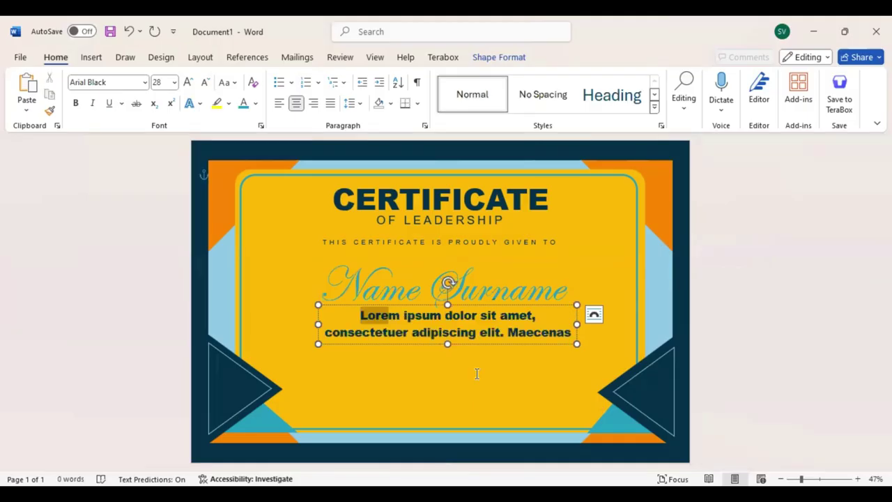
key("ctrl+a")
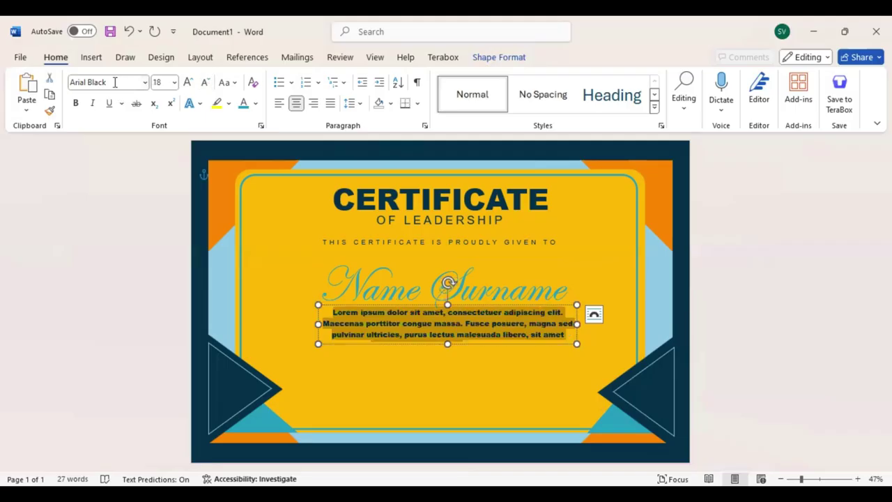
left_click(115, 81)
key("End")
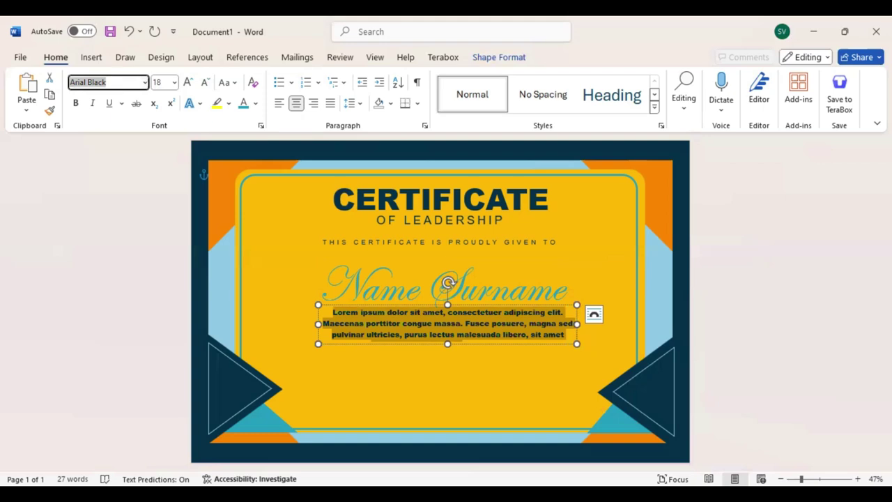
key("BackSpace")
key("BackSpace")
key("BackSpace")
key("BackSpace")
key("BackSpace")
key("Return")
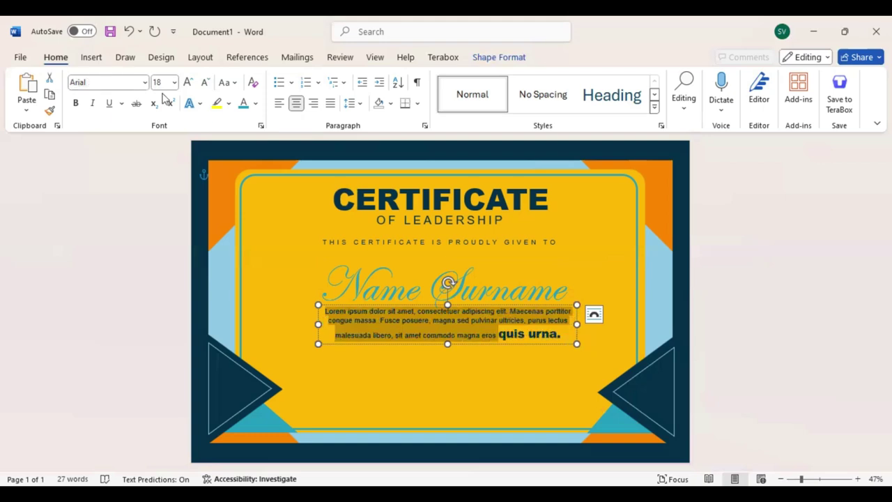
Apply Arial to the rest of the paragraph and set the closing words 'quis urna.' to 18 pt
left_click_drag(562, 335, 325, 301)
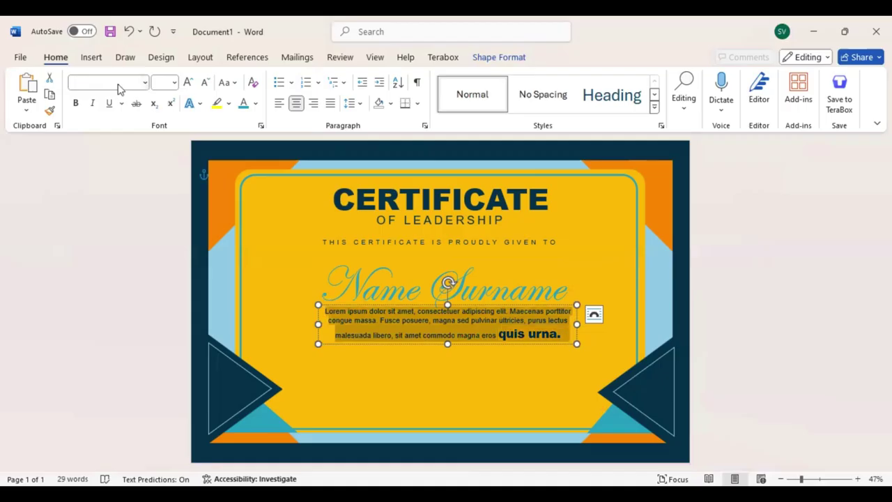
left_click(146, 83)
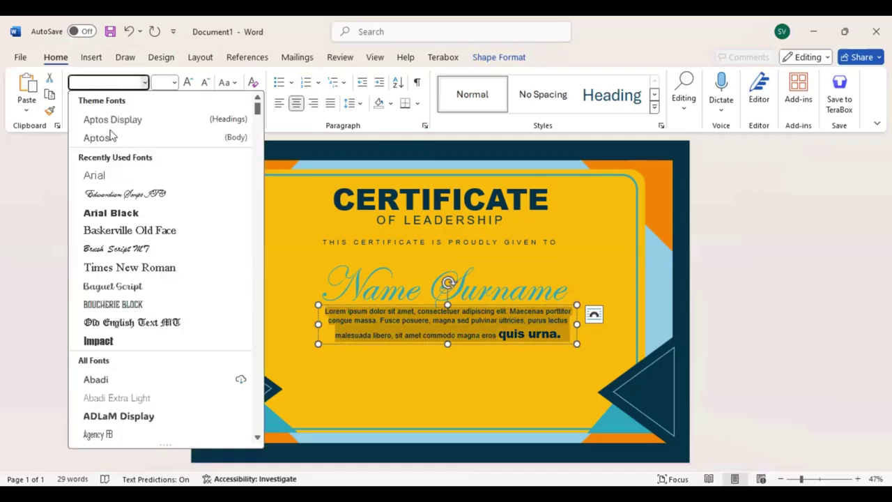
left_click(99, 177)
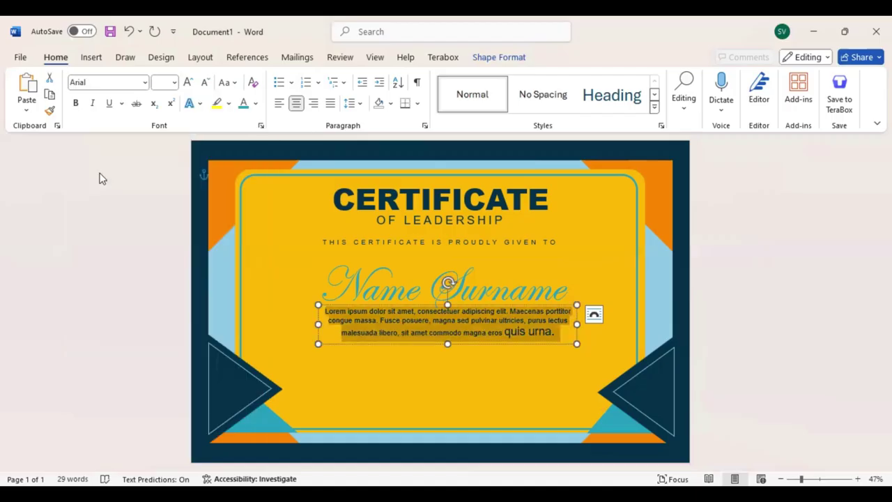
key("Right")
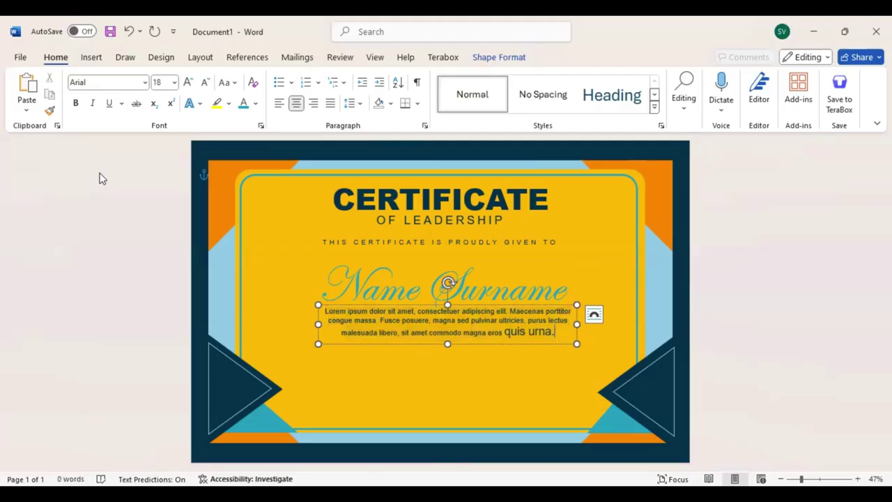
key("ctrl+shift+Left")
key("ctrl+shift+Left")
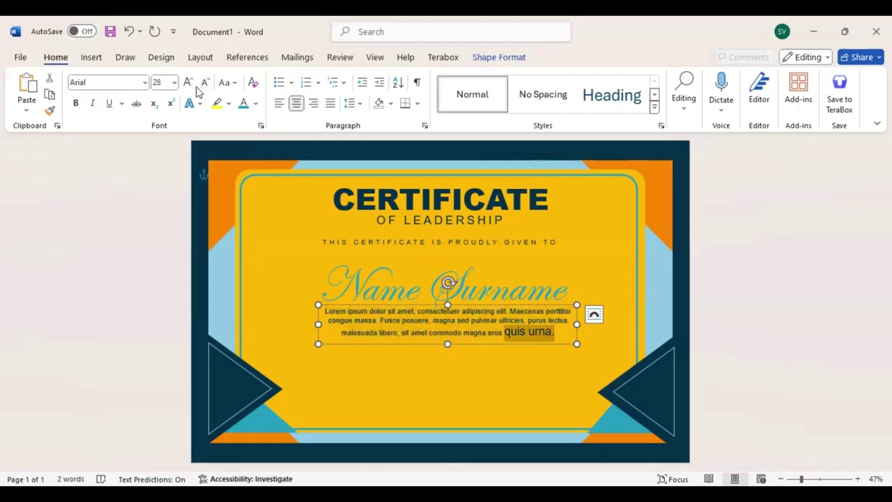
left_click(205, 82)
left_click(205, 82)
left_click(205, 82)
left_click(205, 82)
left_click(205, 82)
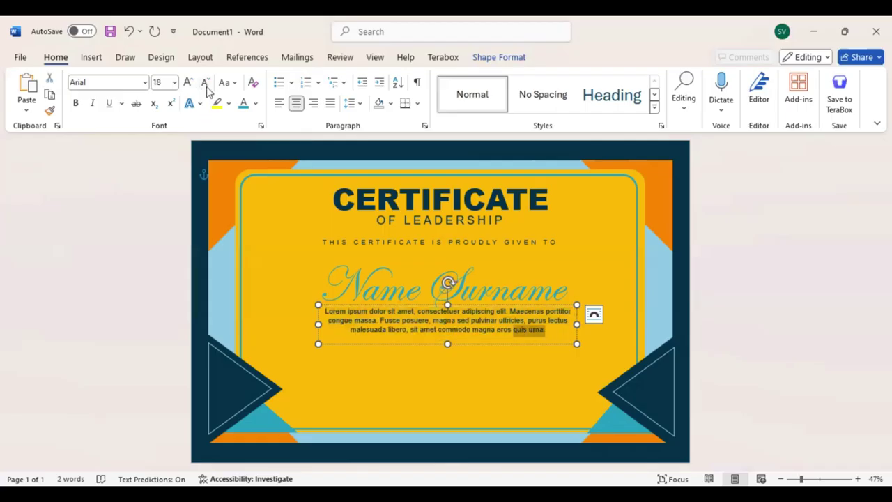
left_click(205, 83)
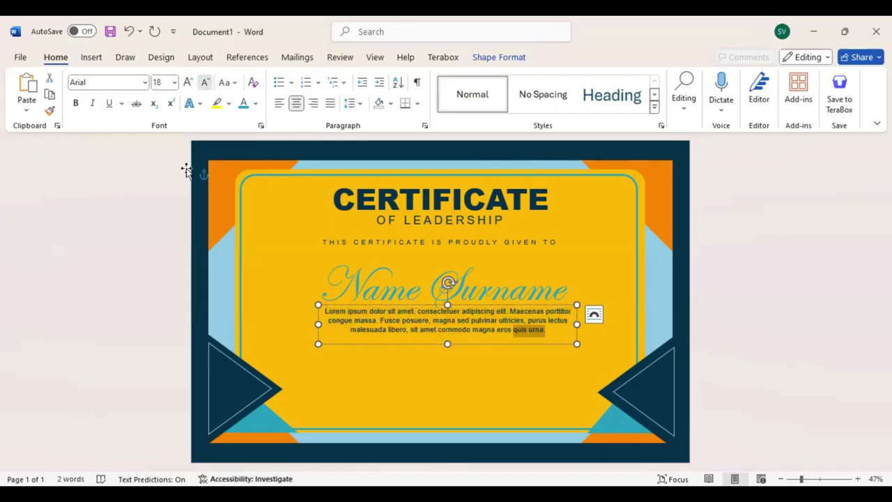
left_click(187, 83)
key("Right")
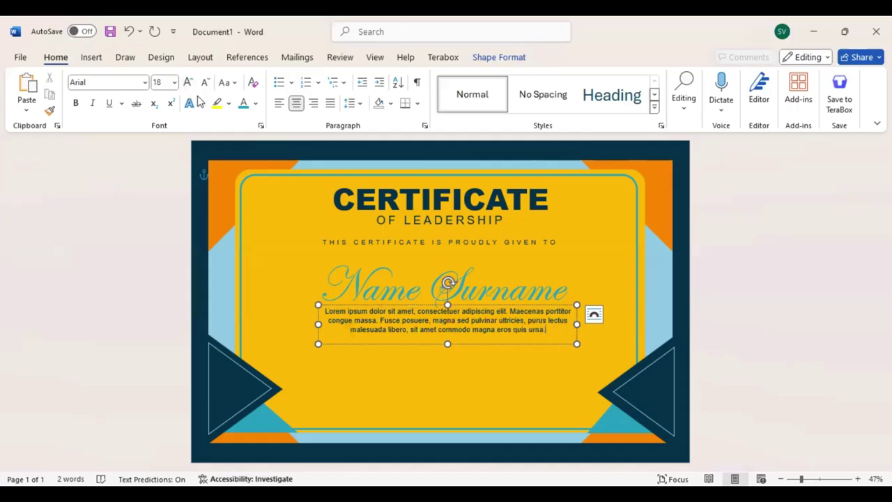
Enlarge the whole paragraph to 20 pt and nudge its box centred below the name
key("ctrl+a")
key("ctrl+shift+period")
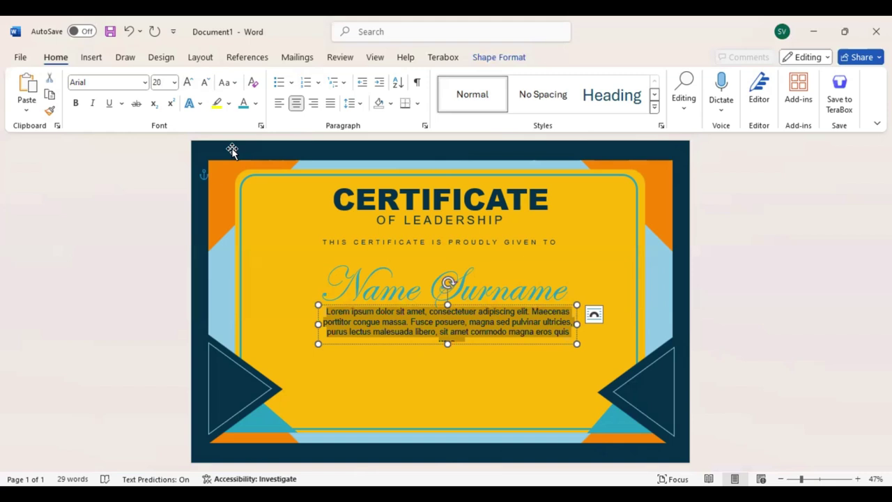
key("Right")
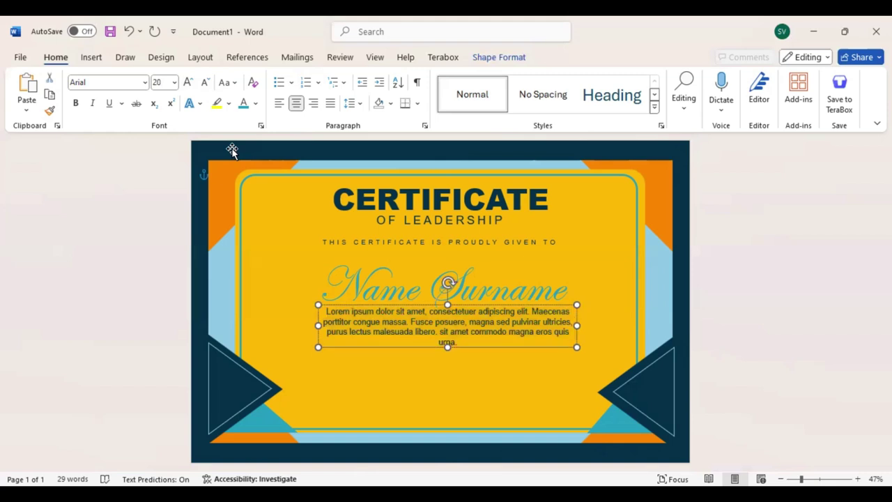
key("Escape")
key("Left")
key("Down")
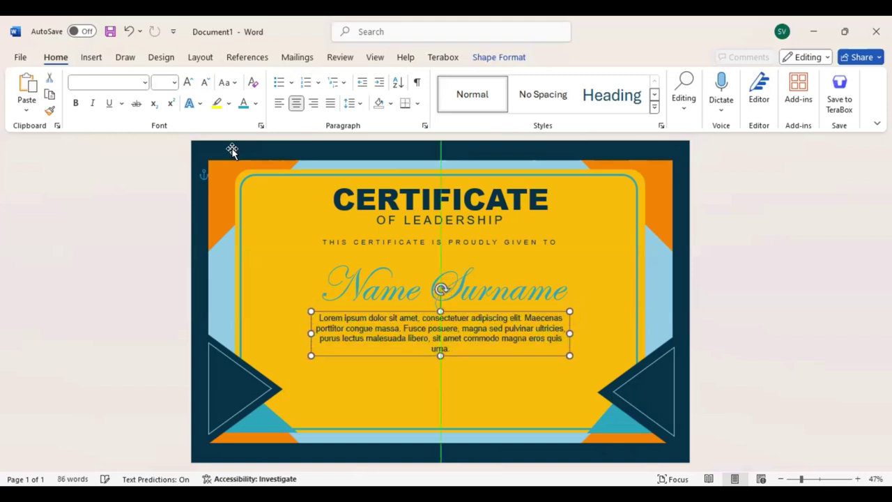
key("Down")
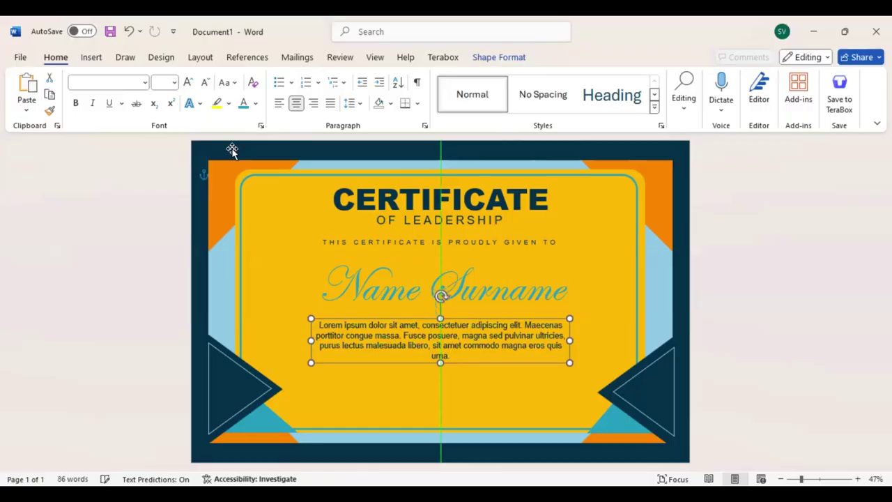
Draw a short 3 pt line at the lower left of the gold panel
left_click(89, 60)
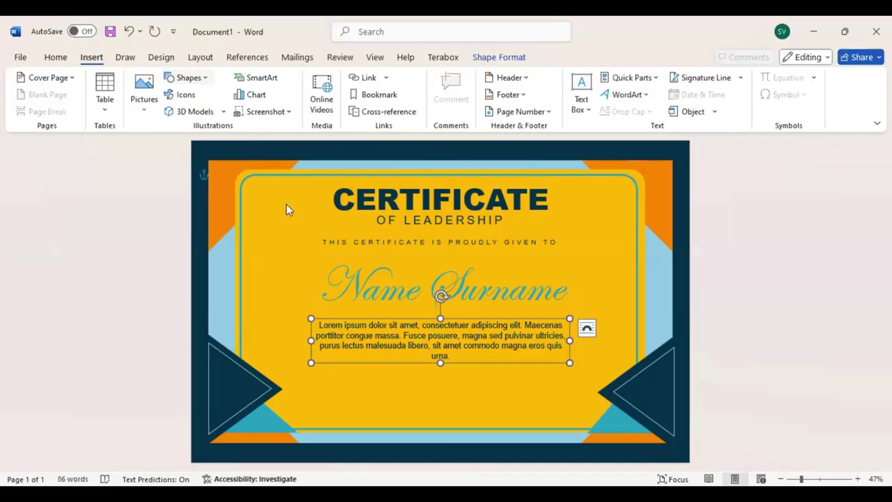
left_click(188, 77)
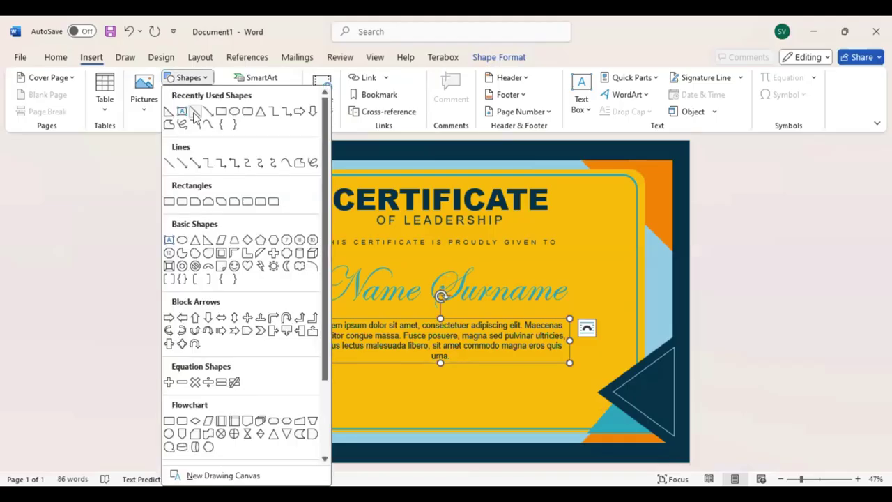
left_click(199, 241)
left_click_drag(298, 391, 367, 391)
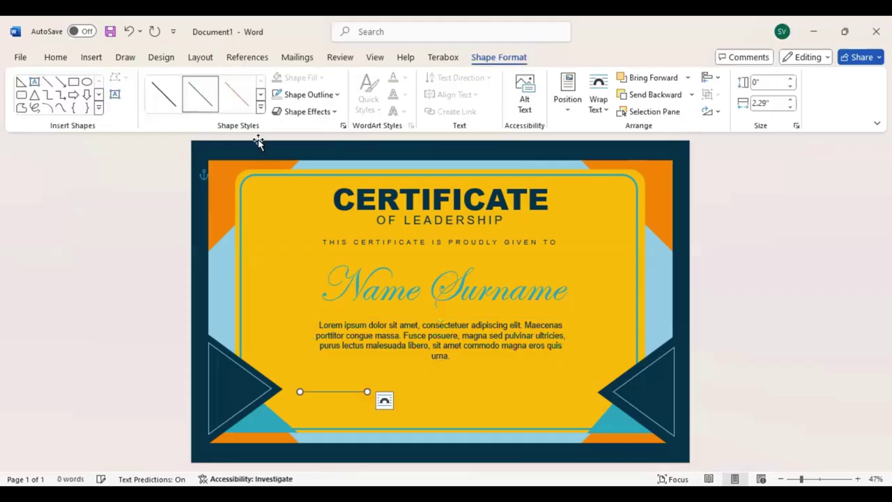
left_click(336, 96)
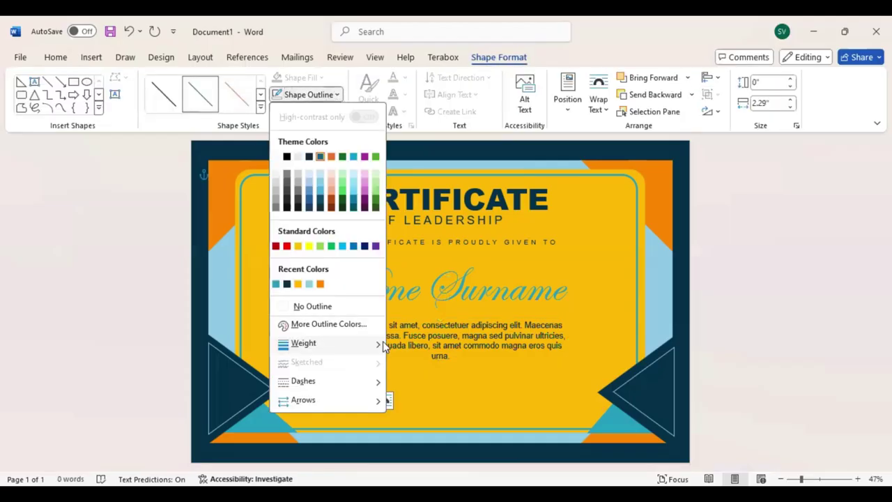
mouse_move(304, 342)
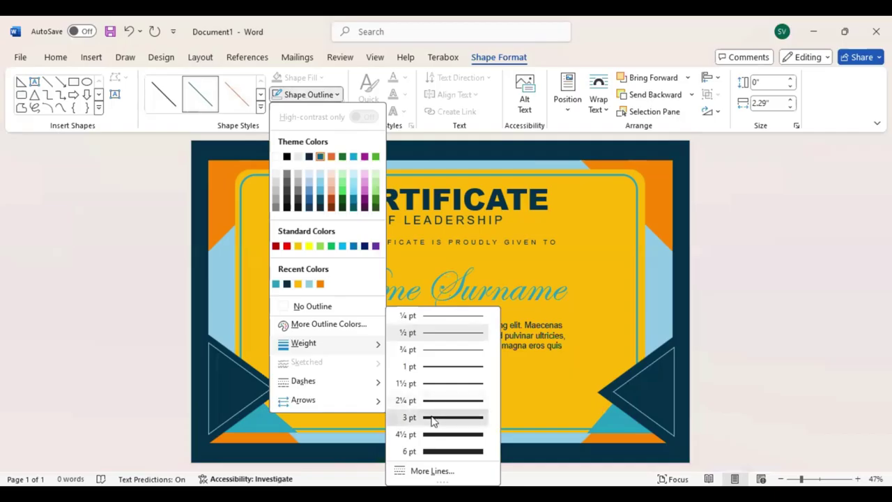
left_click(305, 227)
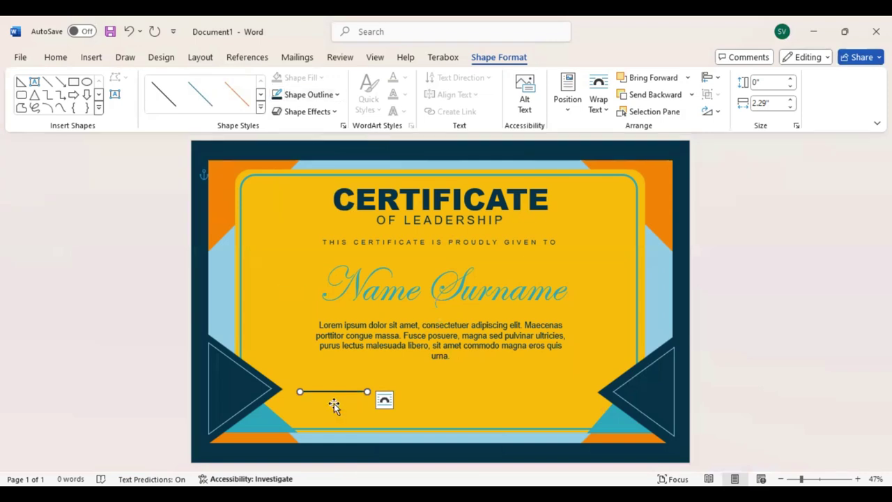
key("ctrl+Up")
key("Left")
key("Right")
key("Right")
key("Right")
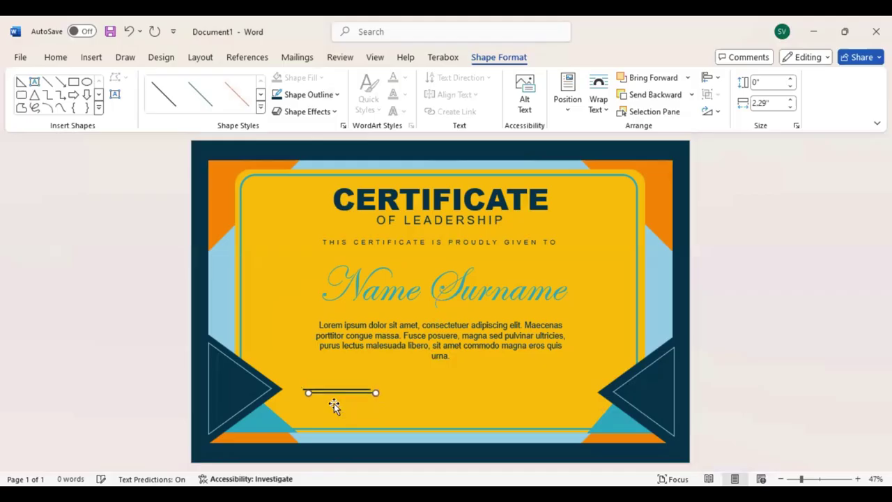
Duplicate the line and position the copy at the lower right of the panel
key("ctrl+d")
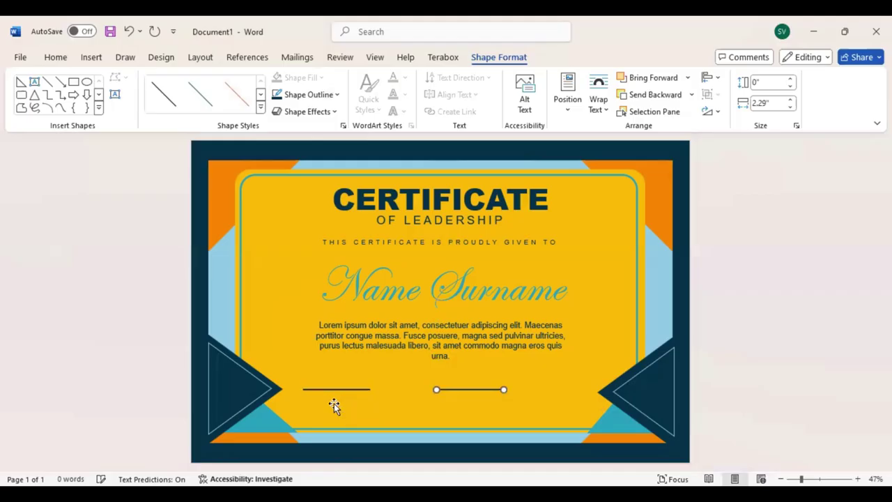
key("Right")
key("Right")
key("Right")
key("Right")
key("Right")
key("Right")
key("Right")
key("Right")
key("ctrl+Right")
key("ctrl+Left")
key("ctrl+Left")
key("ctrl+Left")
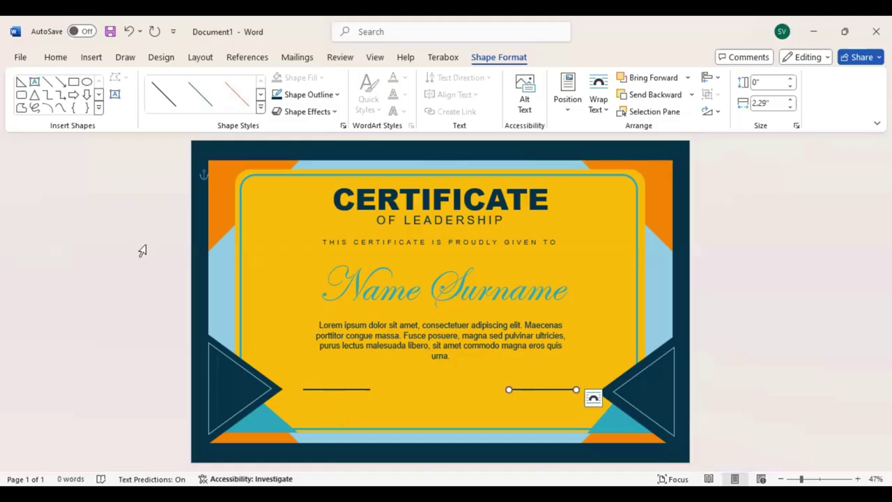
Add a transparent text box reading 'Date' below the left line
left_click(34, 82)
left_click_drag(315, 401, 374, 415)
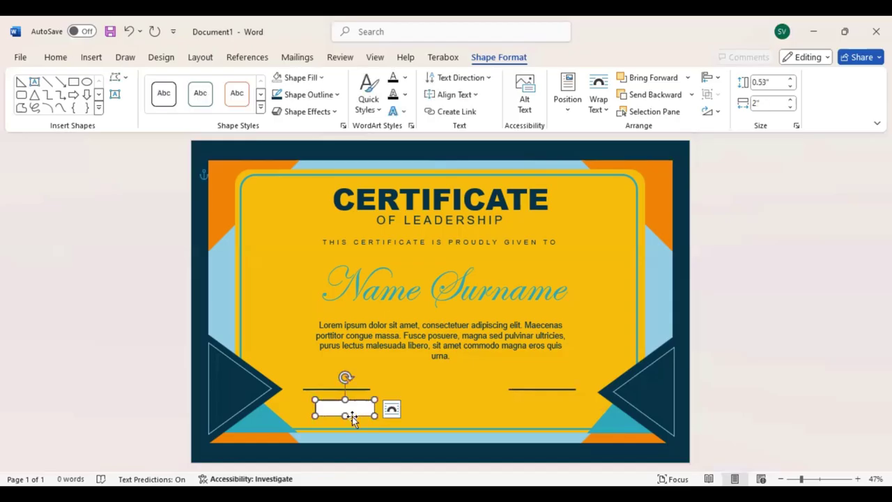
type("Dat")
double_click(323, 404)
type("Date")
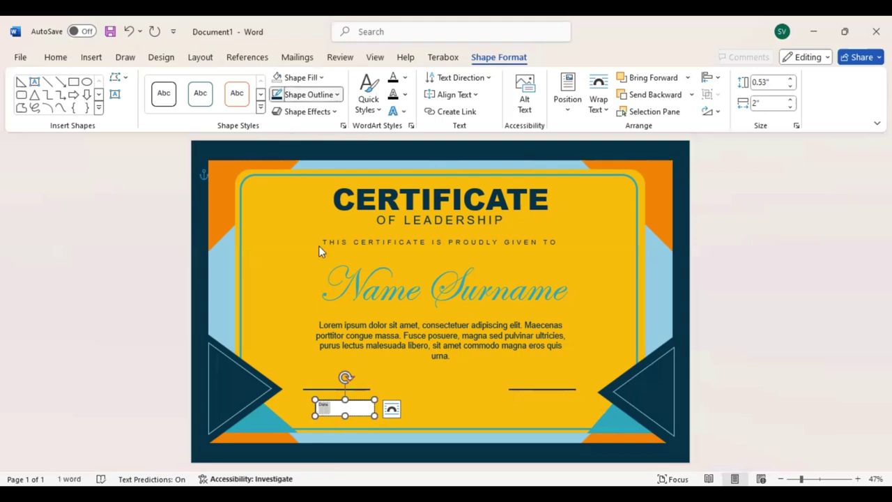
left_click(277, 77)
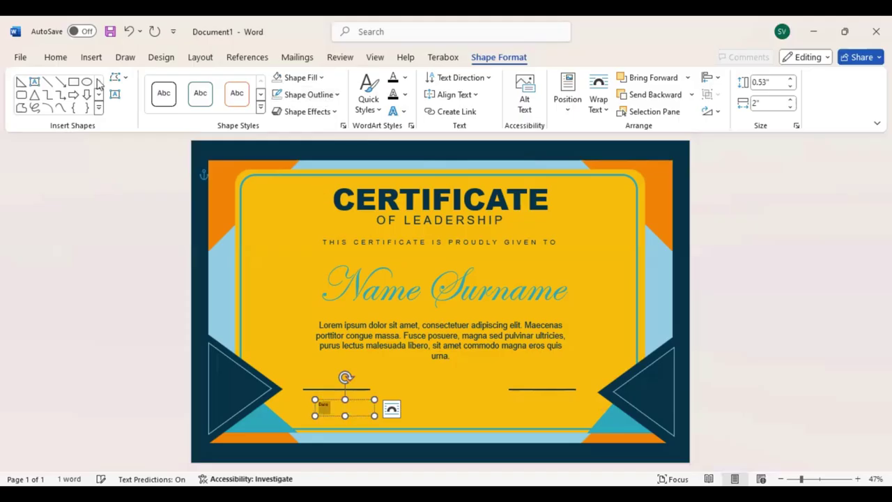
Format the Date label as centred Arial 14 pt and tuck it under the left line
left_click(56, 57)
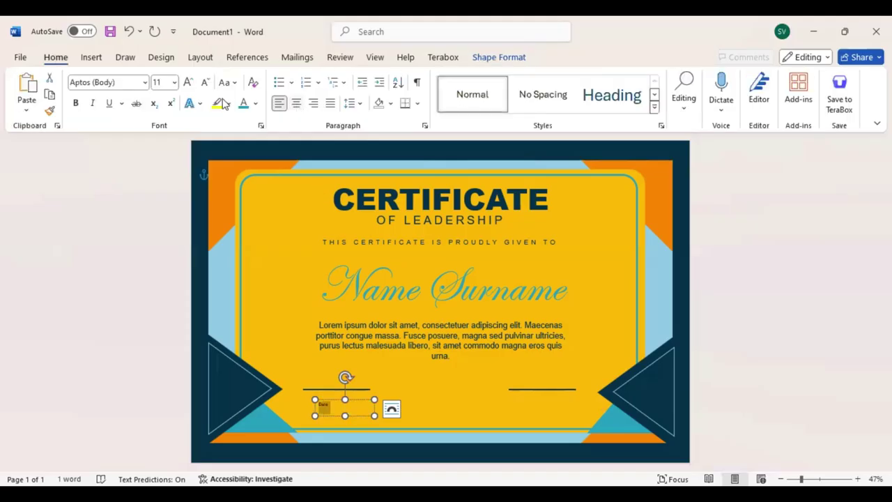
left_click(296, 103)
left_click(105, 83)
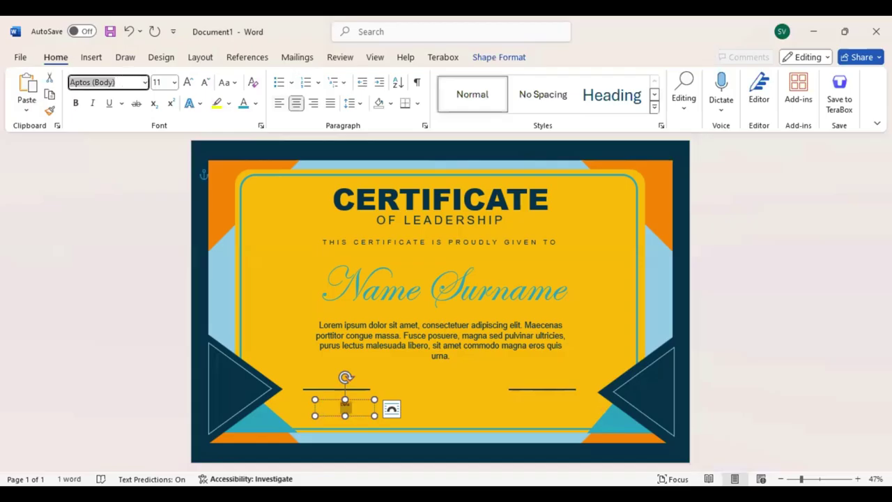
key("Up")
type("Ar")
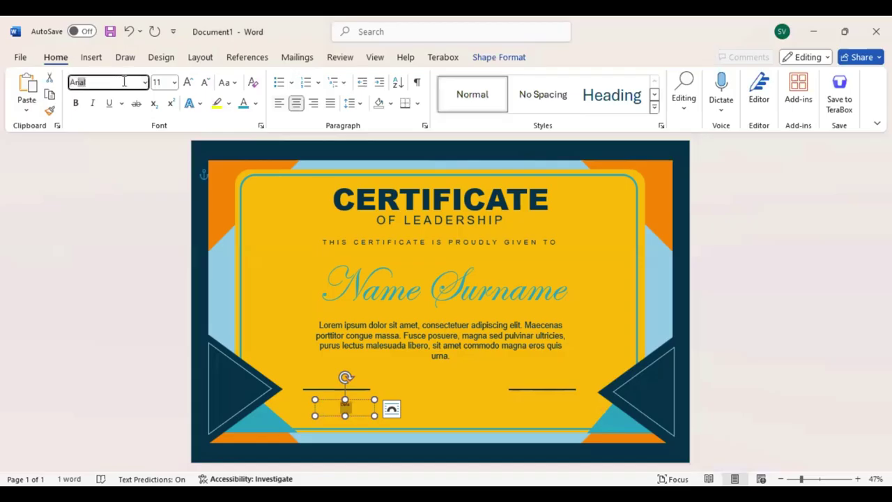
key("Return")
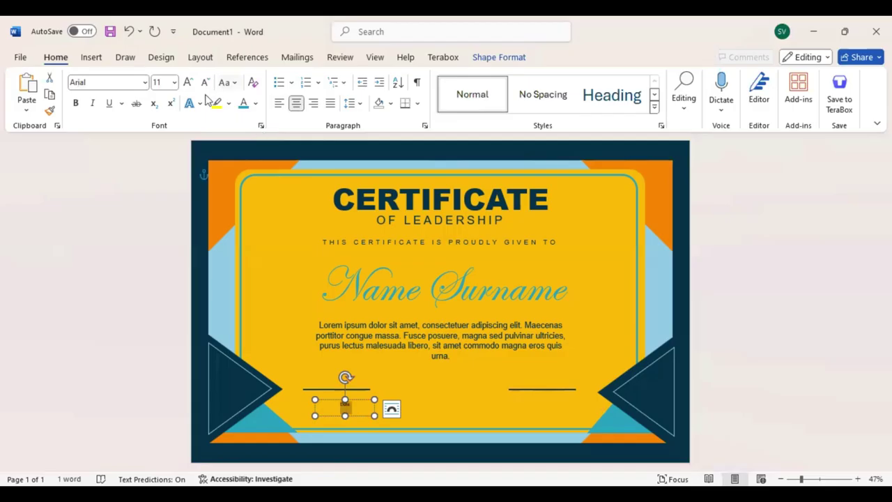
left_click(188, 82)
left_click(187, 82)
left_click(187, 83)
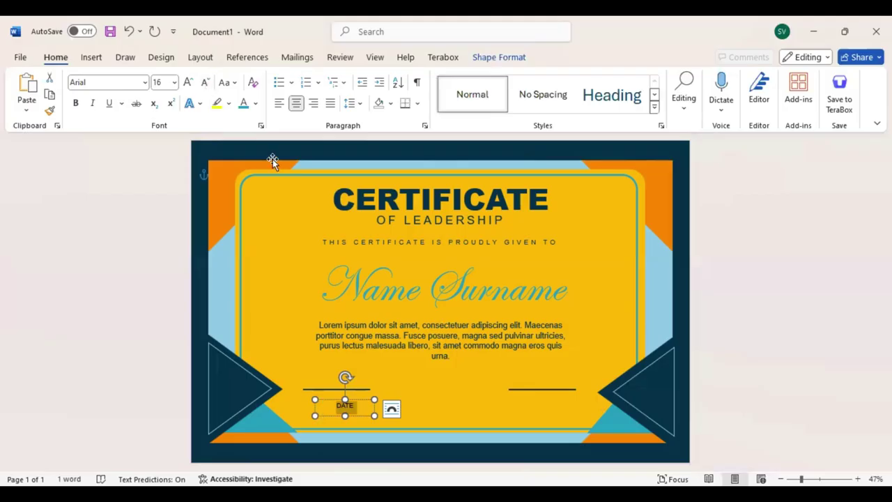
key("ctrl+shift+less")
left_click_drag(360, 414, 352, 405)
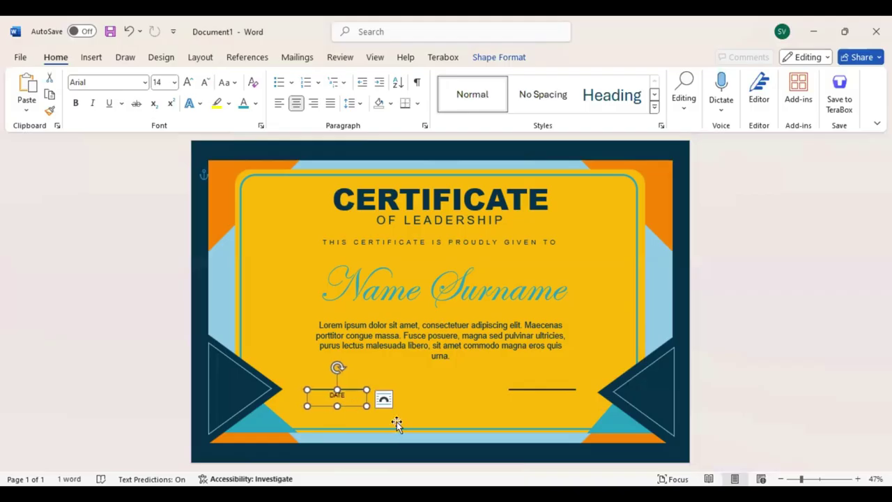
Copy the label under the right line, retype it as 'Signature' and make it all caps
left_click_drag(342, 404, 555, 406)
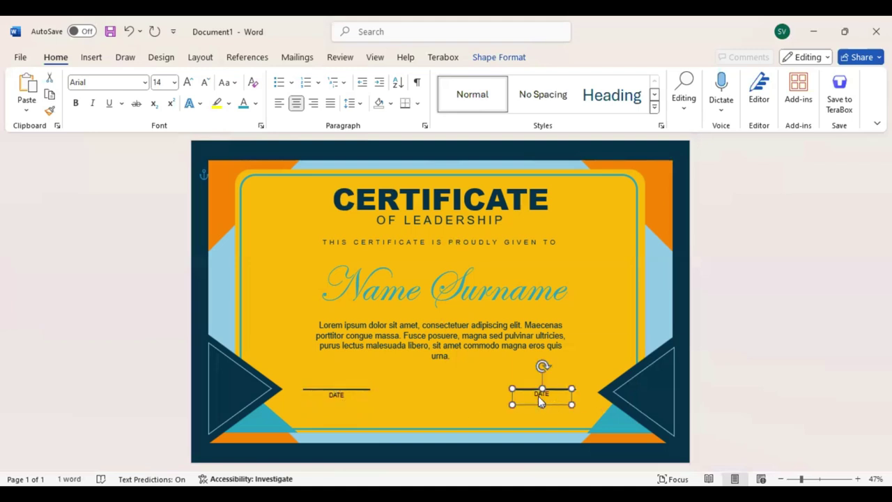
type("Signature")
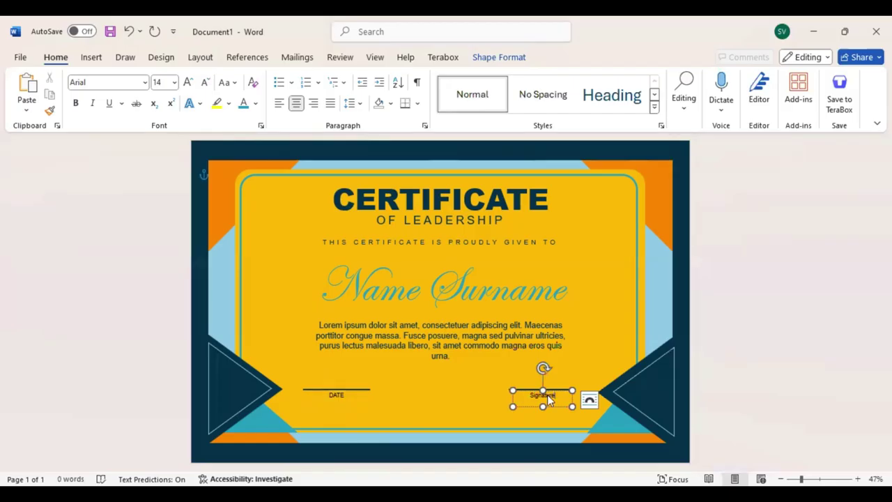
double_click(549, 394)
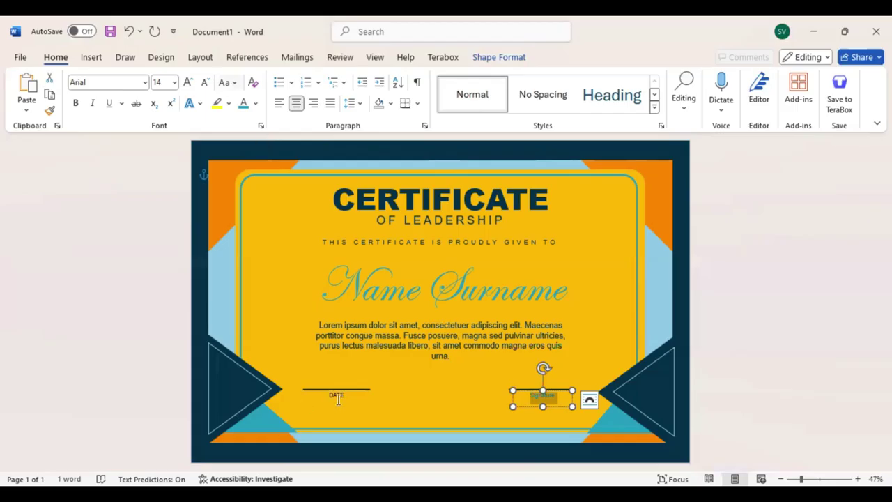
key("ctrl+shift+a")
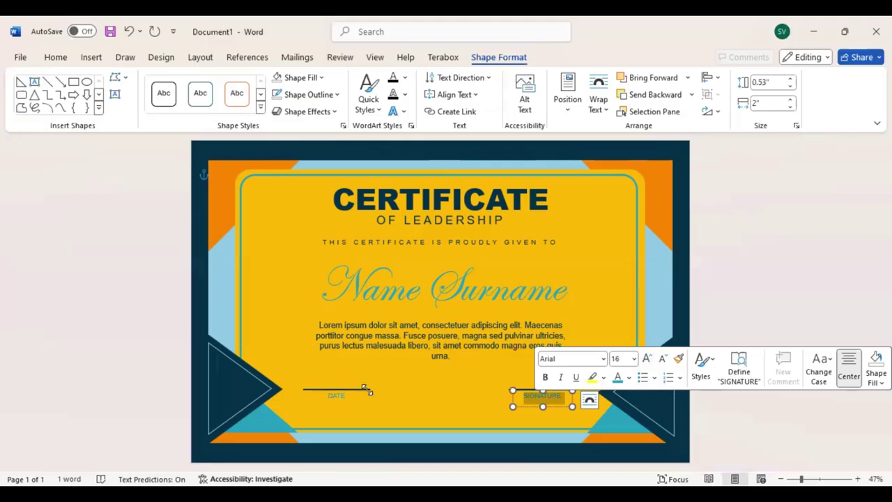
Paste a copy of the DATE line and shorten it left of OF LEADERSHIP
left_click(366, 392)
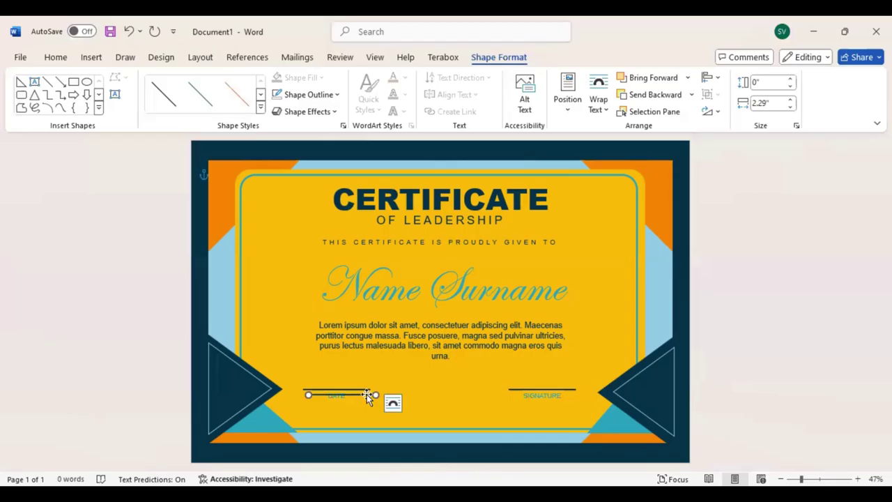
key("ctrl+c")
key("ctrl+v")
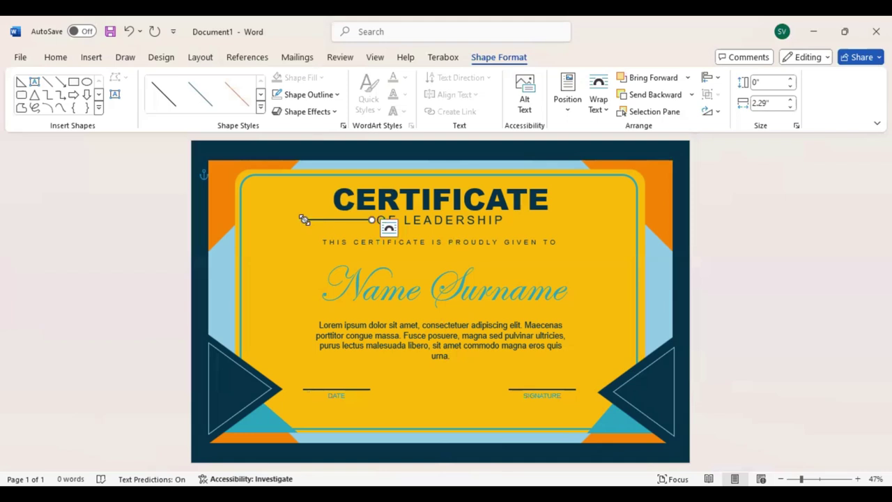
left_click_drag(304, 220, 336, 219)
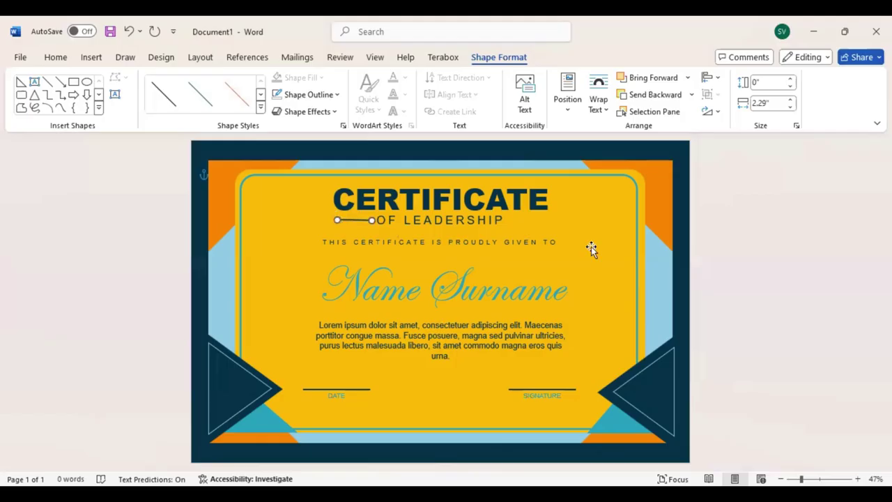
left_click(350, 221)
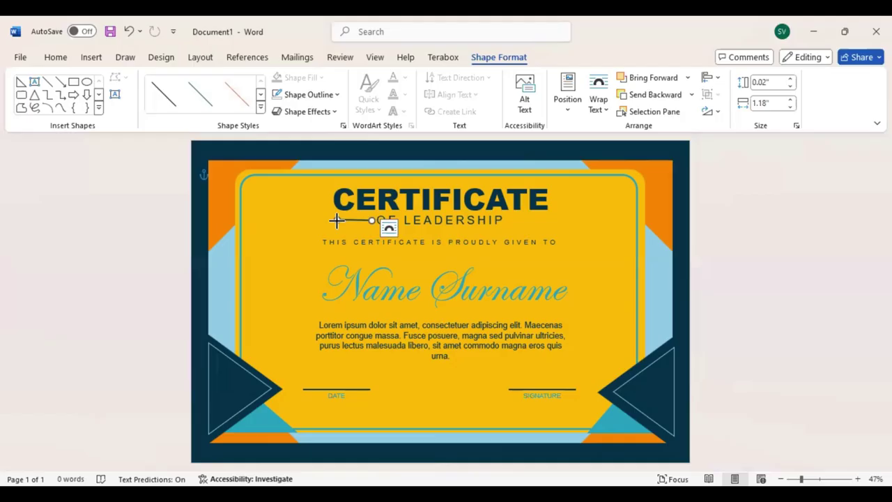
left_click_drag(336, 221, 337, 220)
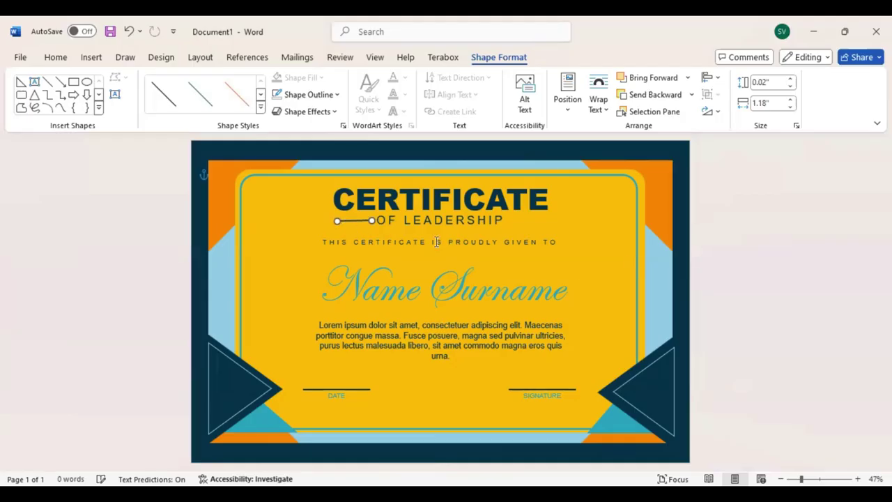
key("ctrl+z")
Add a matching short line right of OF LEADERSHIP and align both line ends
key("ctrl+y")
key("ctrl+y")
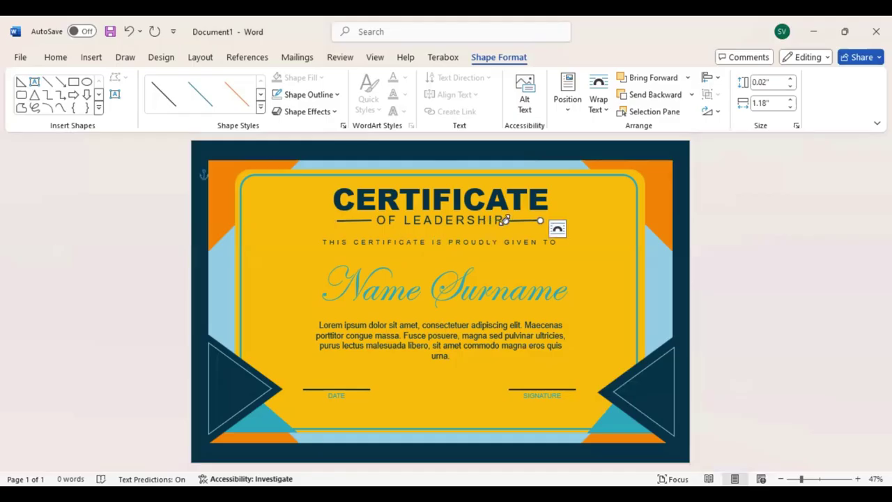
left_click_drag(503, 220, 500, 221)
left_click(371, 222)
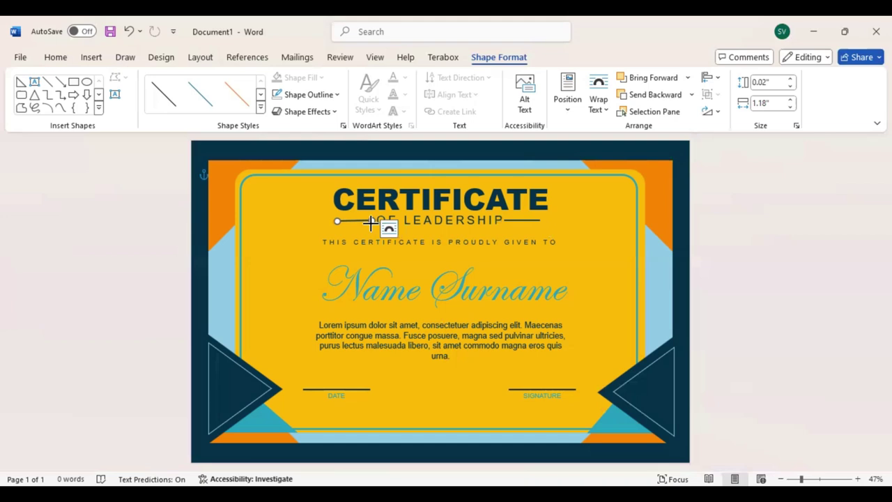
left_click_drag(371, 221, 374, 221)
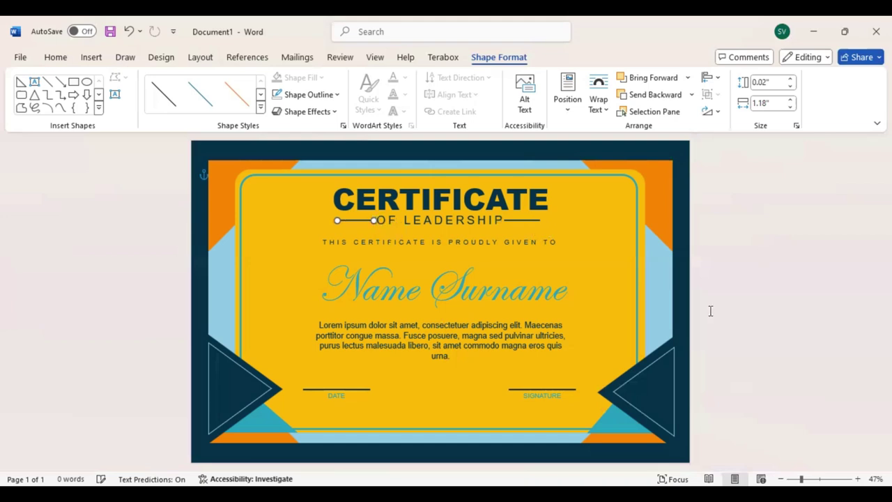